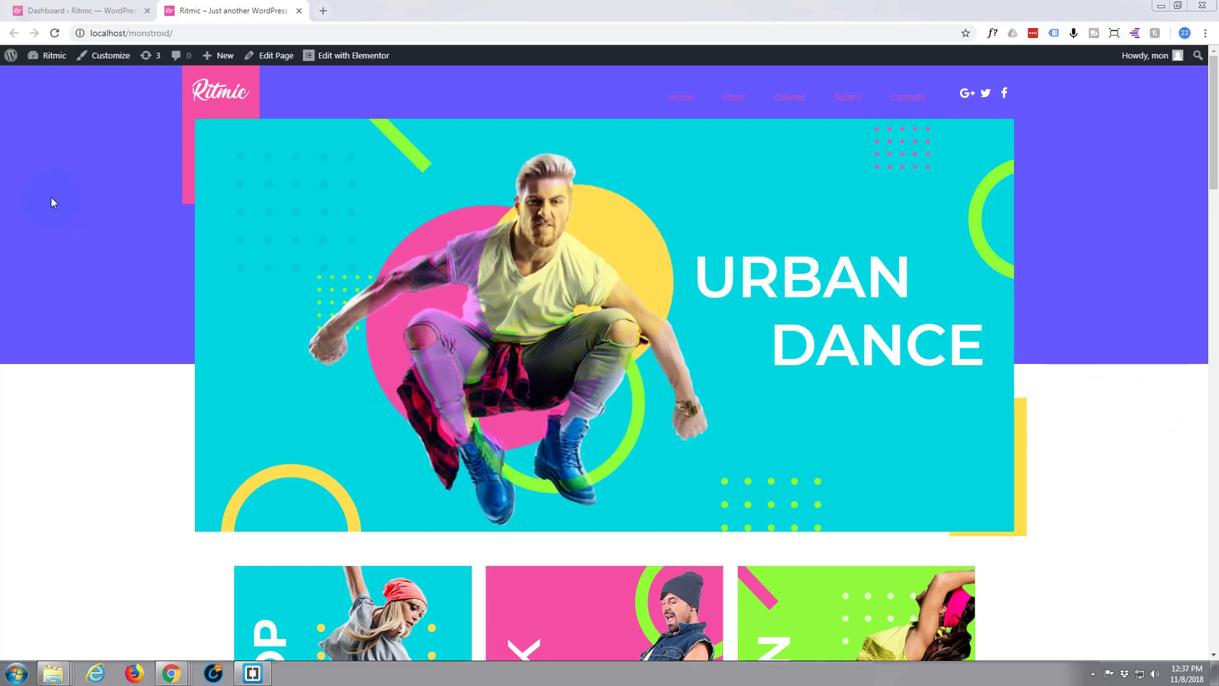
Update the Jet Elements For Elementor and Jet Tricks plugins in the WordPress dashboard and reopen the updates overview
{"action": "left_click", "coordinate": [83, 10]}
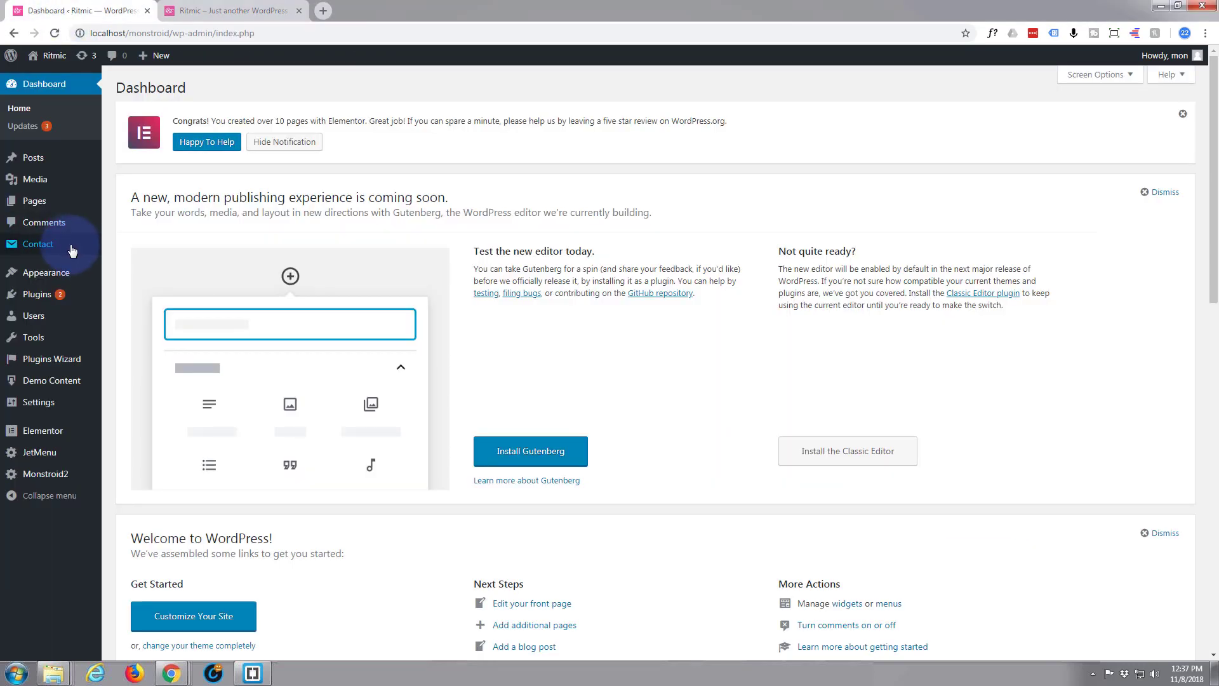
{"action": "mouse_move", "coordinate": [38, 303]}
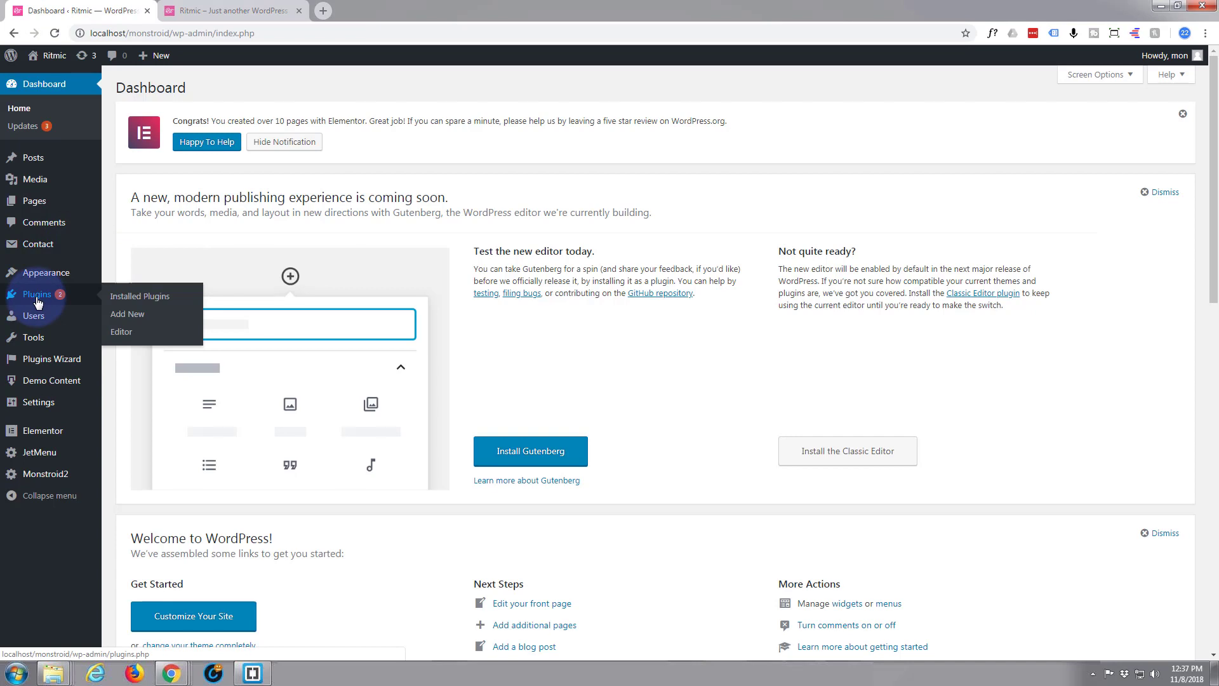
{"action": "left_click", "coordinate": [82, 58]}
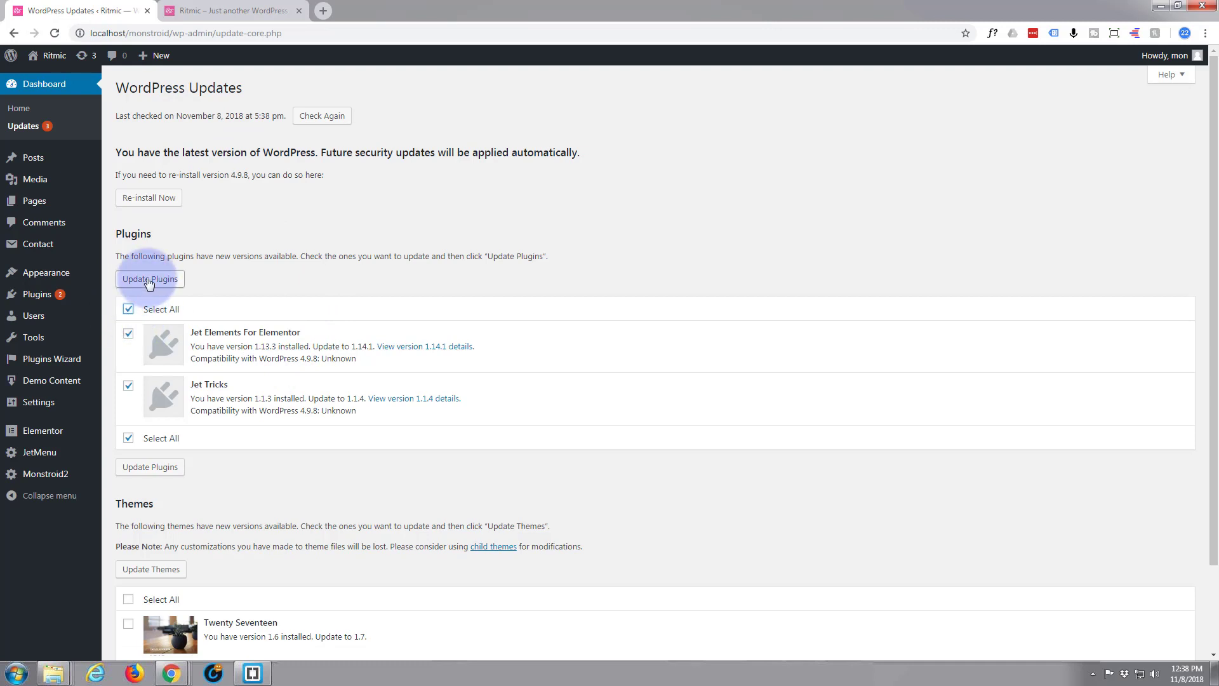
{"action": "left_click", "coordinate": [149, 281]}
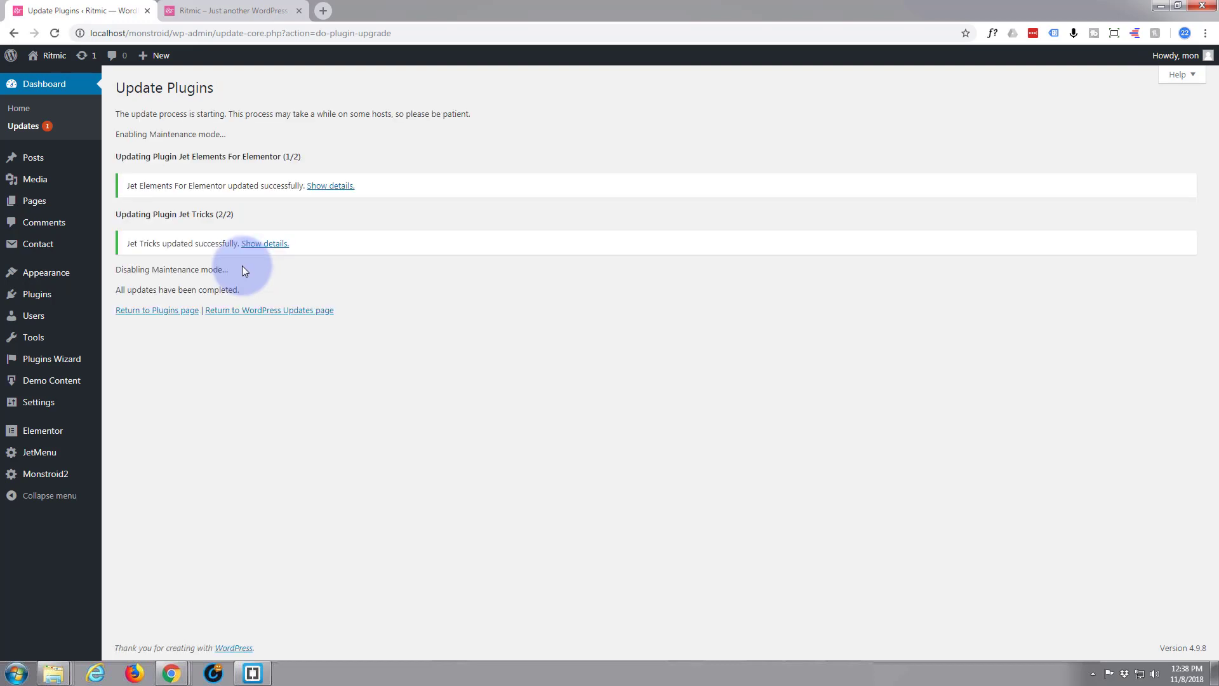
{"action": "left_click", "coordinate": [83, 58]}
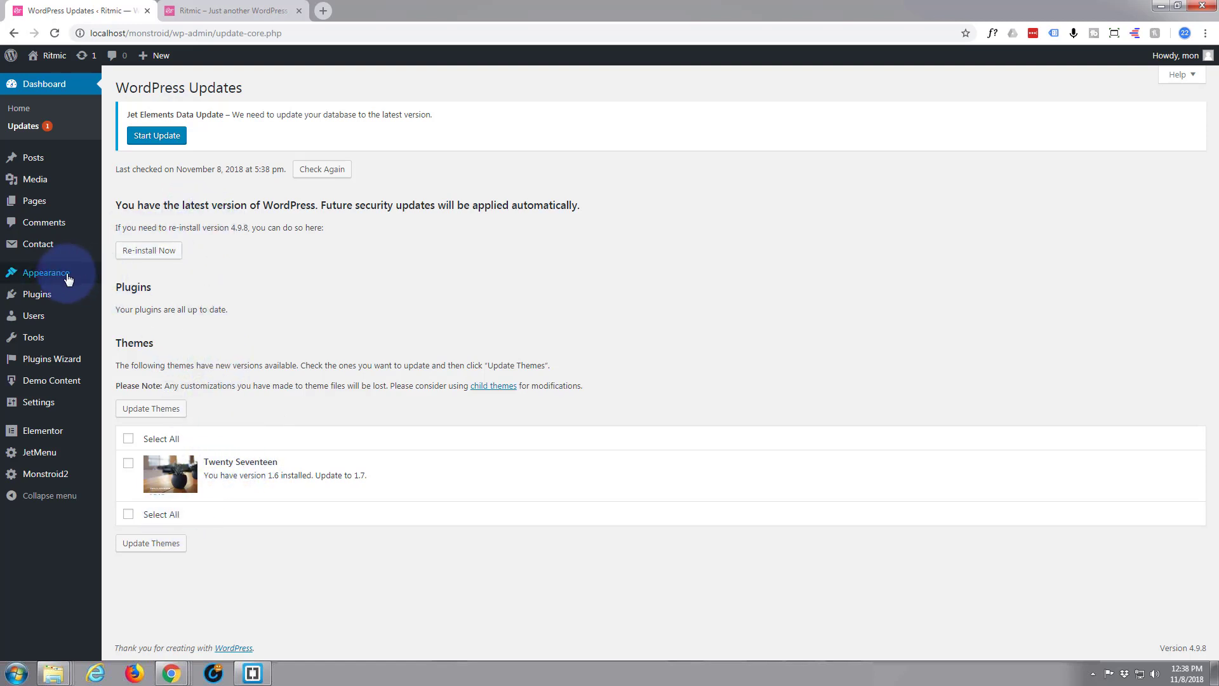
Delete the installed Twenty Fifteen theme from the WordPress site
{"action": "mouse_move", "coordinate": [68, 272]}
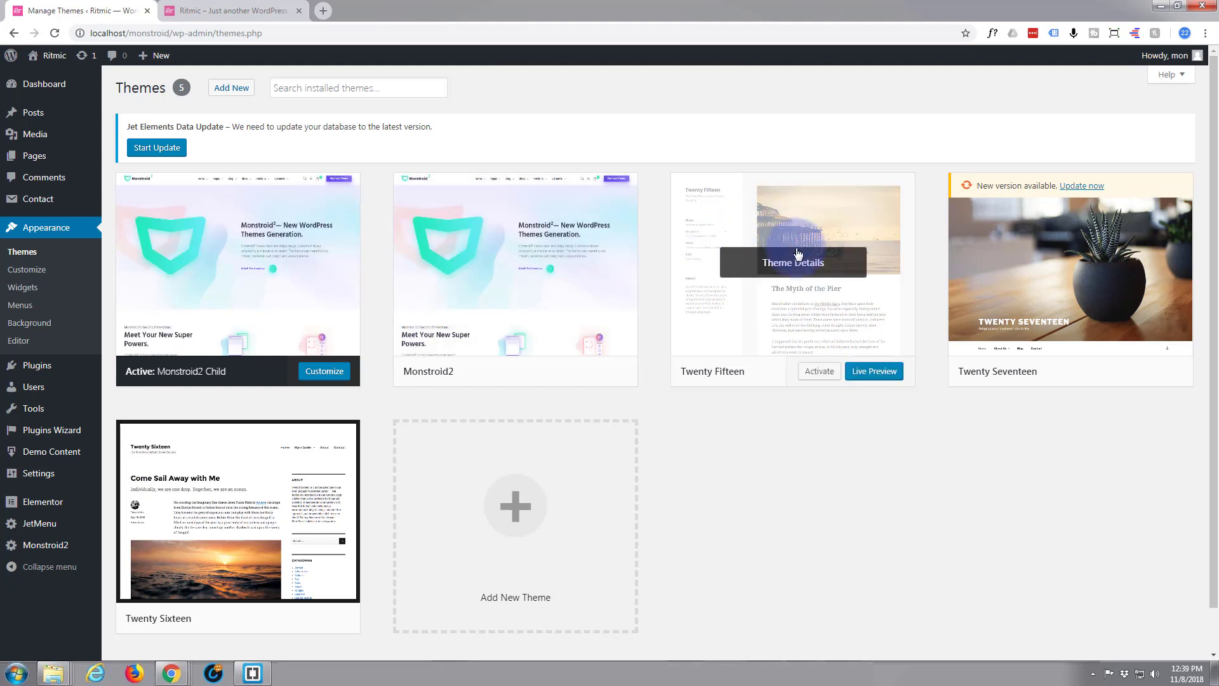
{"action": "left_click", "coordinate": [823, 224]}
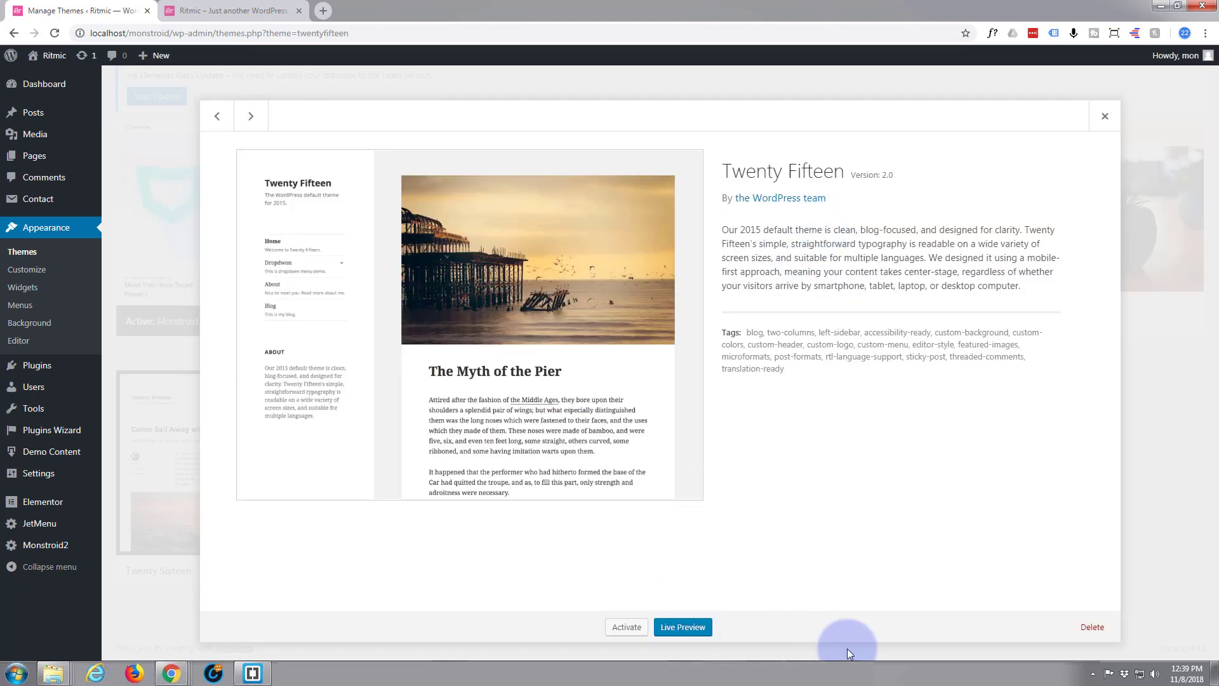
{"action": "left_click", "coordinate": [1091, 627]}
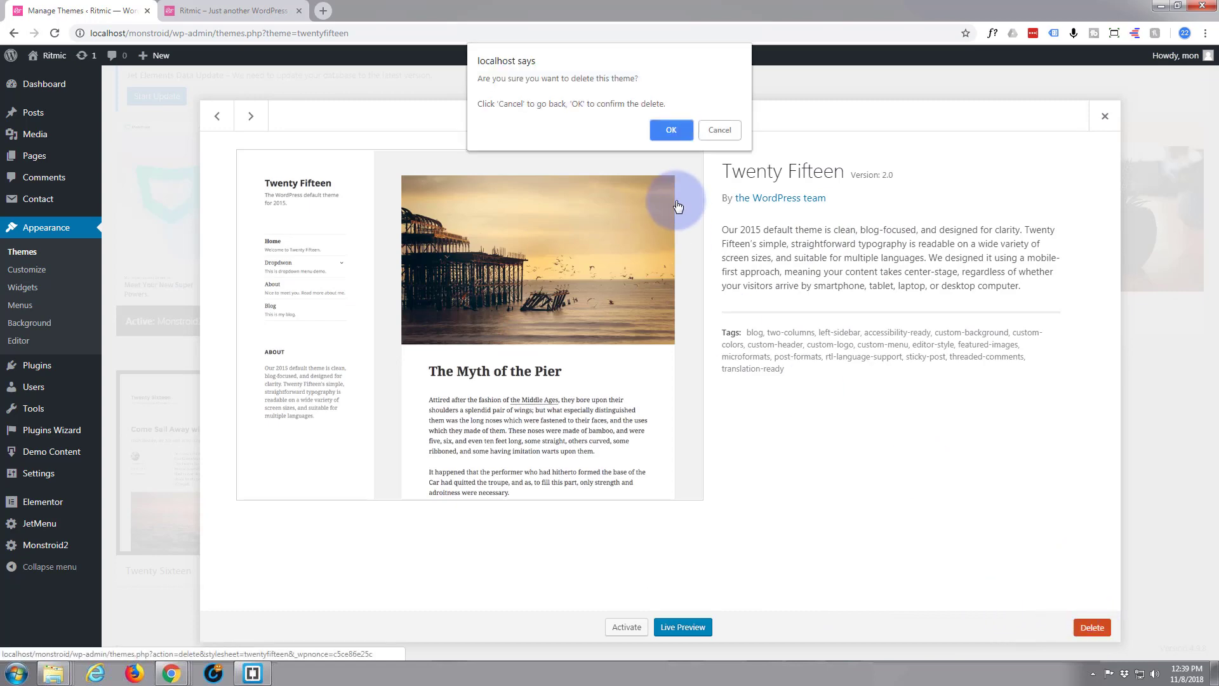
{"action": "left_click", "coordinate": [670, 130]}
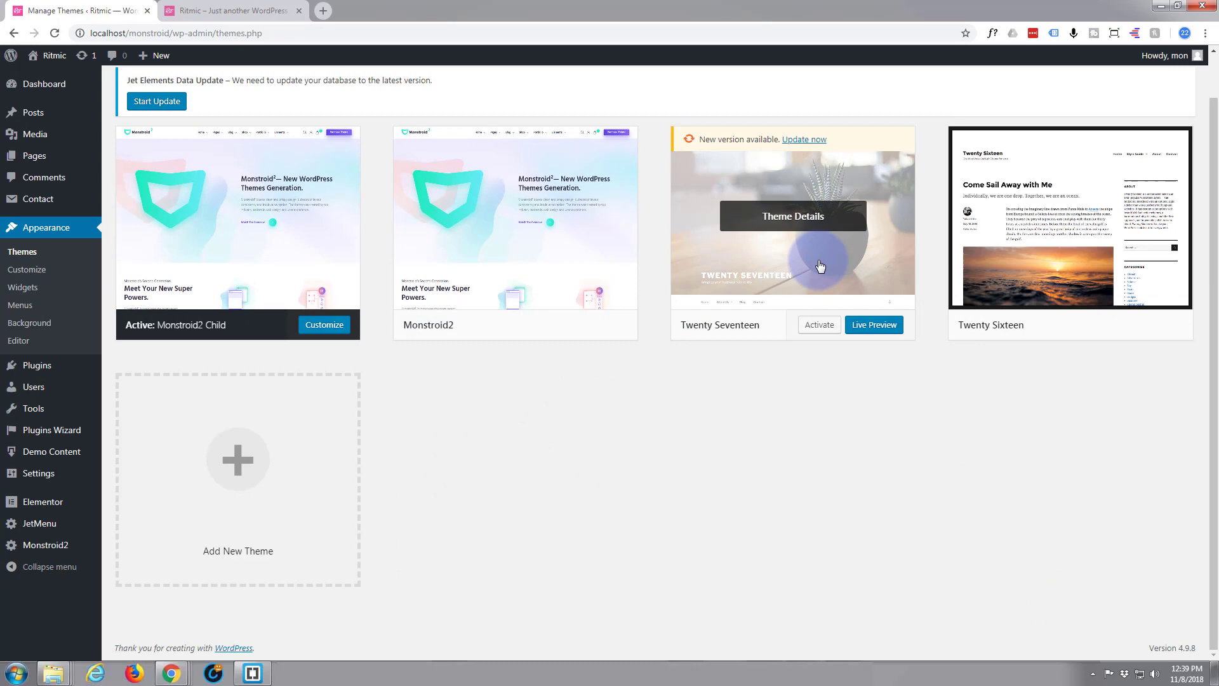
Delete the unused Twenty Seventeen theme
{"action": "left_click", "coordinate": [820, 267]}
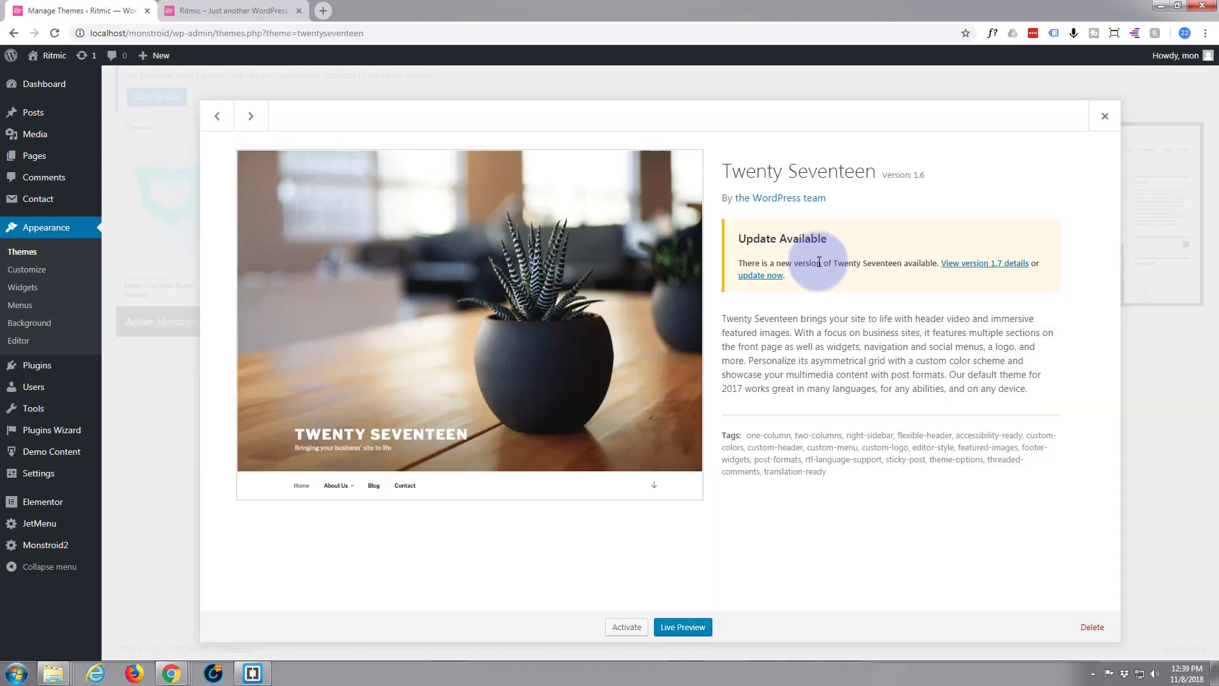
{"action": "left_click", "coordinate": [1092, 628]}
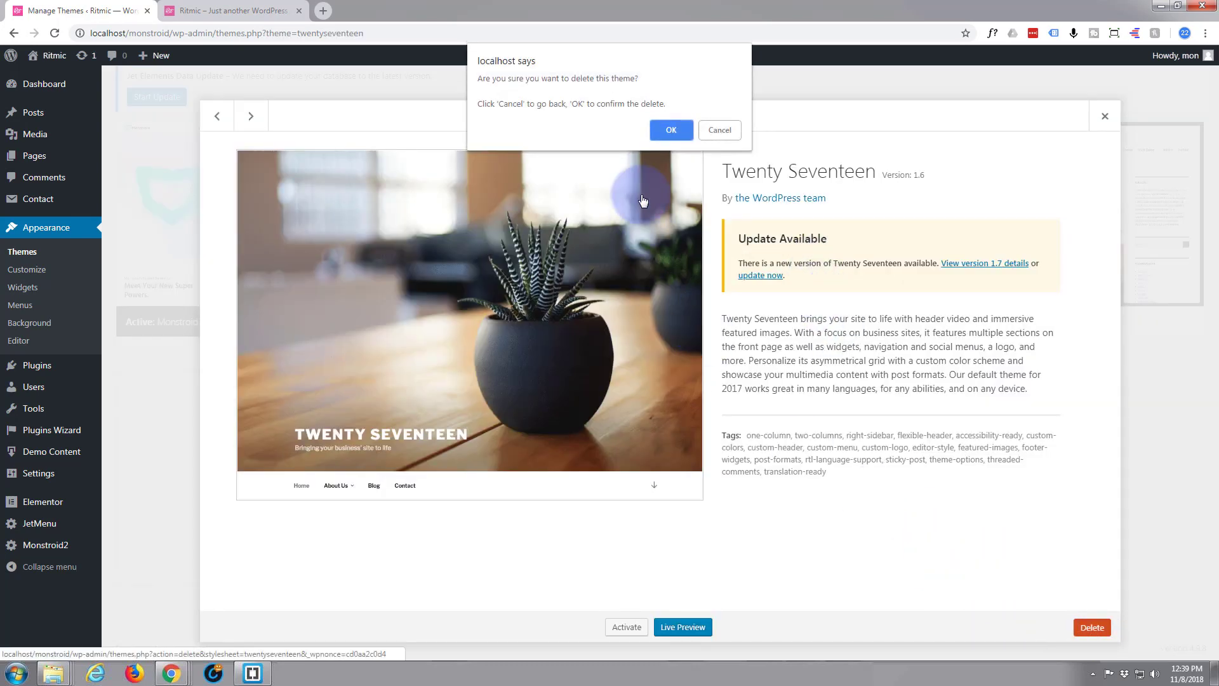
{"action": "left_click", "coordinate": [663, 129]}
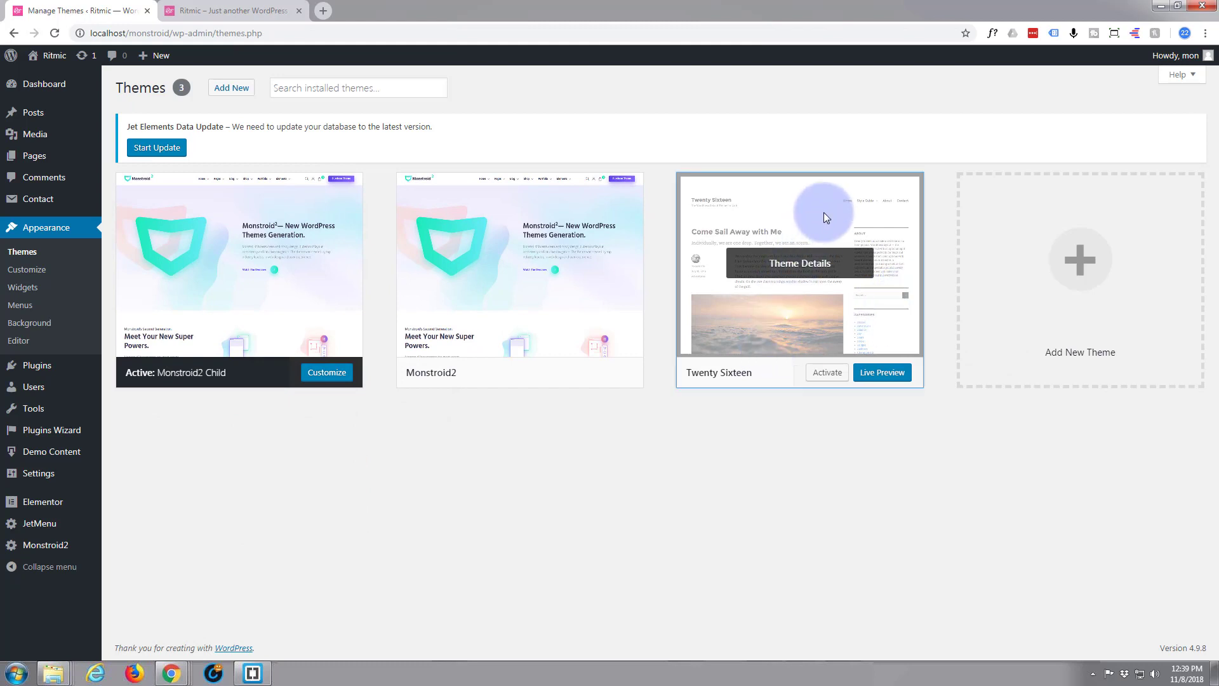
Delete the Twenty Sixteen theme, keeping only Monstroid2 and its child theme installed
{"action": "left_click", "coordinate": [825, 212]}
{"action": "left_click", "coordinate": [1106, 630]}
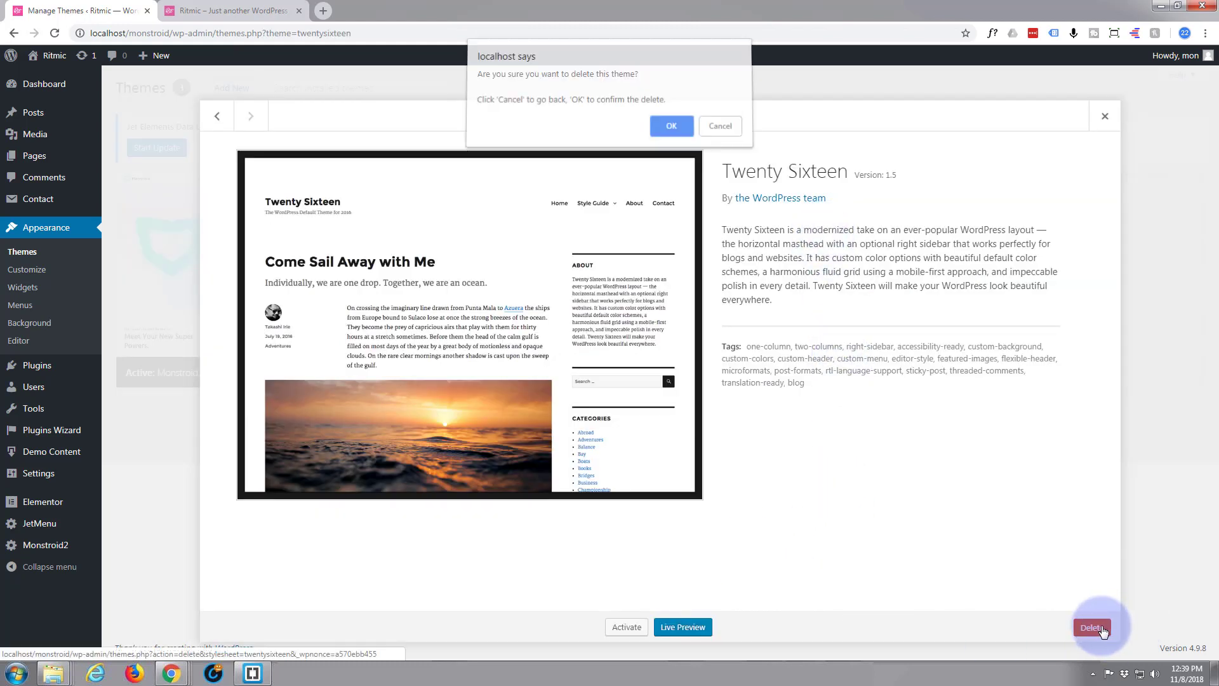
{"action": "left_click", "coordinate": [664, 131]}
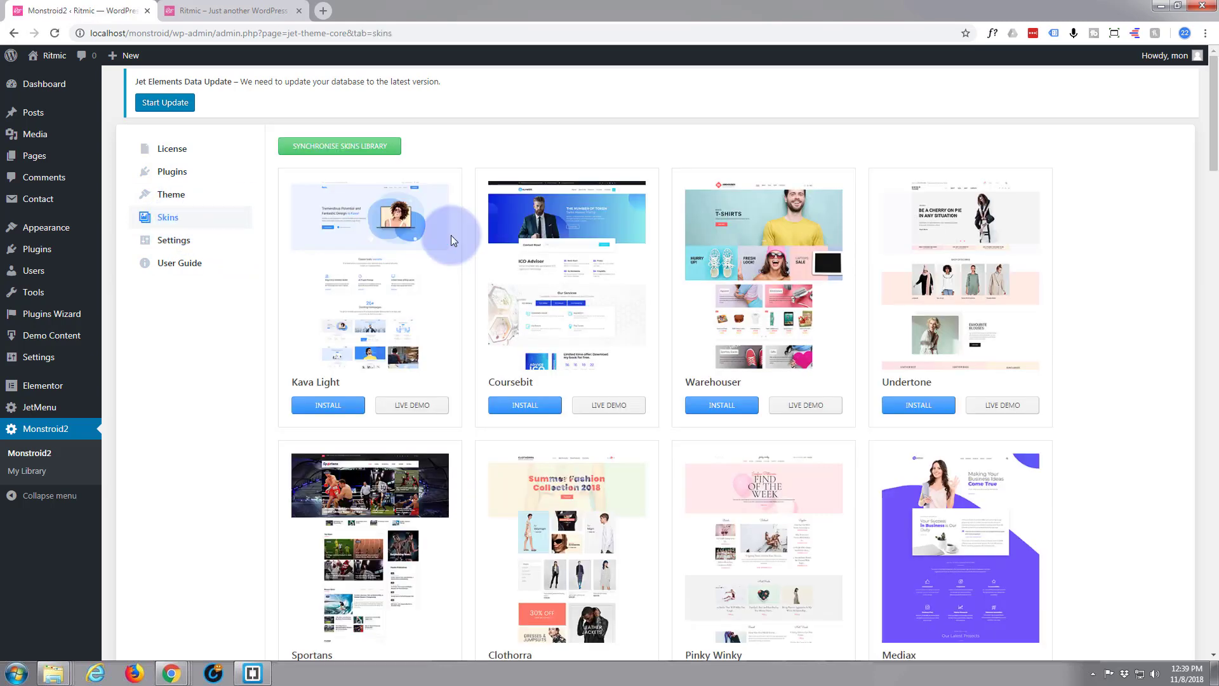
Browse the Monstroid2 skins library to examine the designs available for installation
{"action": "scroll", "coordinate": [590, 298], "scroll_direction": "down", "scroll_amount": 12}
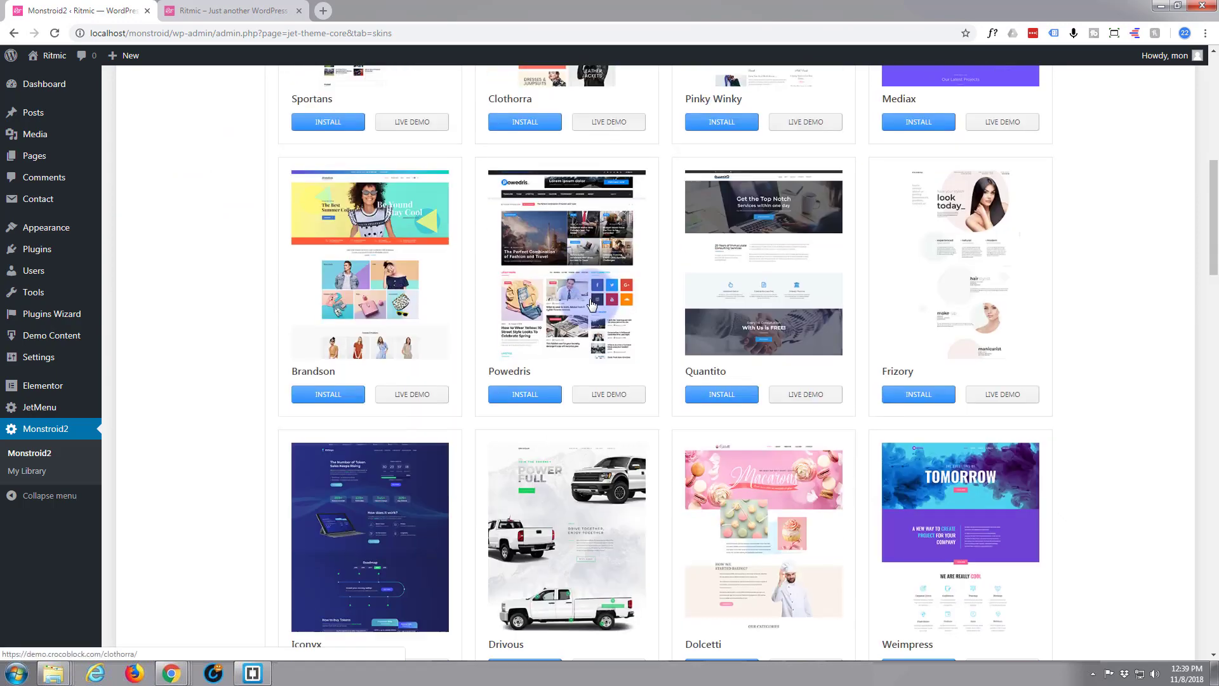
{"action": "scroll", "coordinate": [589, 299], "scroll_direction": "down", "scroll_amount": 13}
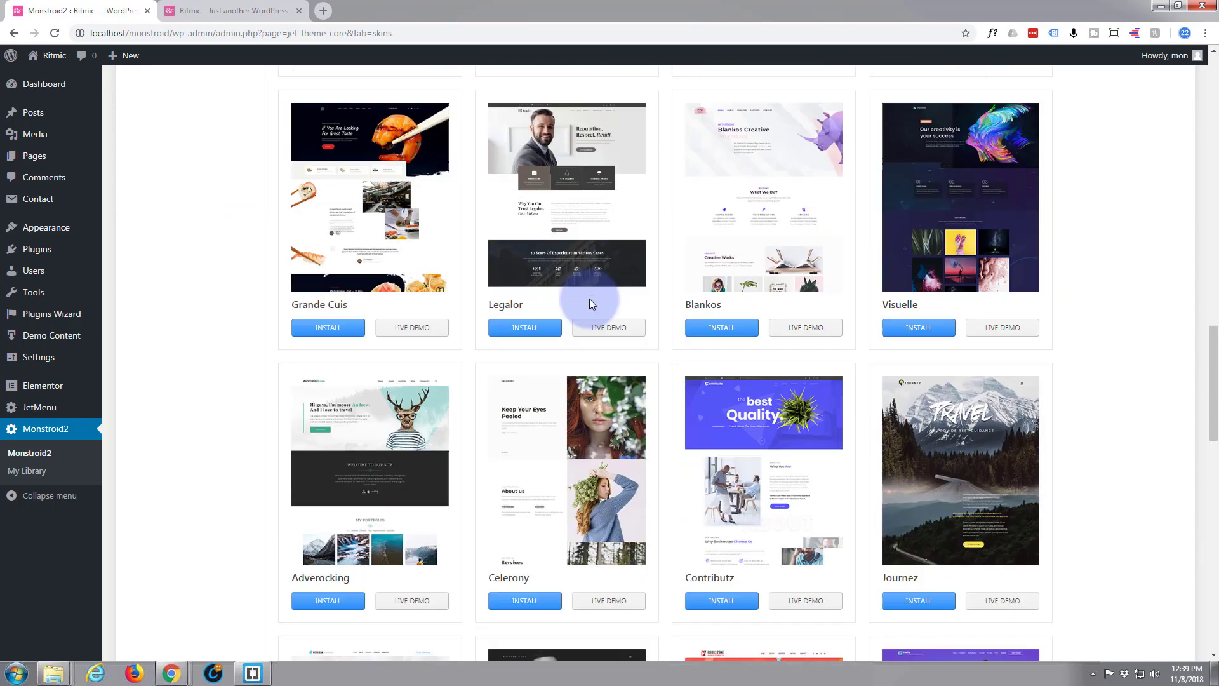
{"action": "scroll", "coordinate": [589, 299], "scroll_direction": "down", "scroll_amount": 10}
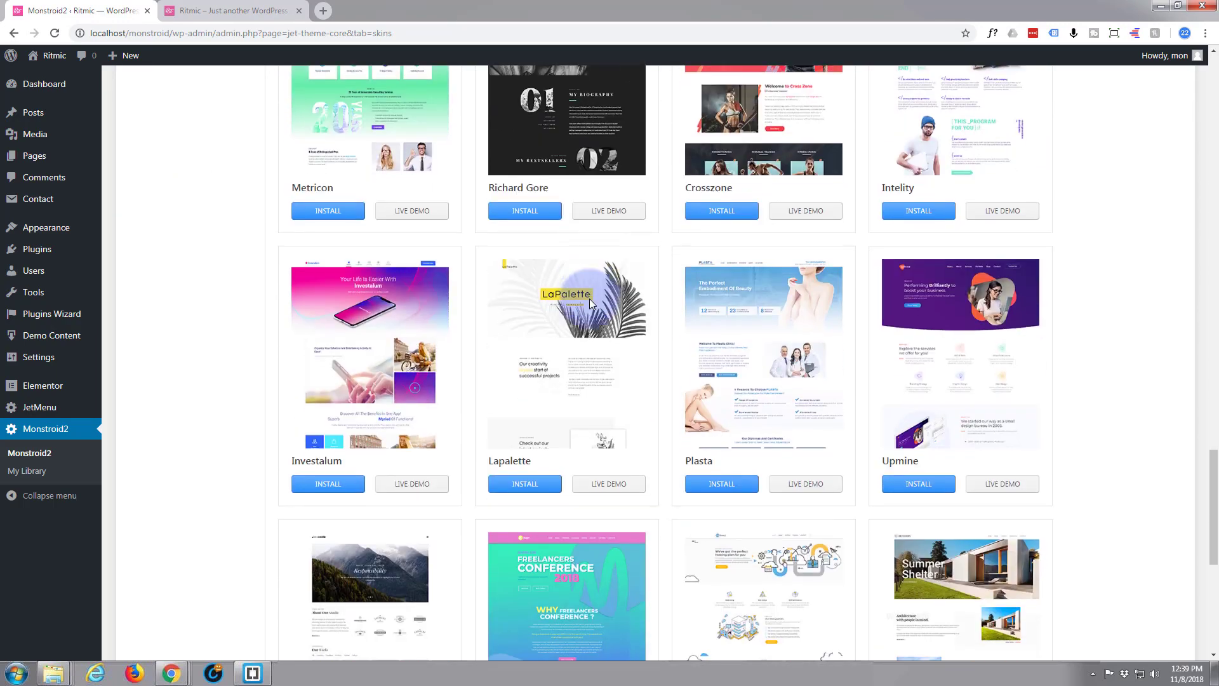
{"action": "scroll", "coordinate": [589, 299], "scroll_direction": "down", "scroll_amount": 3}
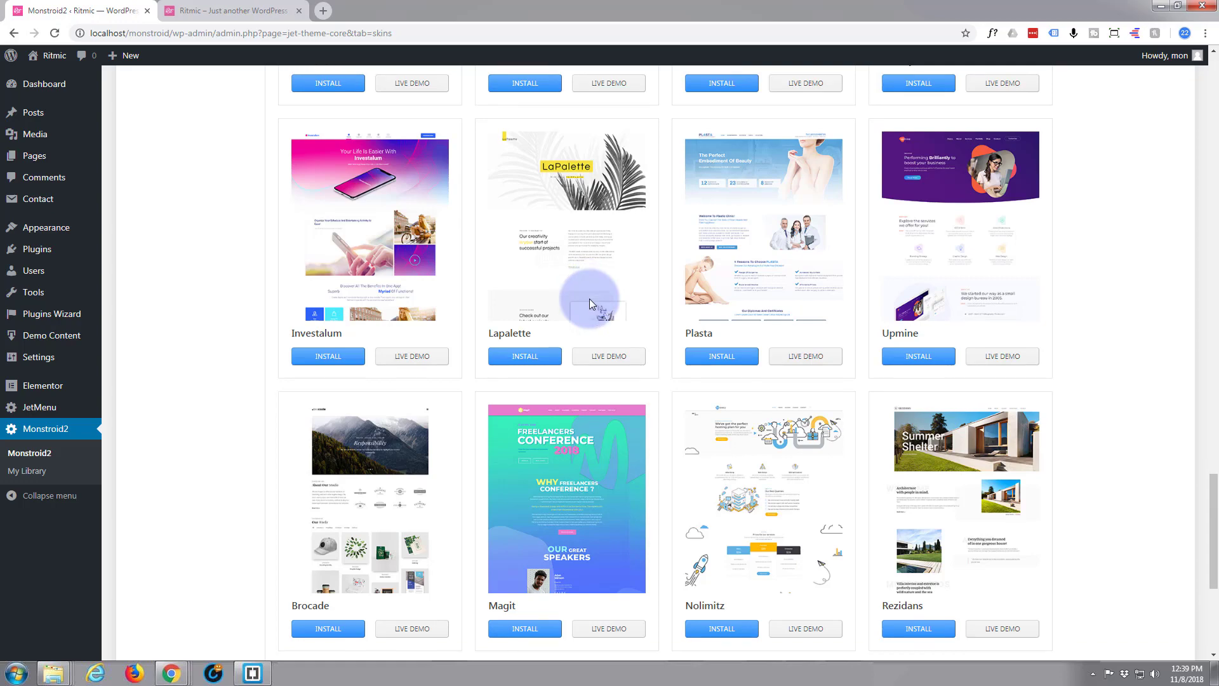
{"action": "scroll", "coordinate": [590, 298], "scroll_direction": "up", "scroll_amount": 7}
{"action": "scroll", "coordinate": [589, 298], "scroll_direction": "up", "scroll_amount": 7}
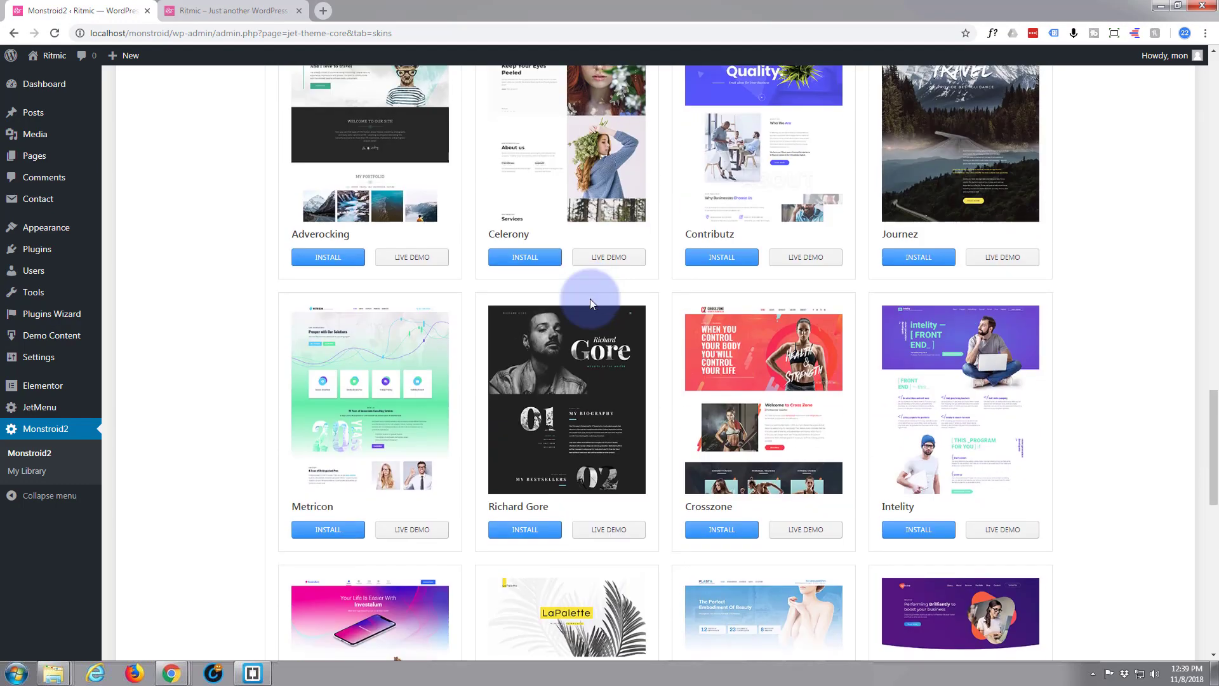
{"action": "scroll", "coordinate": [590, 299], "scroll_direction": "up", "scroll_amount": 9}
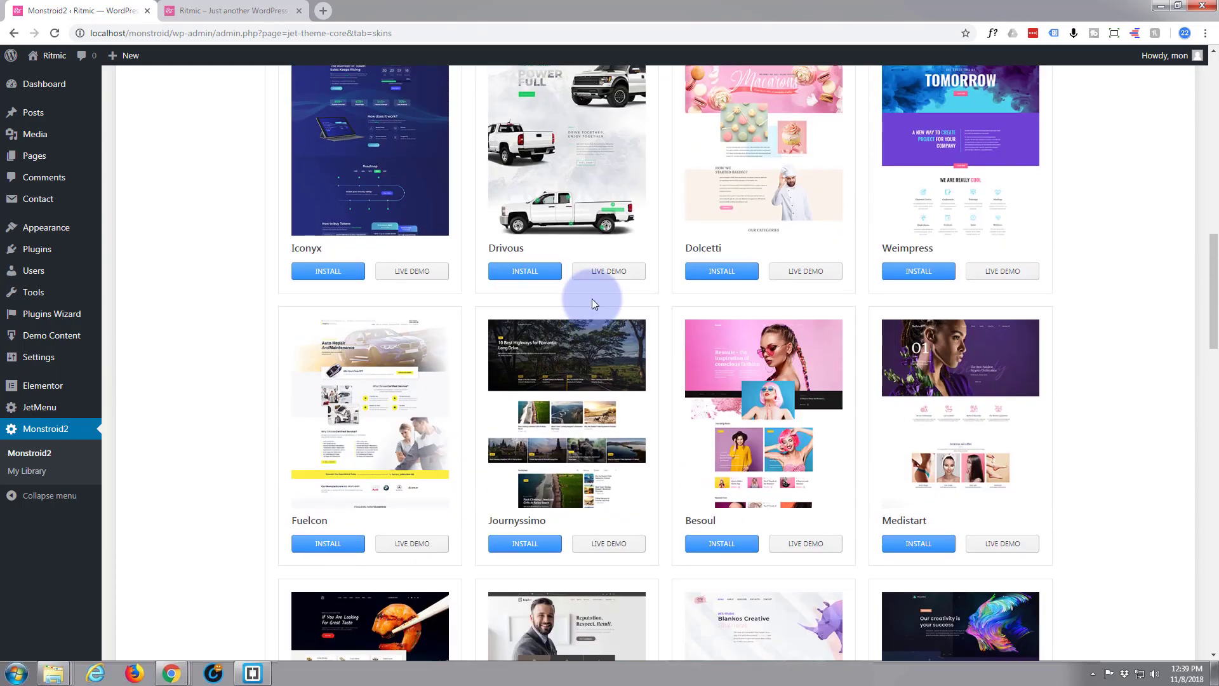
{"action": "scroll", "coordinate": [566, 312], "scroll_direction": "up", "scroll_amount": 6}
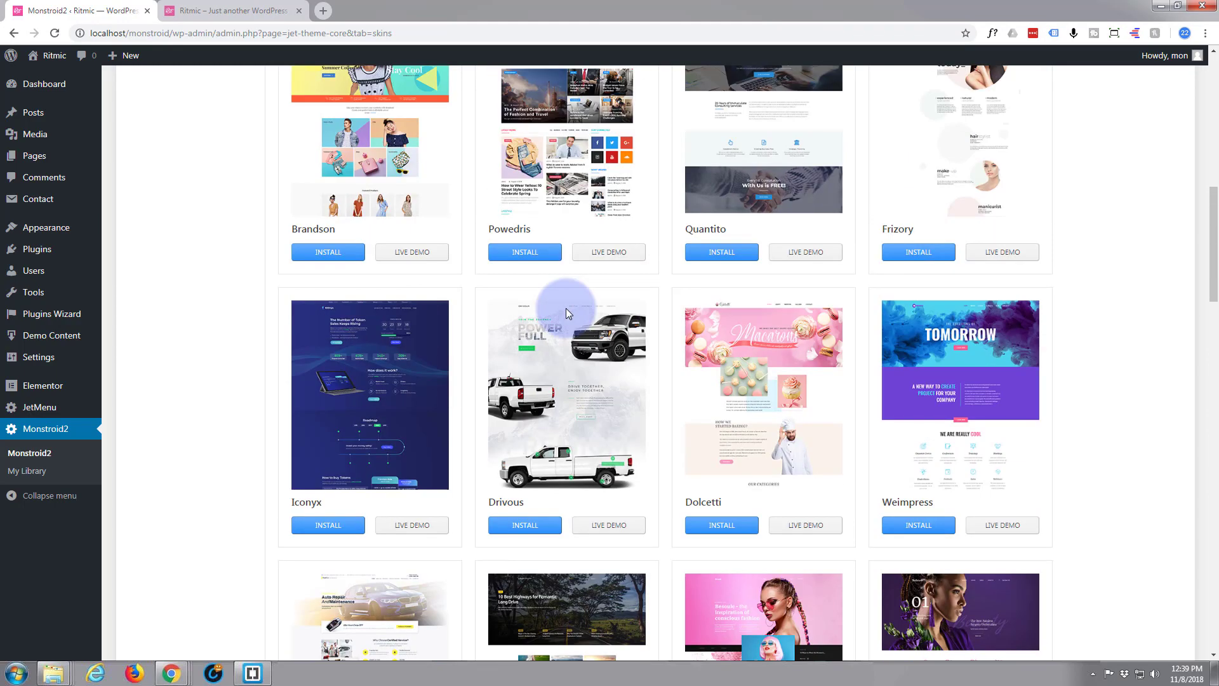
{"action": "scroll", "coordinate": [567, 313], "scroll_direction": "up", "scroll_amount": 9}
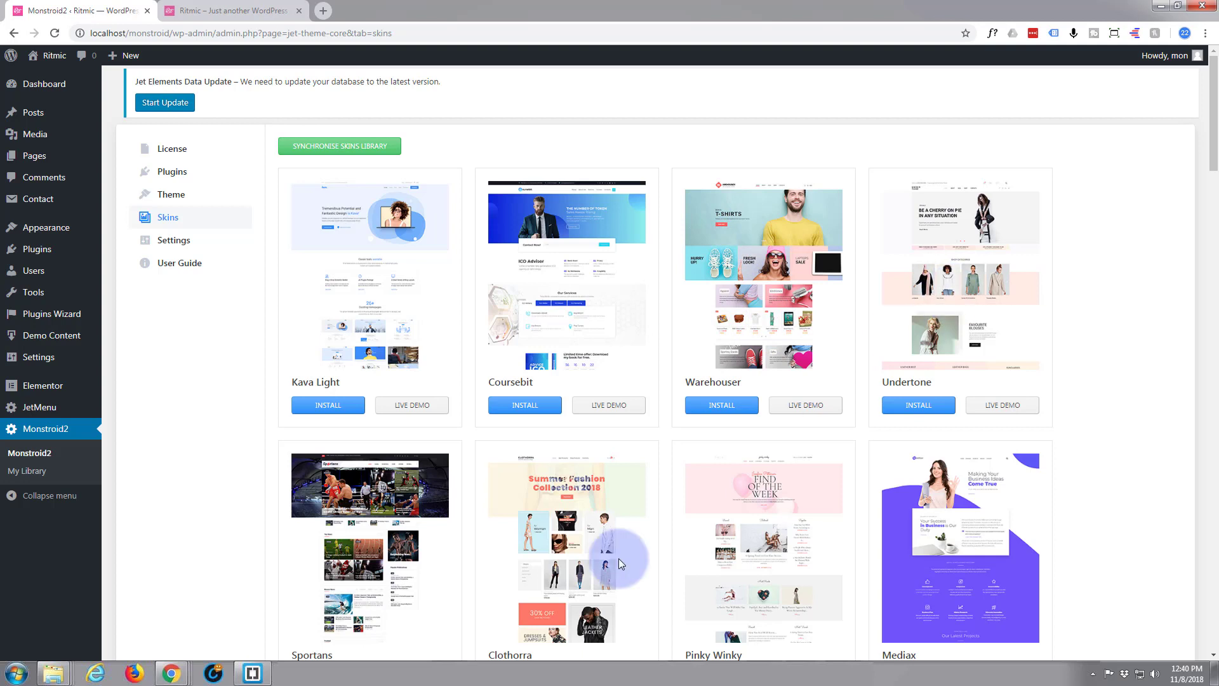
Open the live demo of the Warehouser skin, dismiss its newsletter popup and look over the home page
{"action": "left_click", "coordinate": [808, 407]}
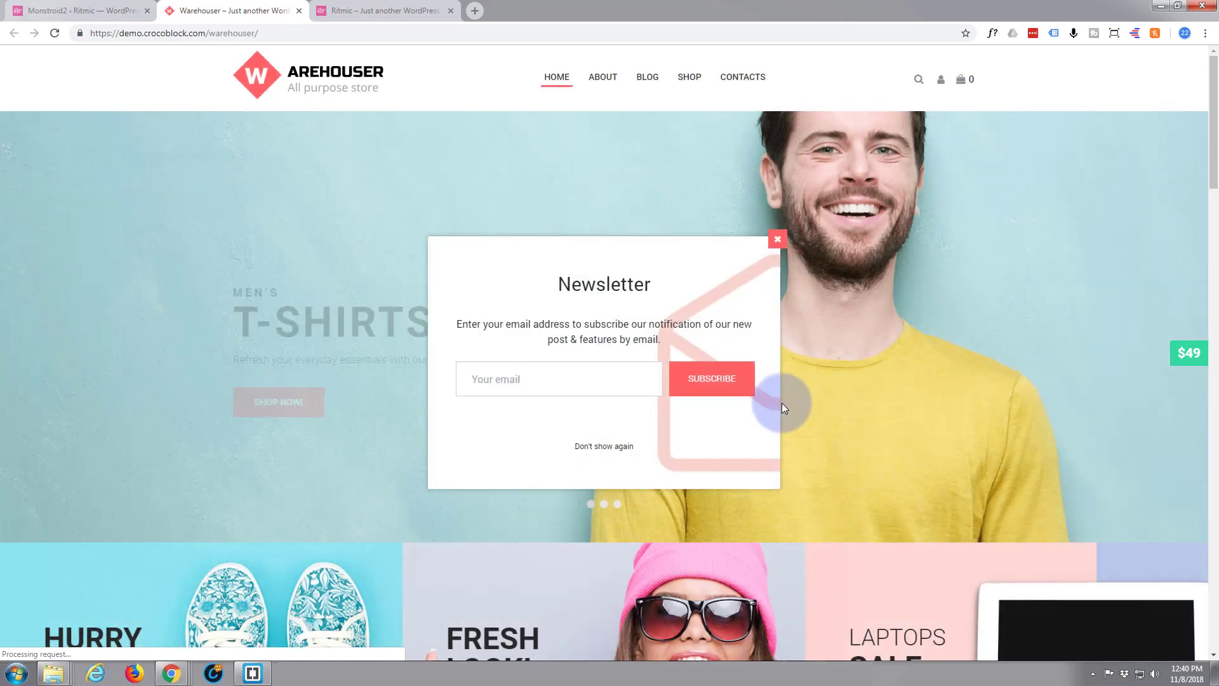
{"action": "left_click", "coordinate": [778, 240]}
{"action": "scroll", "coordinate": [589, 188], "scroll_direction": "down", "scroll_amount": 6}
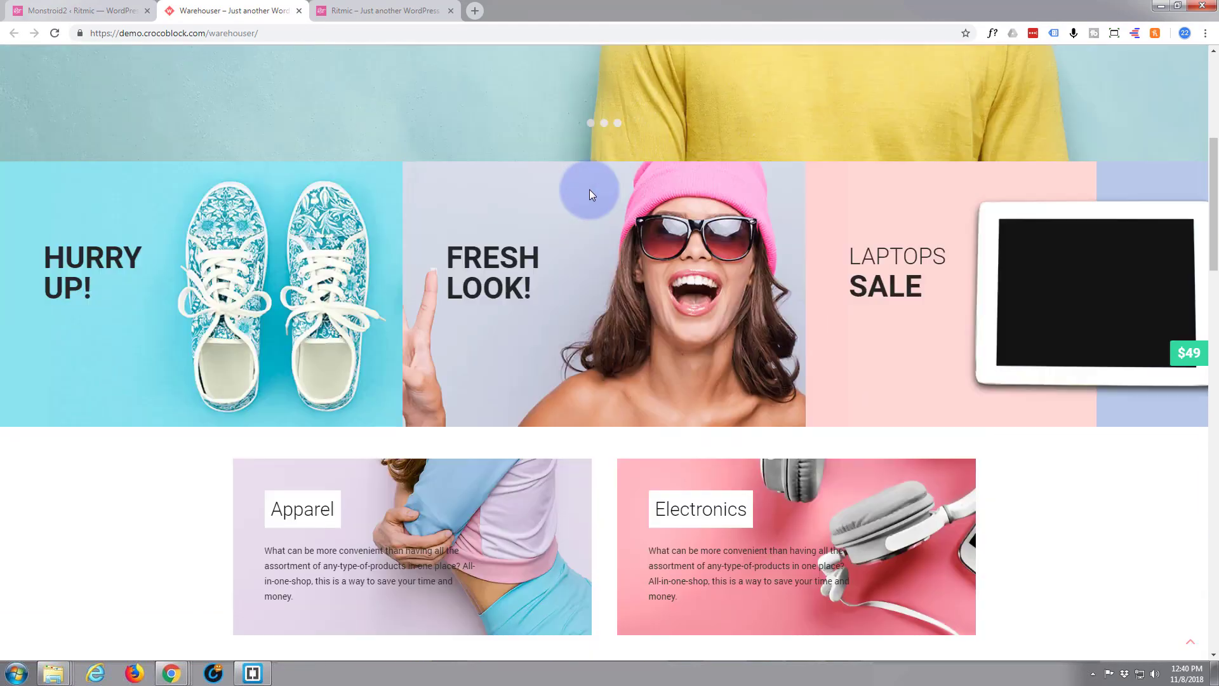
{"action": "scroll", "coordinate": [590, 189], "scroll_direction": "down", "scroll_amount": 6}
{"action": "scroll", "coordinate": [589, 189], "scroll_direction": "up", "scroll_amount": 3}
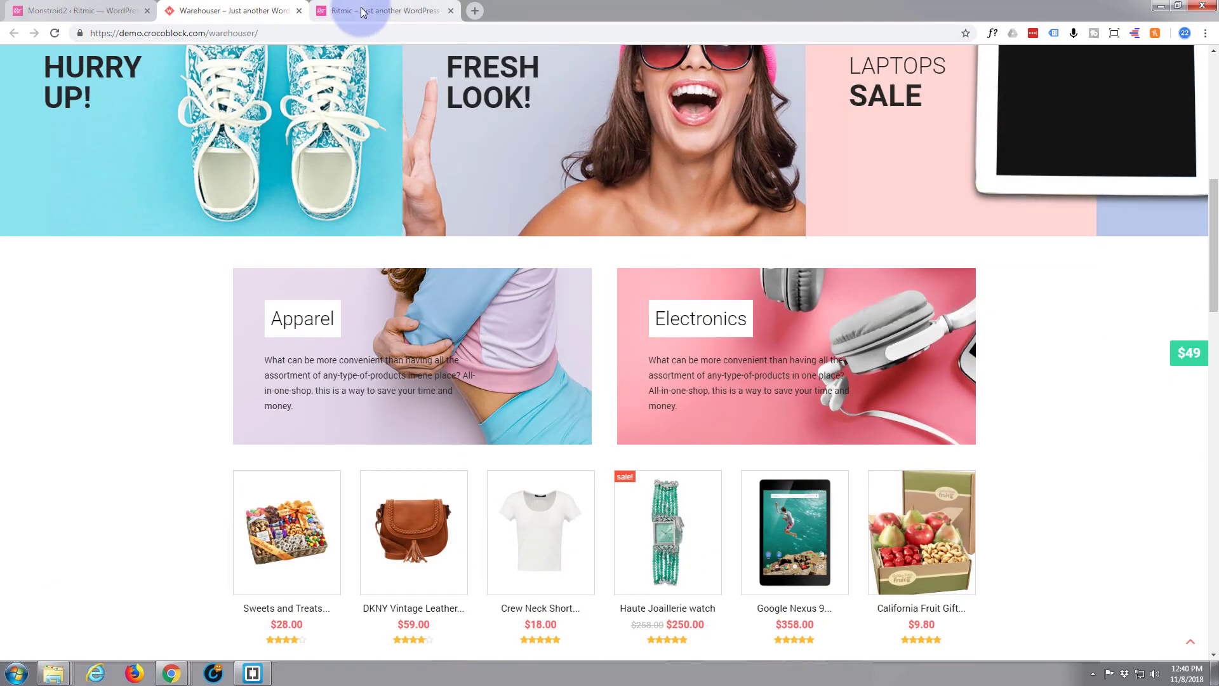
Review the local Ritmic site's home page for comparison with the Warehouser demo
{"action": "left_click", "coordinate": [364, 11]}
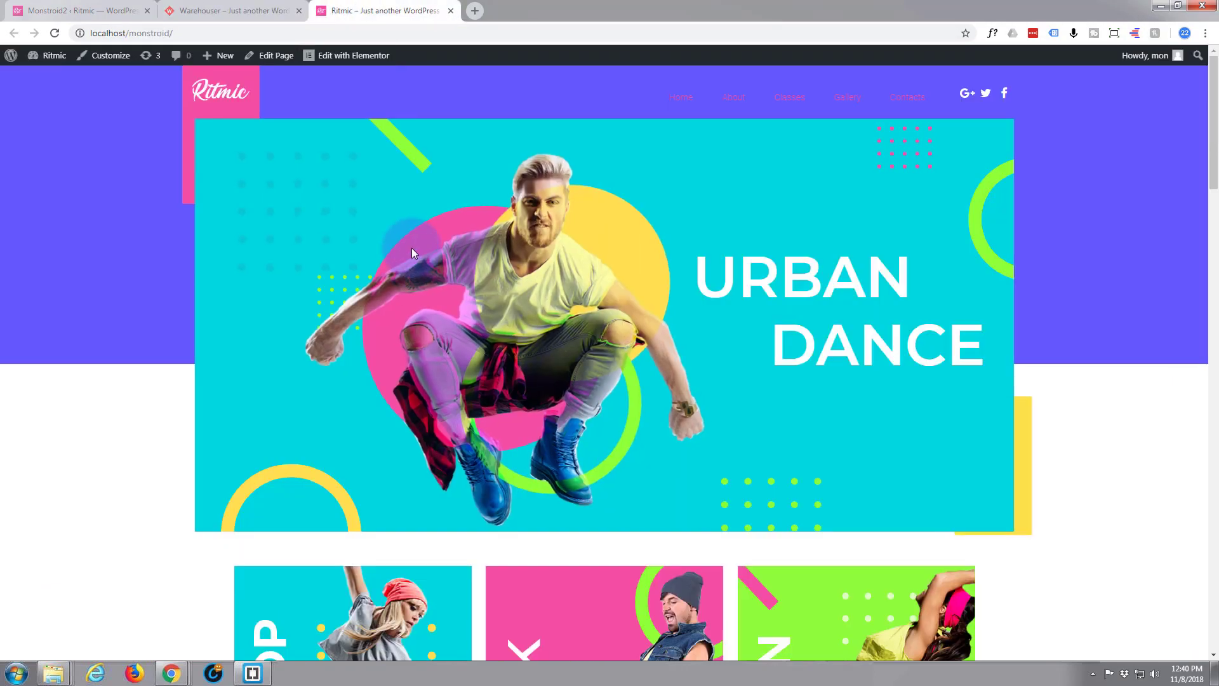
{"action": "scroll", "coordinate": [412, 252], "scroll_direction": "down", "scroll_amount": 15}
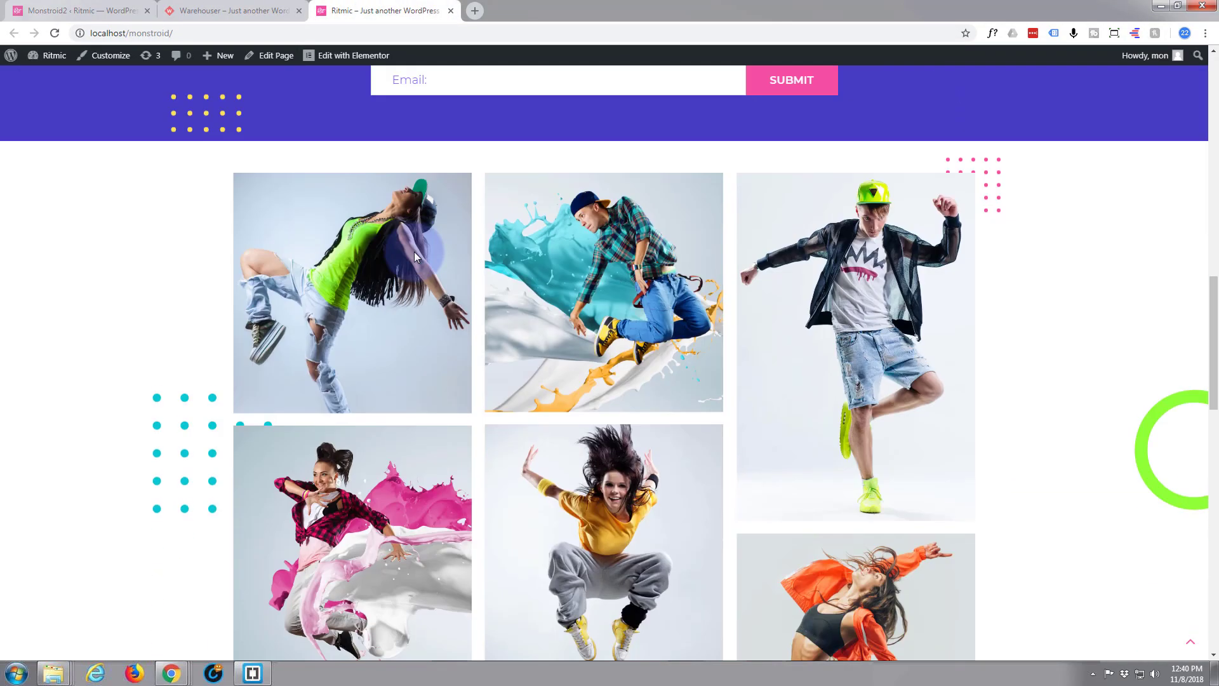
{"action": "scroll", "coordinate": [415, 255], "scroll_direction": "up", "scroll_amount": 15}
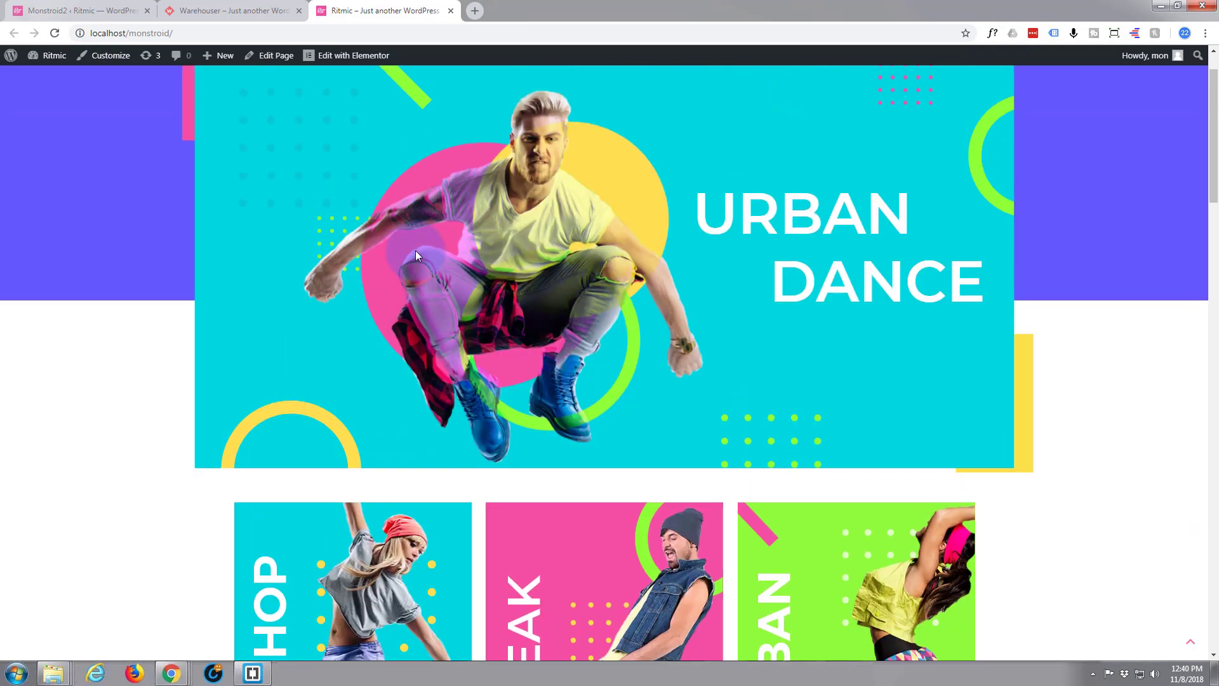
{"action": "scroll", "coordinate": [416, 250], "scroll_direction": "up", "scroll_amount": 1}
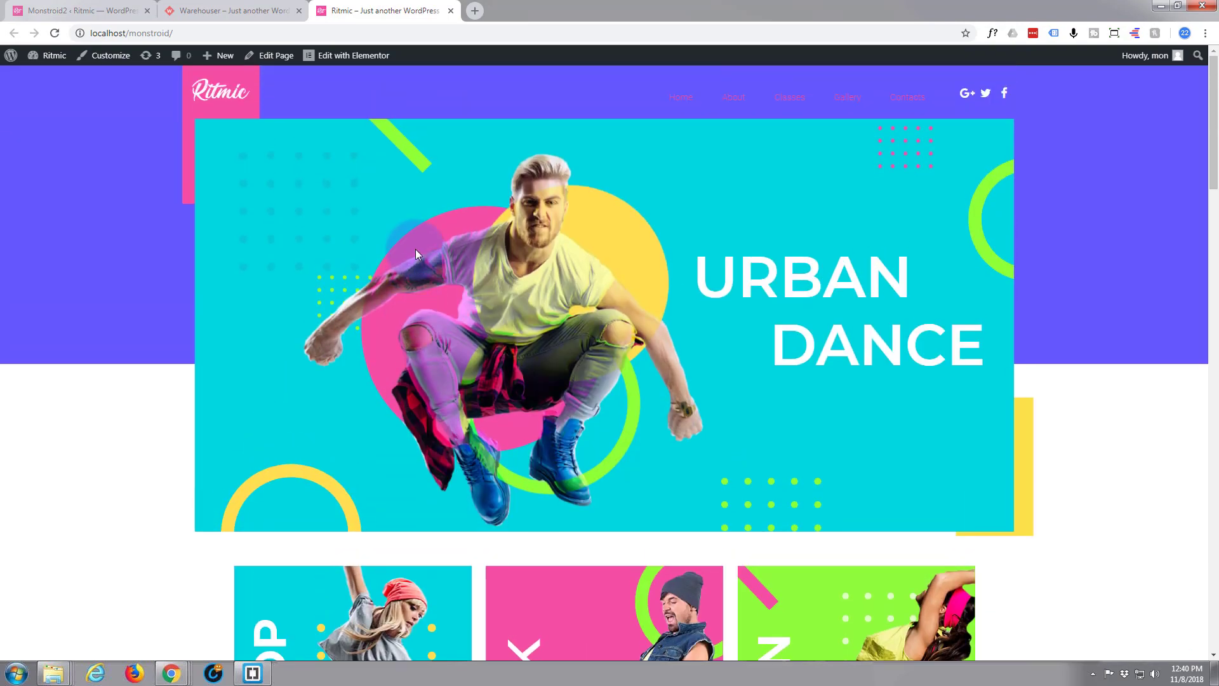
Examine the product and promotion sections of the Warehouser demo, then close it and return to the skins library
{"action": "left_click", "coordinate": [216, 16]}
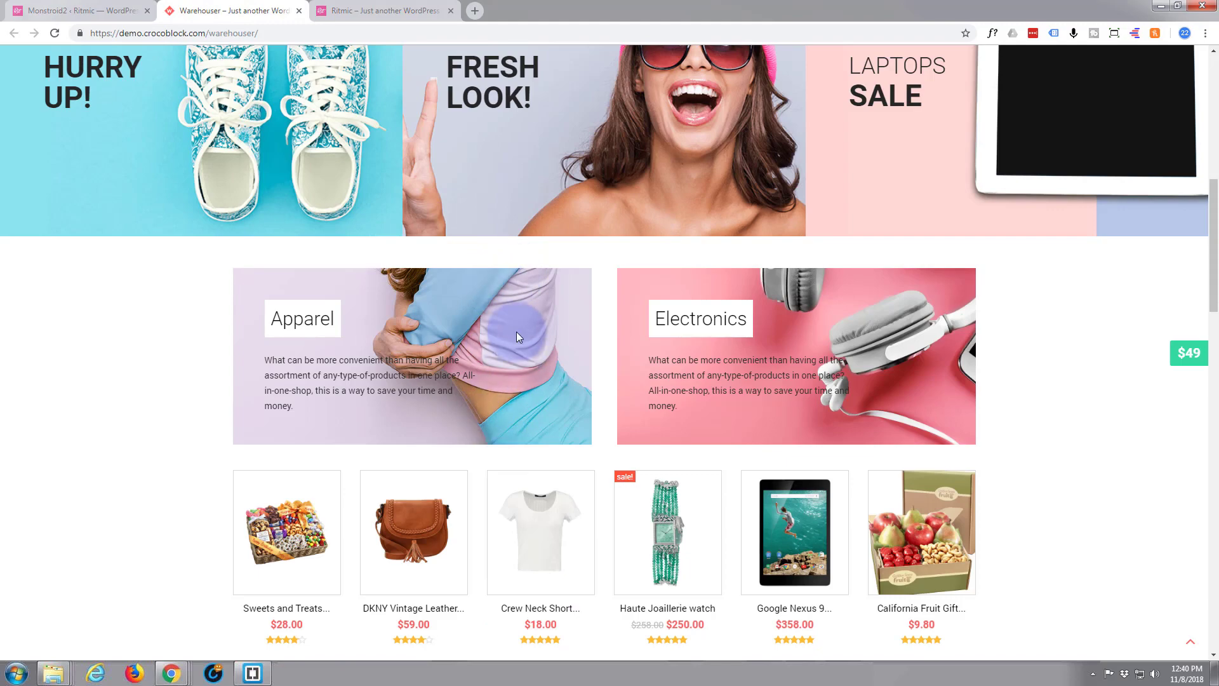
{"action": "scroll", "coordinate": [517, 335], "scroll_direction": "down", "scroll_amount": 12}
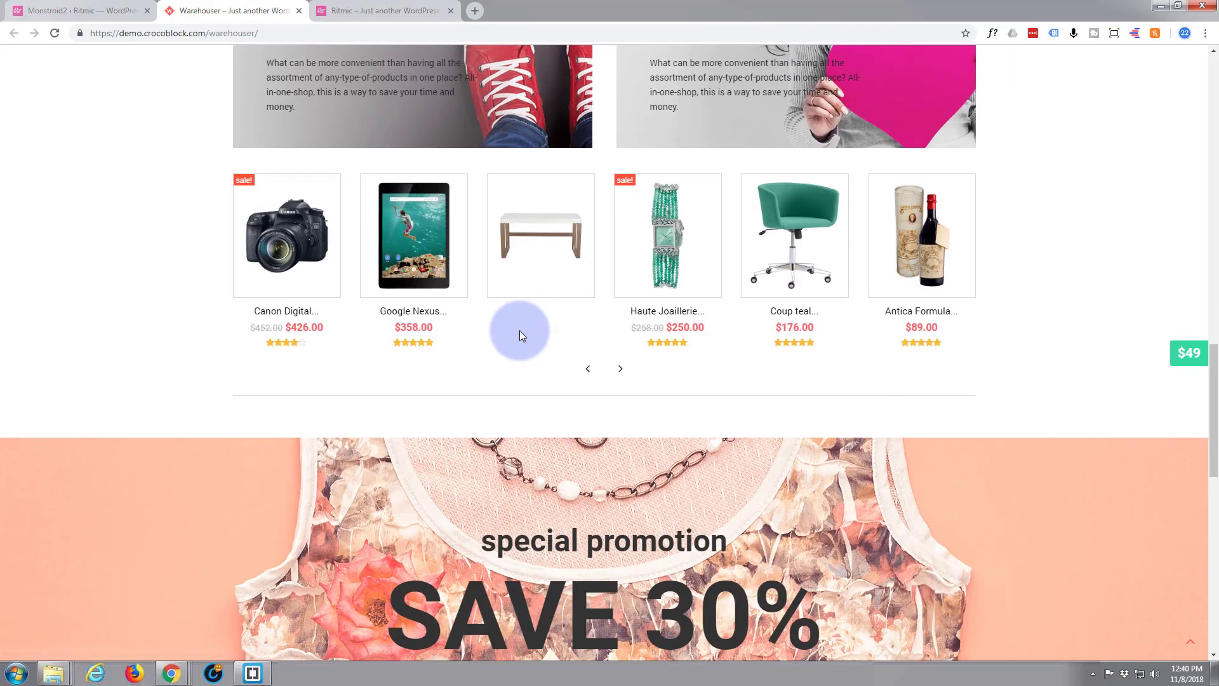
{"action": "scroll", "coordinate": [520, 335], "scroll_direction": "down", "scroll_amount": 7}
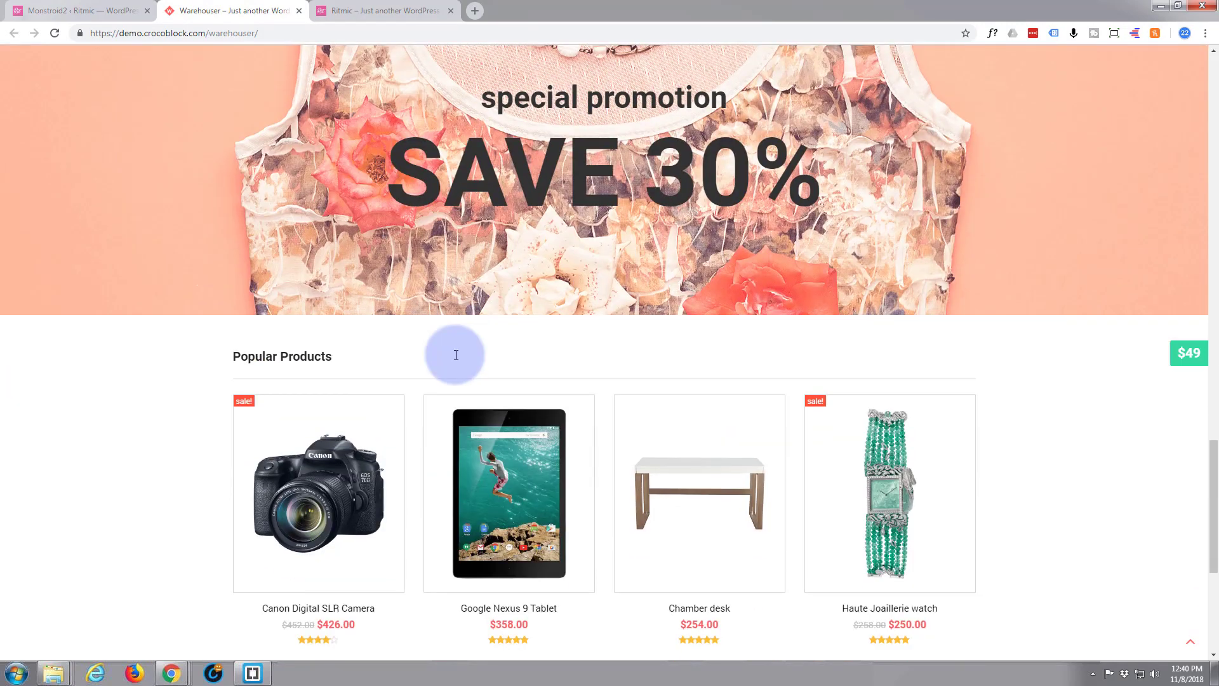
{"action": "scroll", "coordinate": [456, 354], "scroll_direction": "up", "scroll_amount": 15}
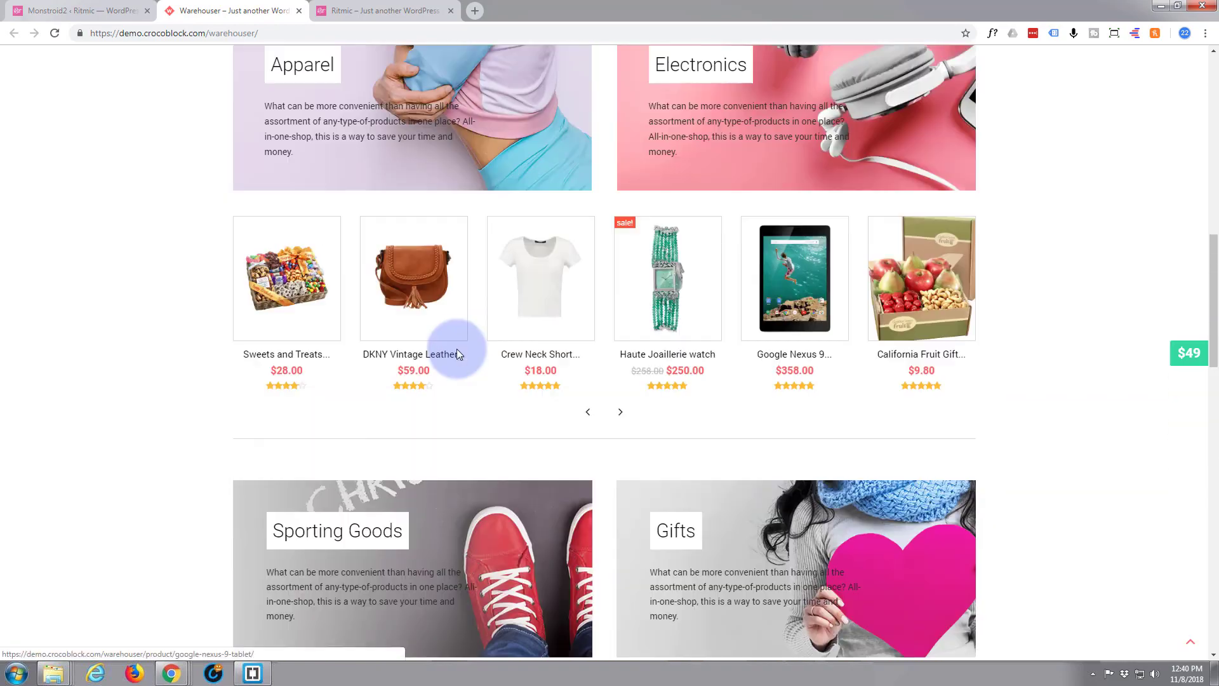
{"action": "scroll", "coordinate": [456, 348], "scroll_direction": "up", "scroll_amount": 10}
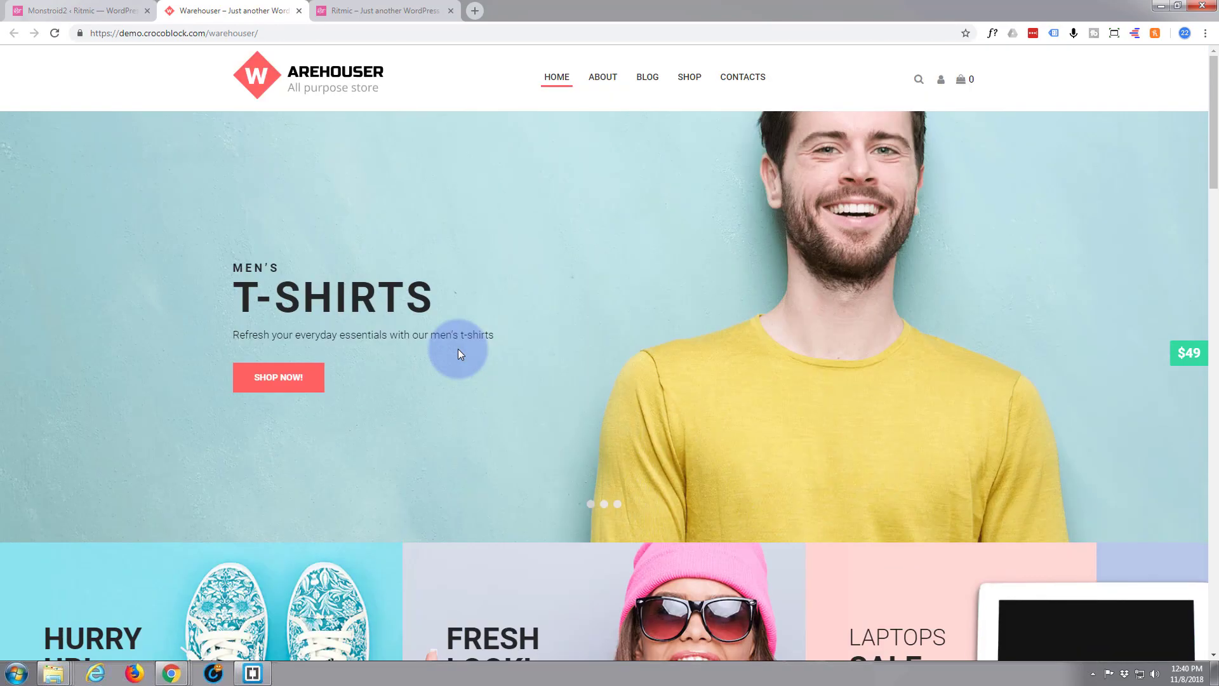
{"action": "left_click", "coordinate": [299, 11]}
{"action": "left_click", "coordinate": [87, 12]}
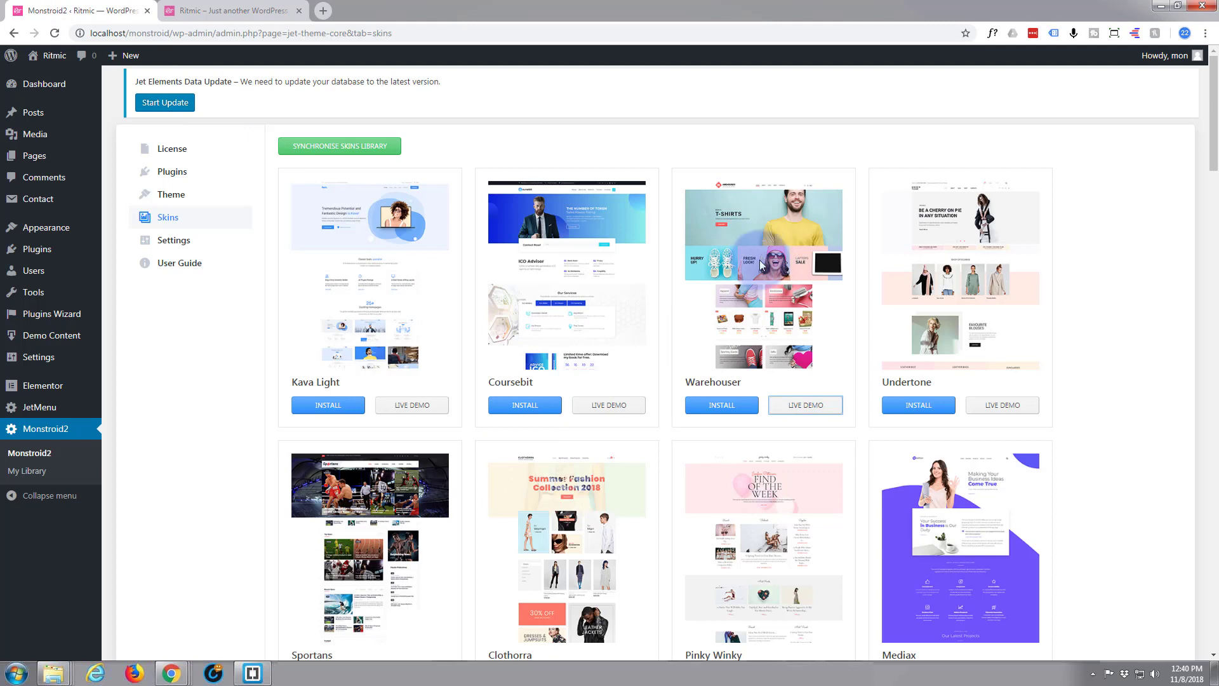
Install the Warehouser skin with its preselected recommended plugins, choosing to replace the existing content with demo content
{"action": "left_click", "coordinate": [721, 410]}
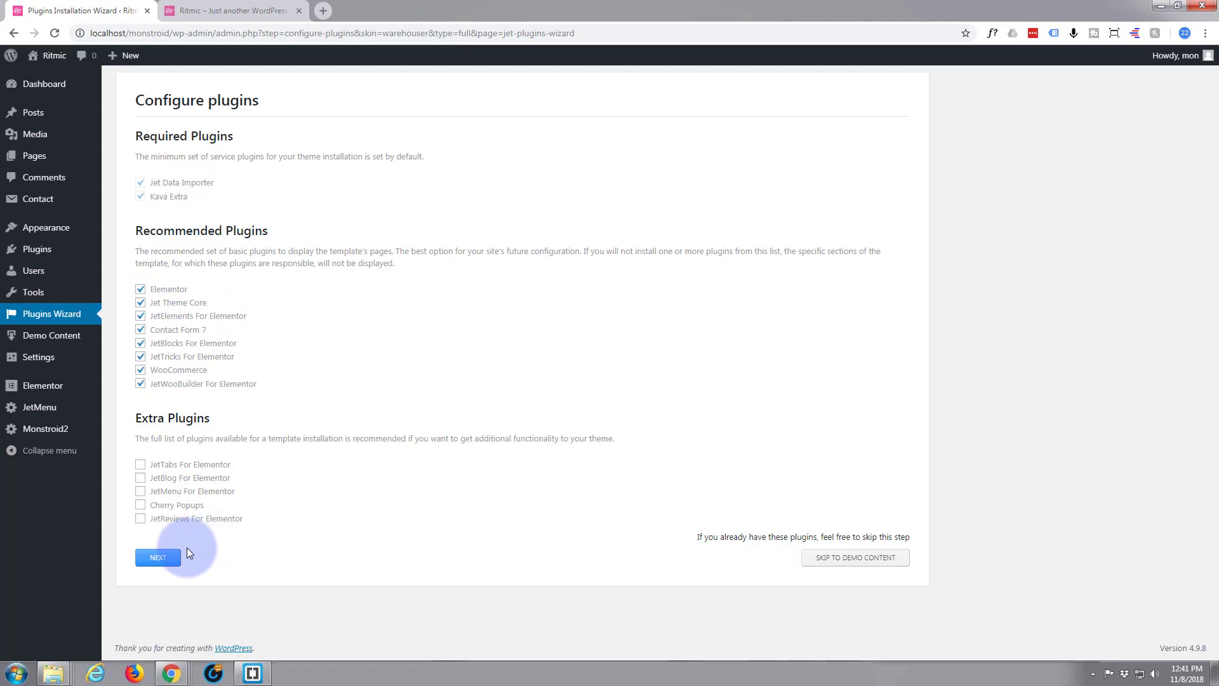
{"action": "left_click", "coordinate": [163, 559]}
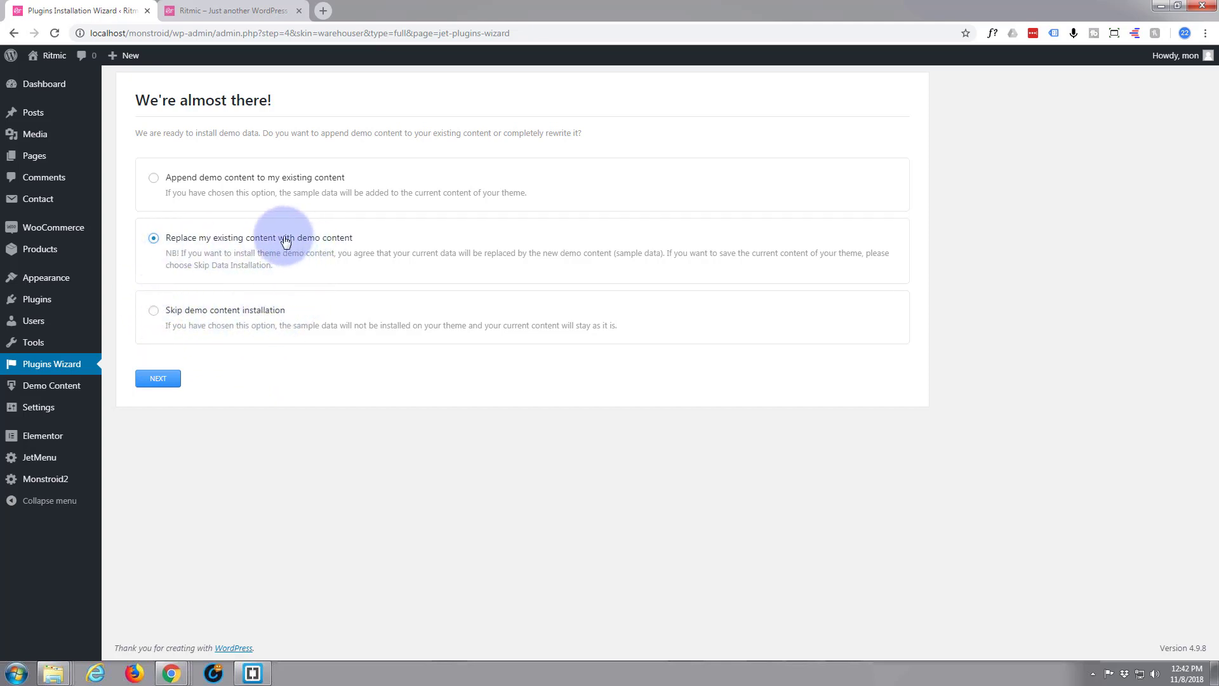
{"action": "left_click", "coordinate": [162, 381]}
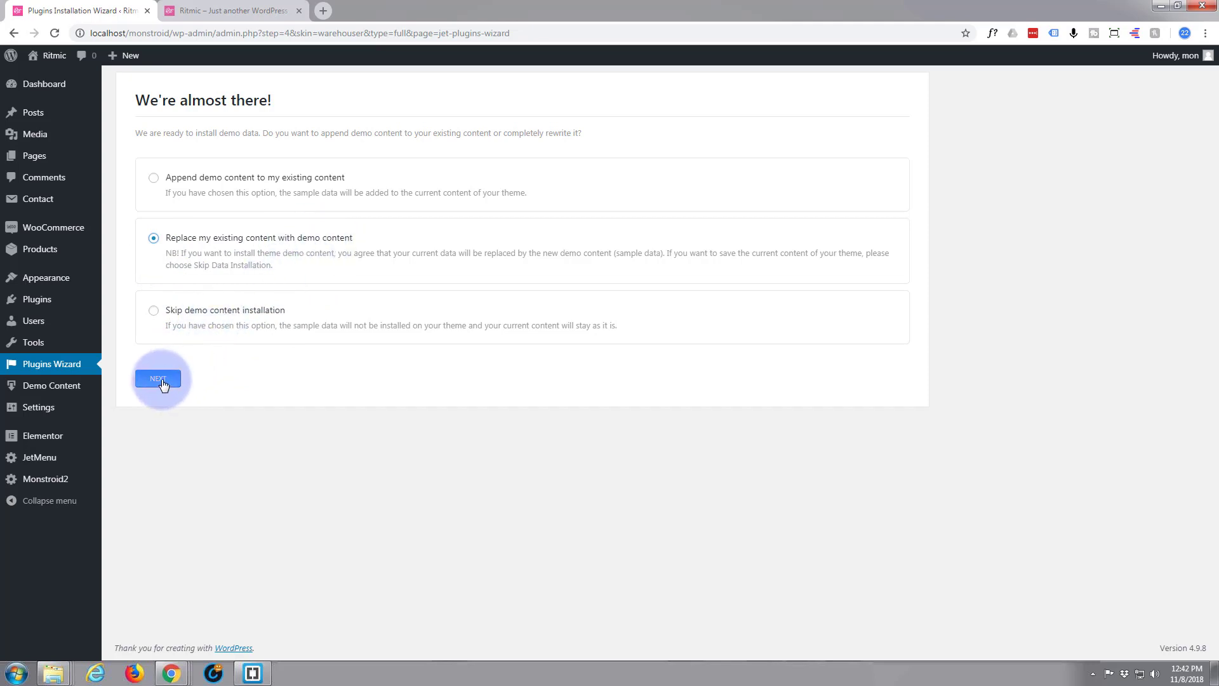
{"action": "left_click", "coordinate": [159, 379]}
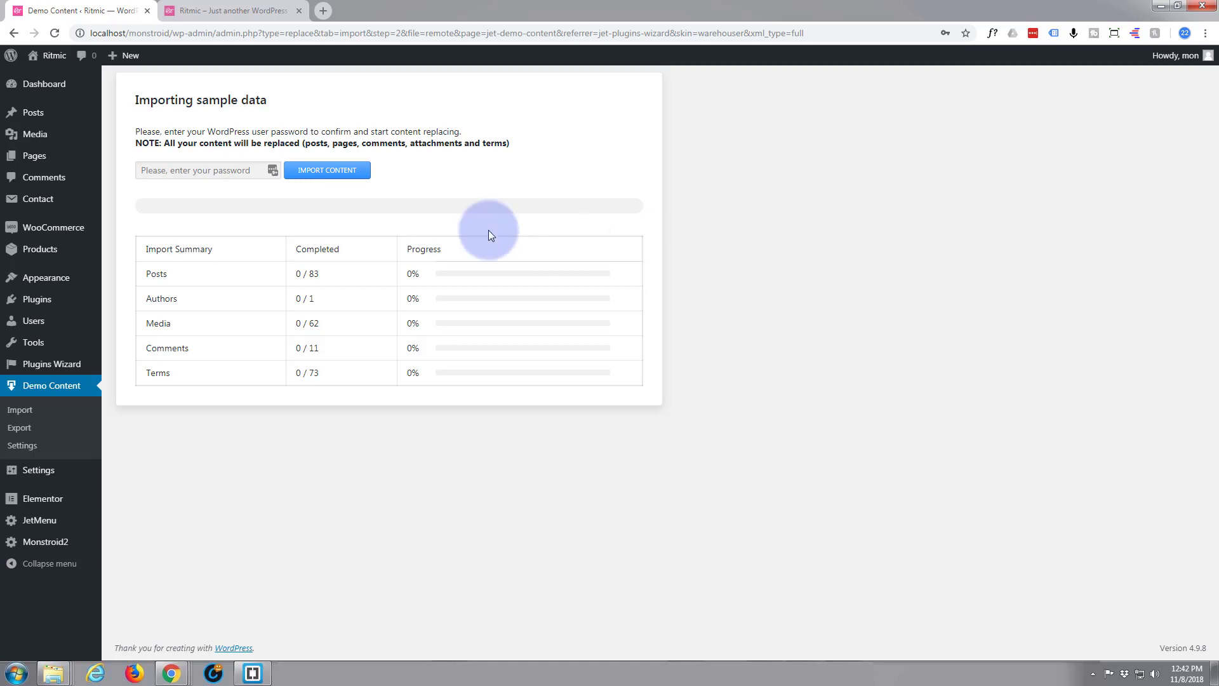
Enter the WordPress user password to confirm the content replacement and import the Warehouser sample data
{"action": "left_click", "coordinate": [160, 169]}
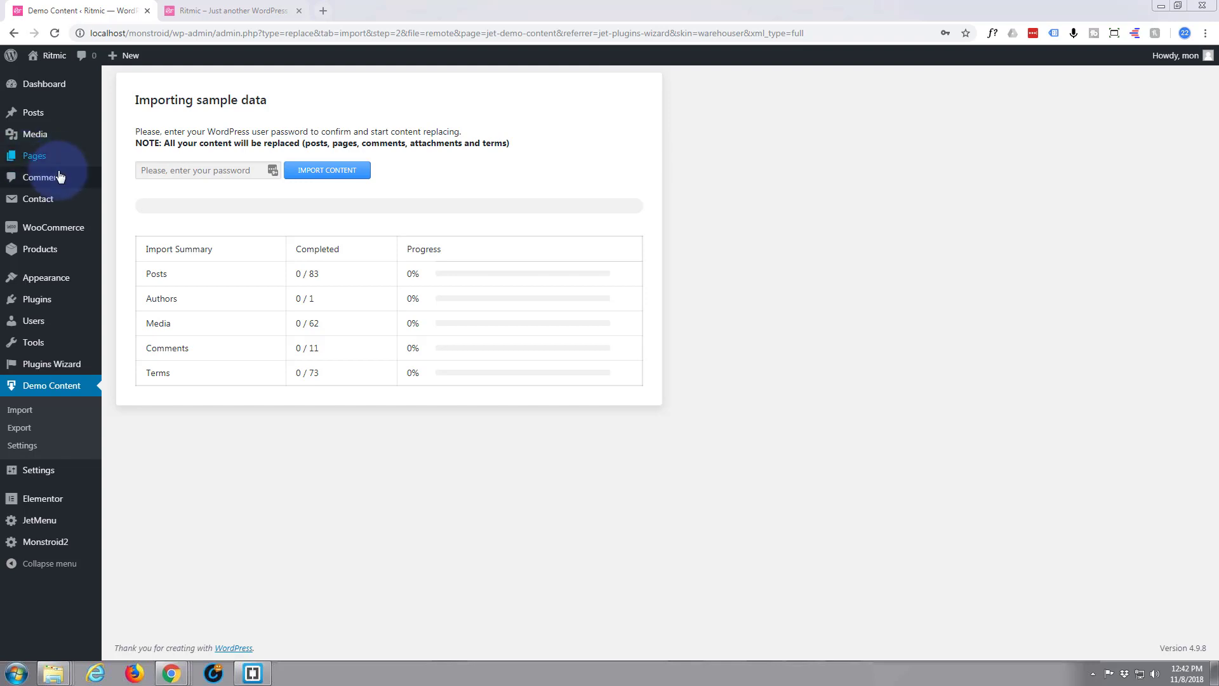
{"action": "left_click", "coordinate": [141, 170]}
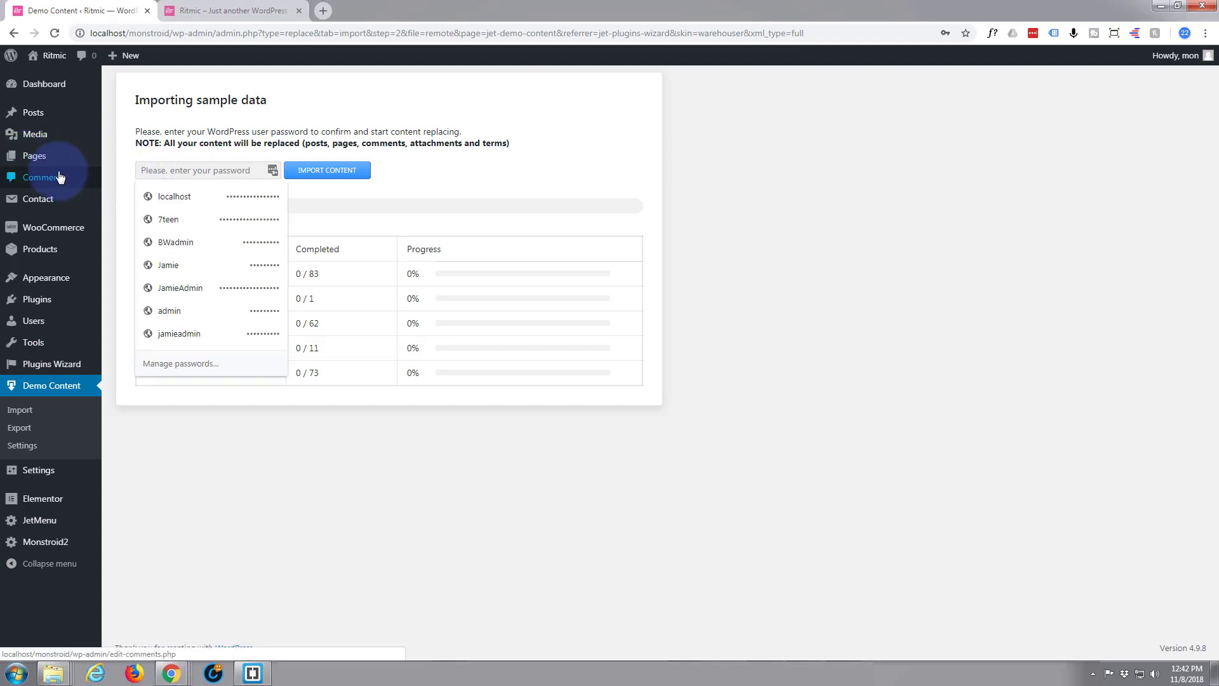
{"action": "key", "text": "ctrl+v"}
{"action": "left_click", "coordinate": [323, 171]}
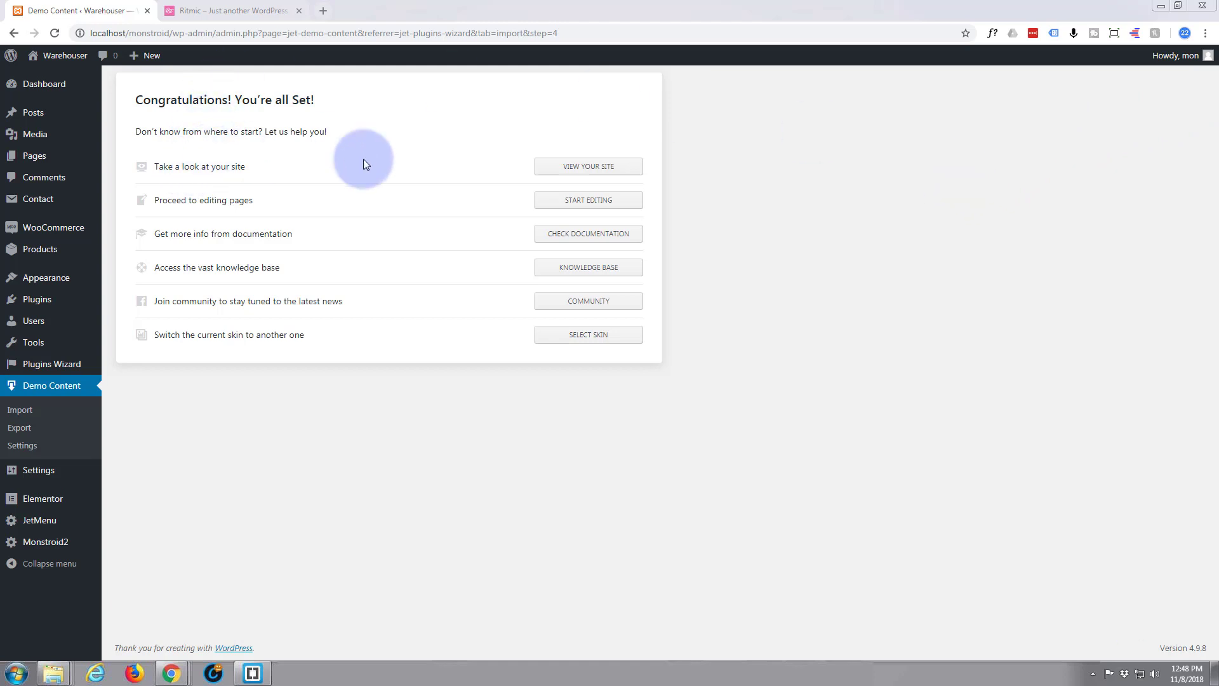
View the newly imported site and look over its home page from the banner down to the footer
{"action": "left_click", "coordinate": [570, 168]}
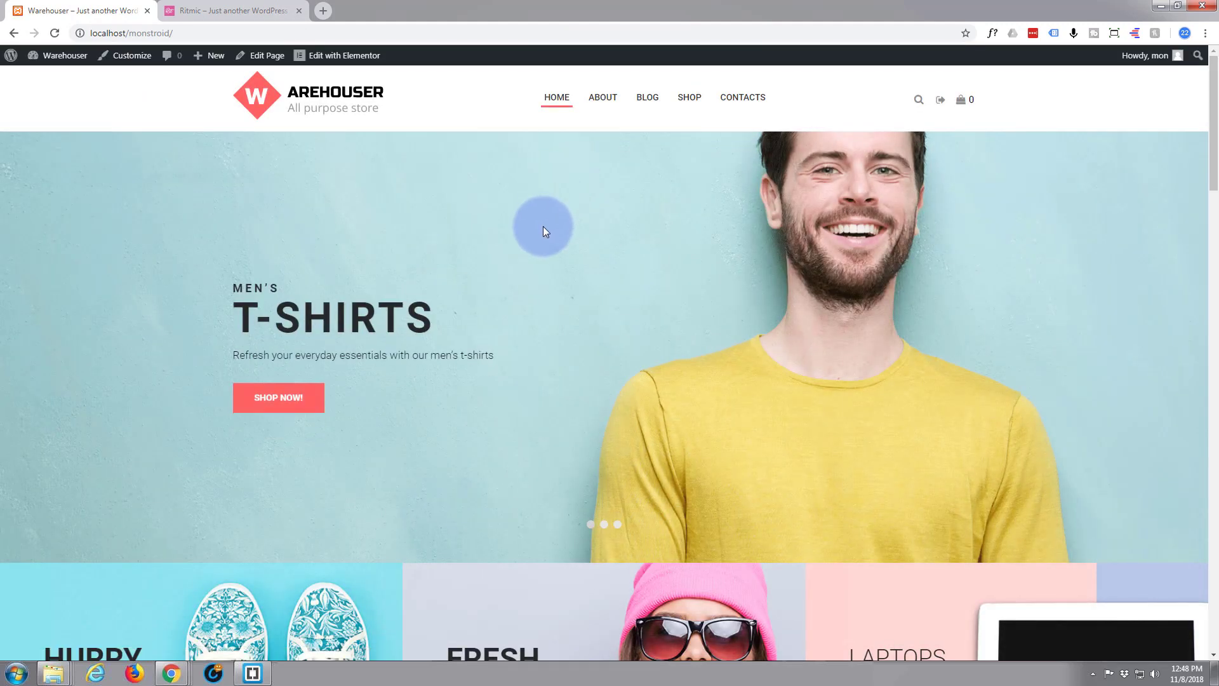
{"action": "scroll", "coordinate": [544, 223], "scroll_direction": "down", "scroll_amount": 10}
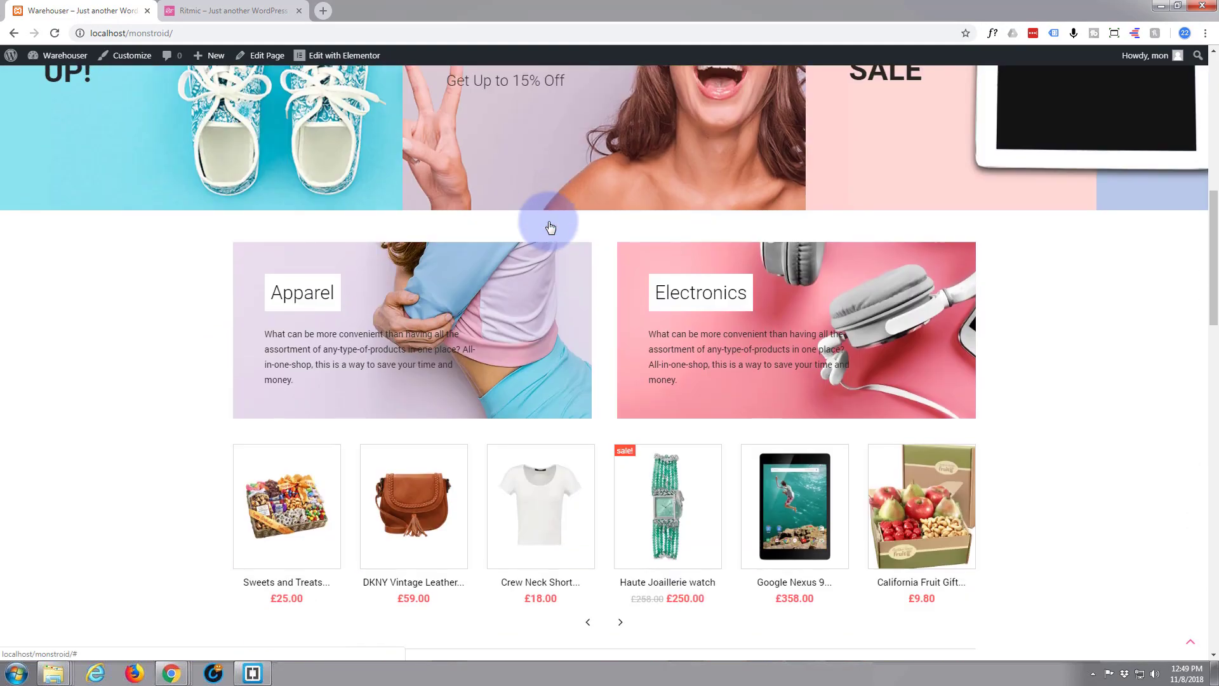
{"action": "scroll", "coordinate": [550, 227], "scroll_direction": "down", "scroll_amount": 10}
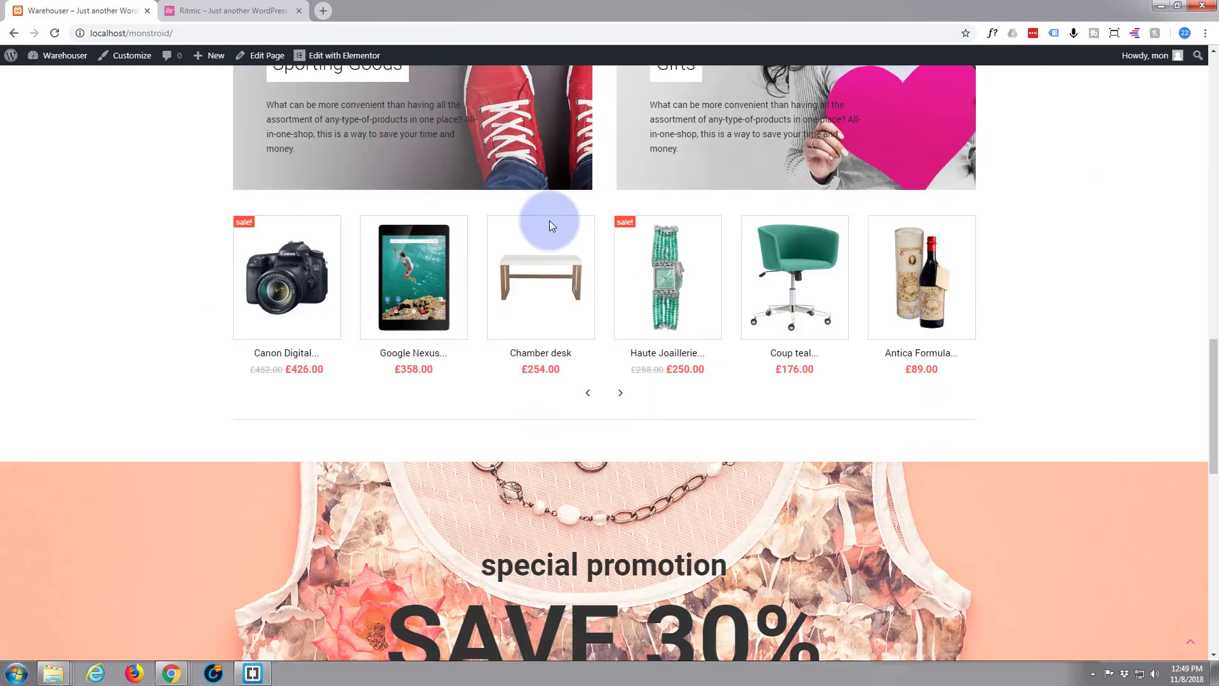
{"action": "scroll", "coordinate": [550, 219], "scroll_direction": "down", "scroll_amount": 10}
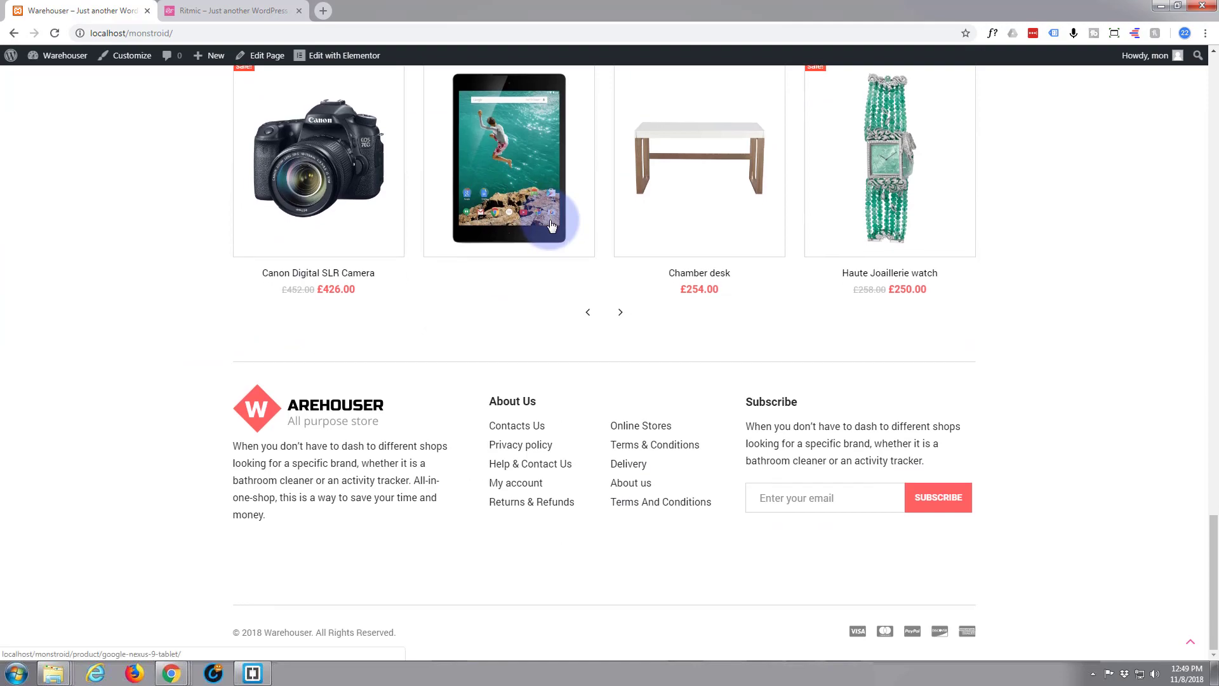
{"action": "scroll", "coordinate": [543, 241], "scroll_direction": "up", "scroll_amount": 8}
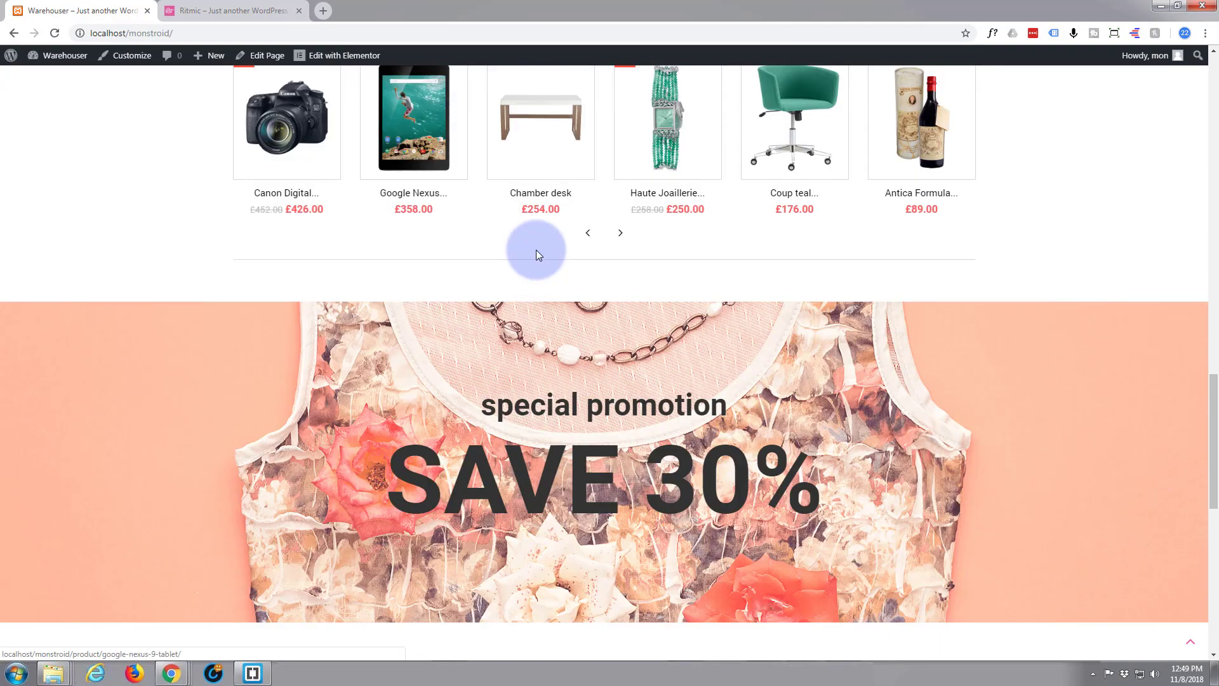
{"action": "scroll", "coordinate": [536, 254], "scroll_direction": "up", "scroll_amount": 10}
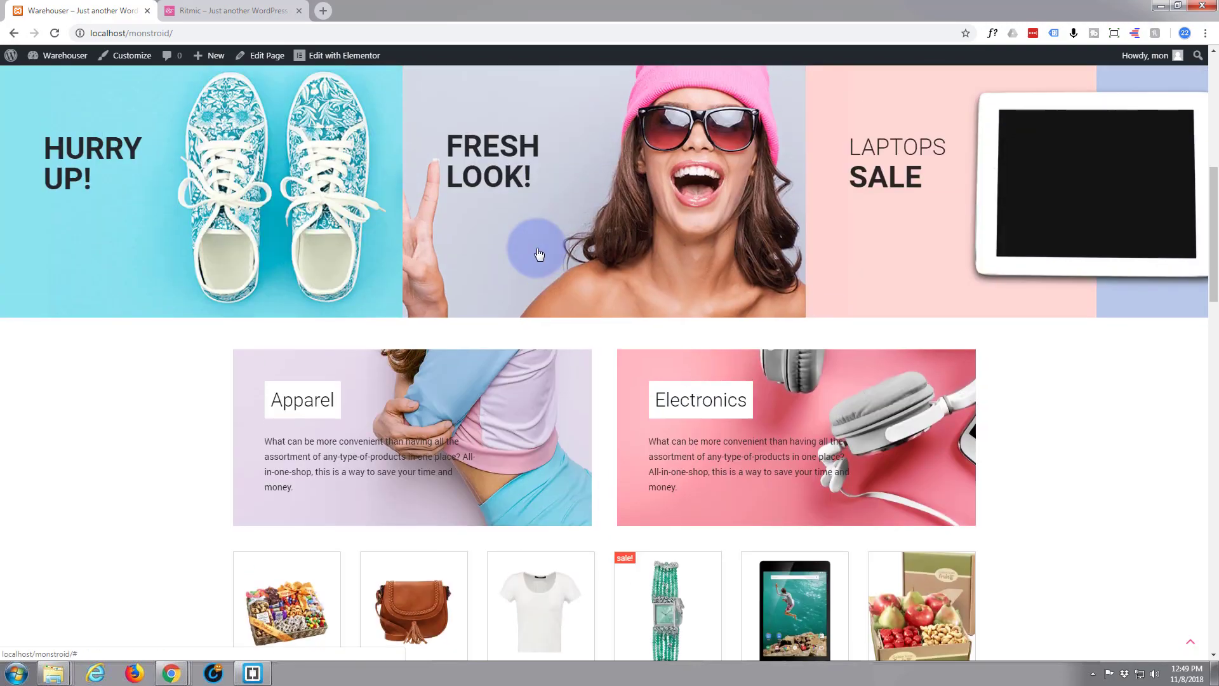
{"action": "scroll", "coordinate": [538, 253], "scroll_direction": "up", "scroll_amount": 8}
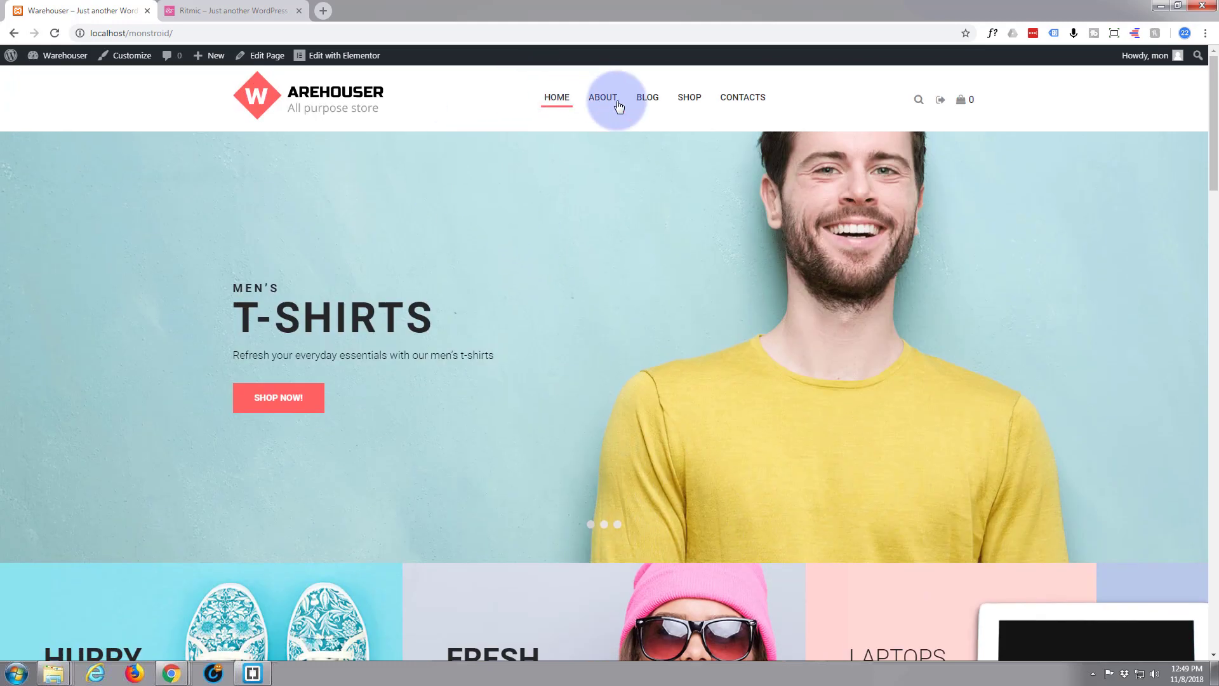
Examine the site's shop page with its product listings and filters, then return to the home page
{"action": "left_click", "coordinate": [689, 99]}
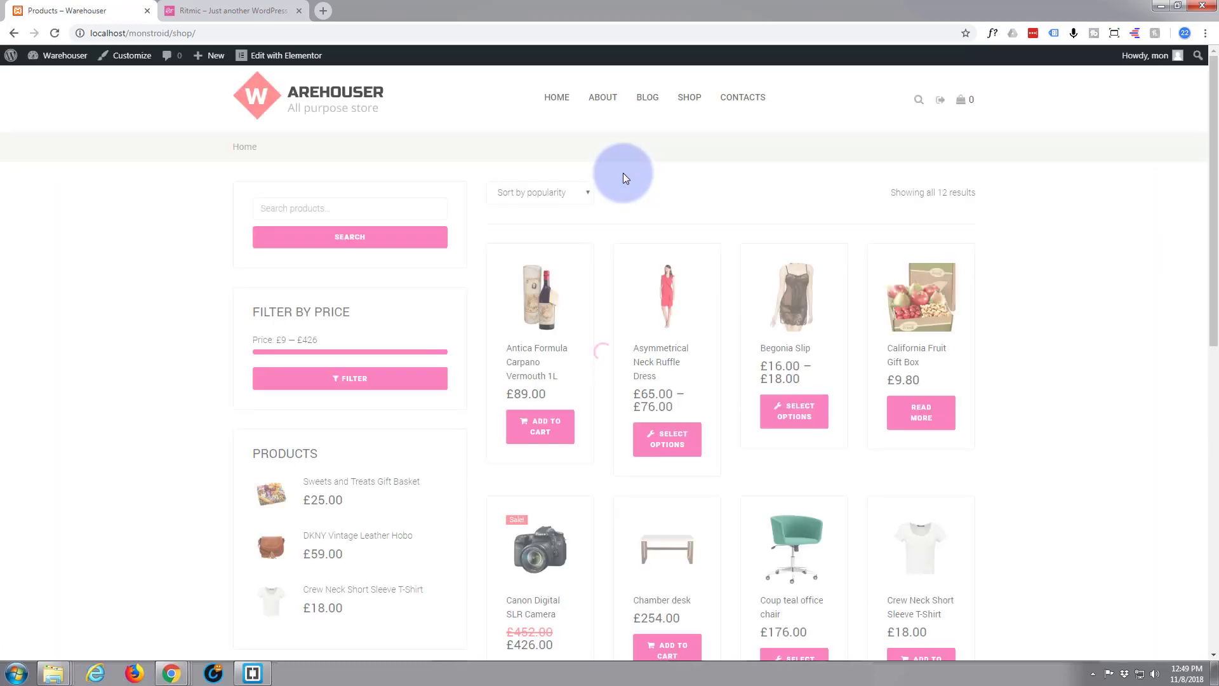
{"action": "scroll", "coordinate": [455, 273], "scroll_direction": "down", "scroll_amount": 3}
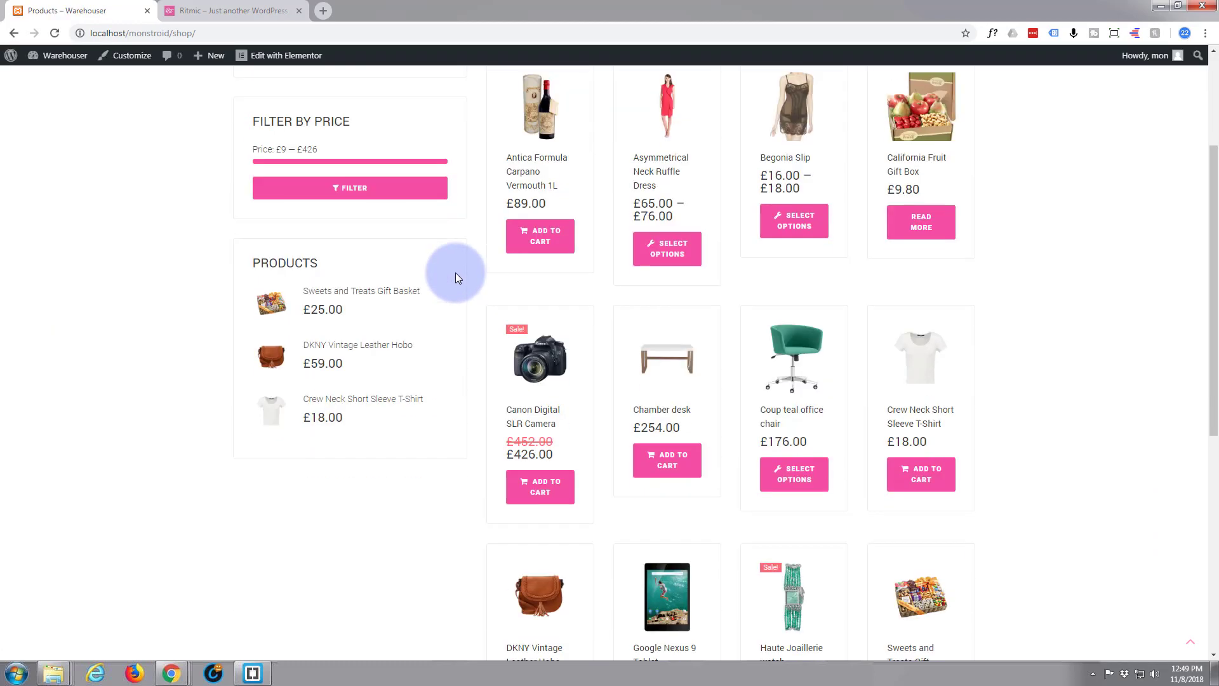
{"action": "scroll", "coordinate": [455, 273], "scroll_direction": "up", "scroll_amount": 2}
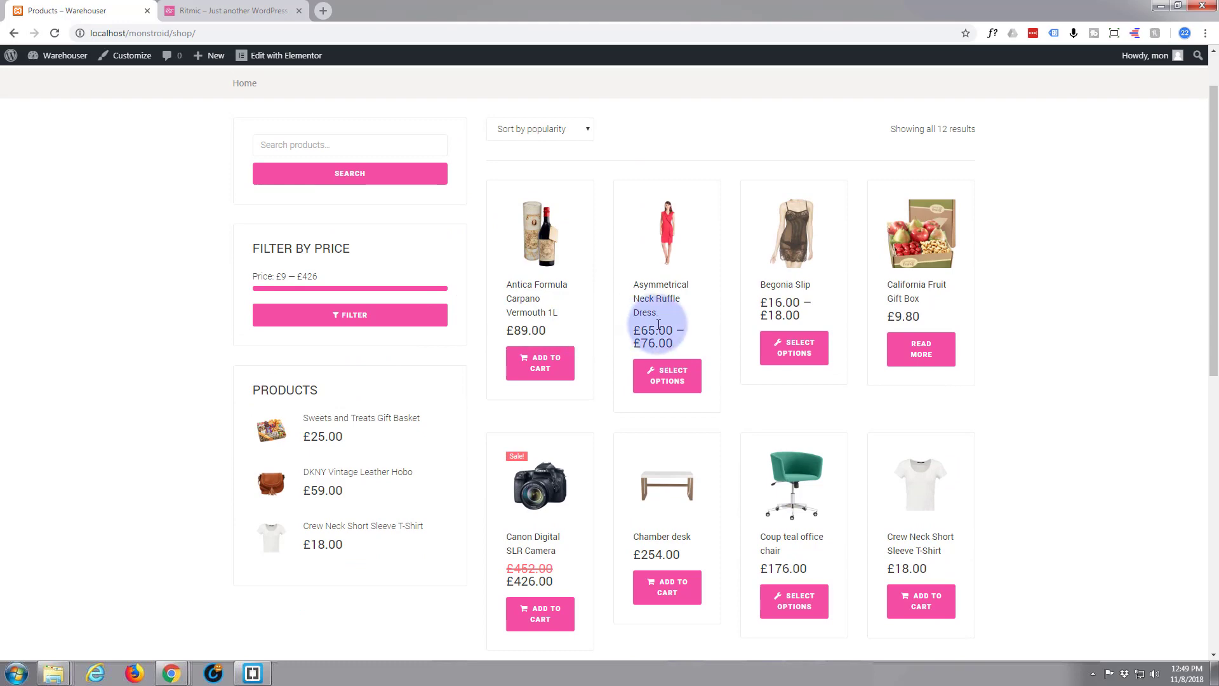
{"action": "scroll", "coordinate": [419, 276], "scroll_direction": "up", "scroll_amount": 1}
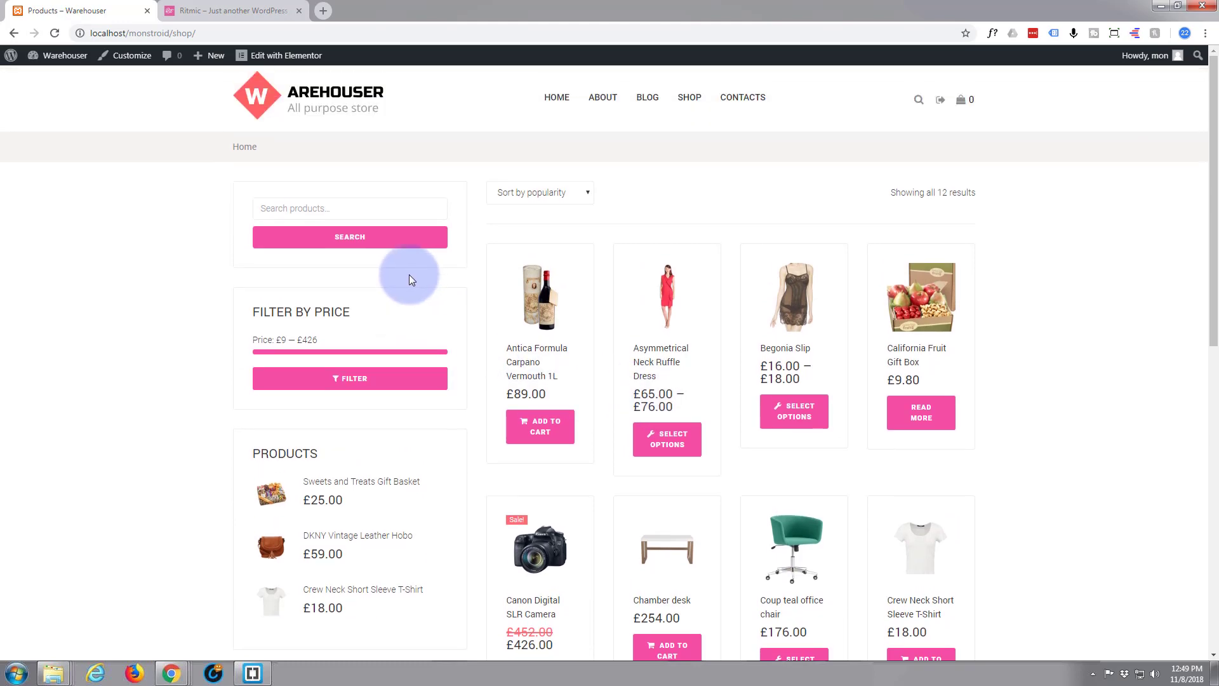
{"action": "scroll", "coordinate": [409, 276], "scroll_direction": "down", "scroll_amount": 8}
{"action": "scroll", "coordinate": [407, 276], "scroll_direction": "up", "scroll_amount": 2}
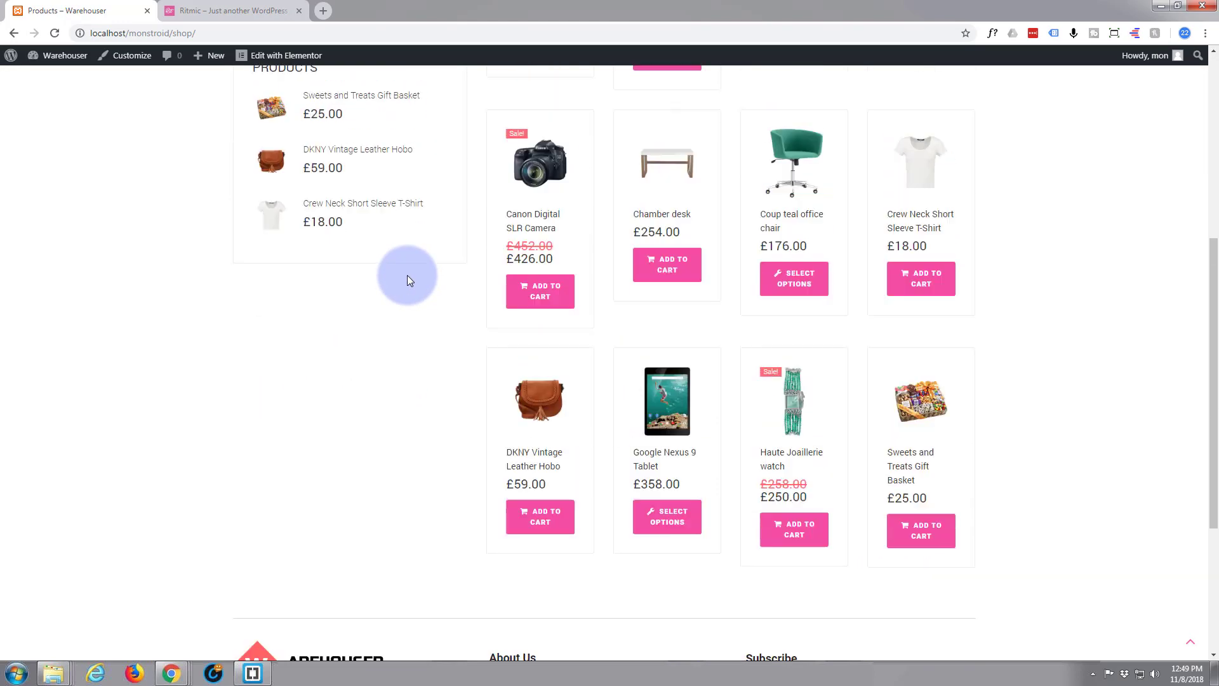
{"action": "scroll", "coordinate": [407, 275], "scroll_direction": "up", "scroll_amount": 6}
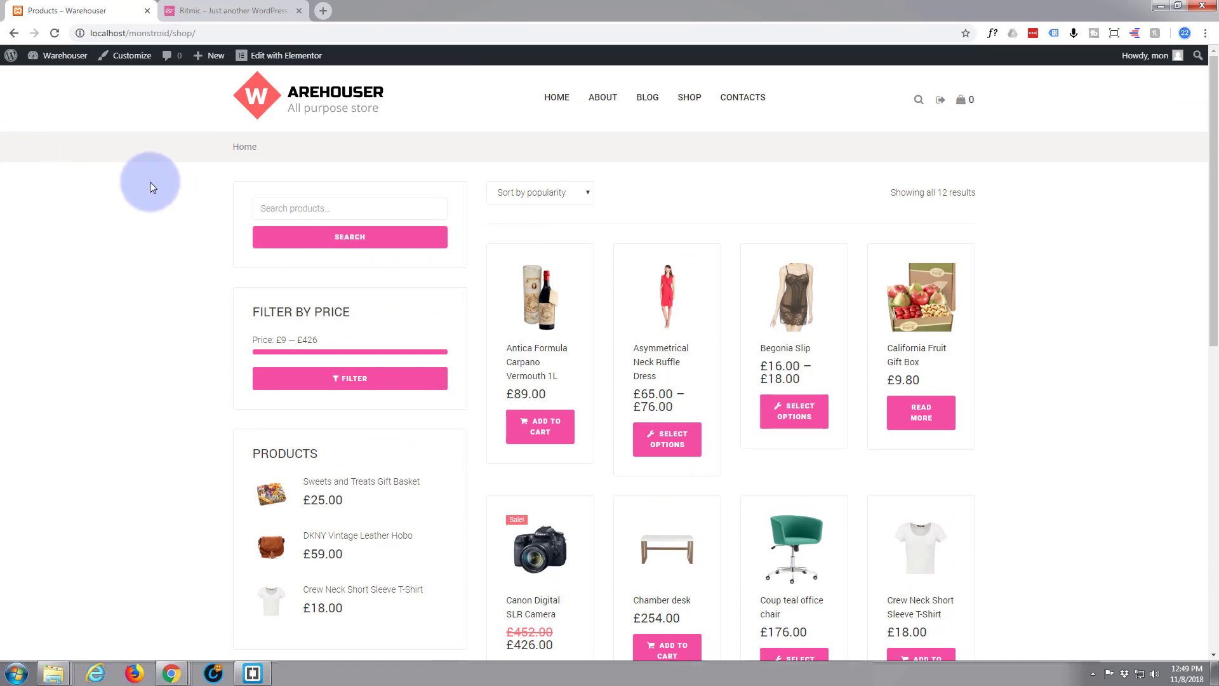
{"action": "left_click", "coordinate": [565, 102]}
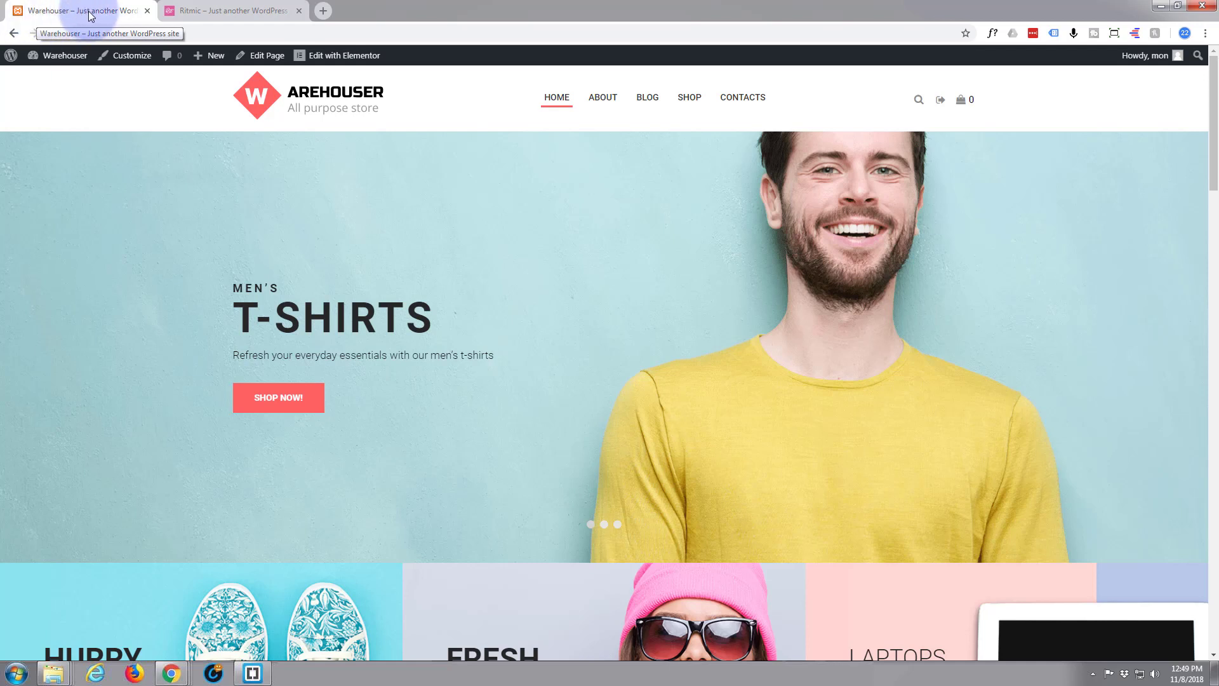
Open the Site Identity settings in the site customizer and change the site title to "Gearfest"
{"action": "left_click", "coordinate": [129, 62]}
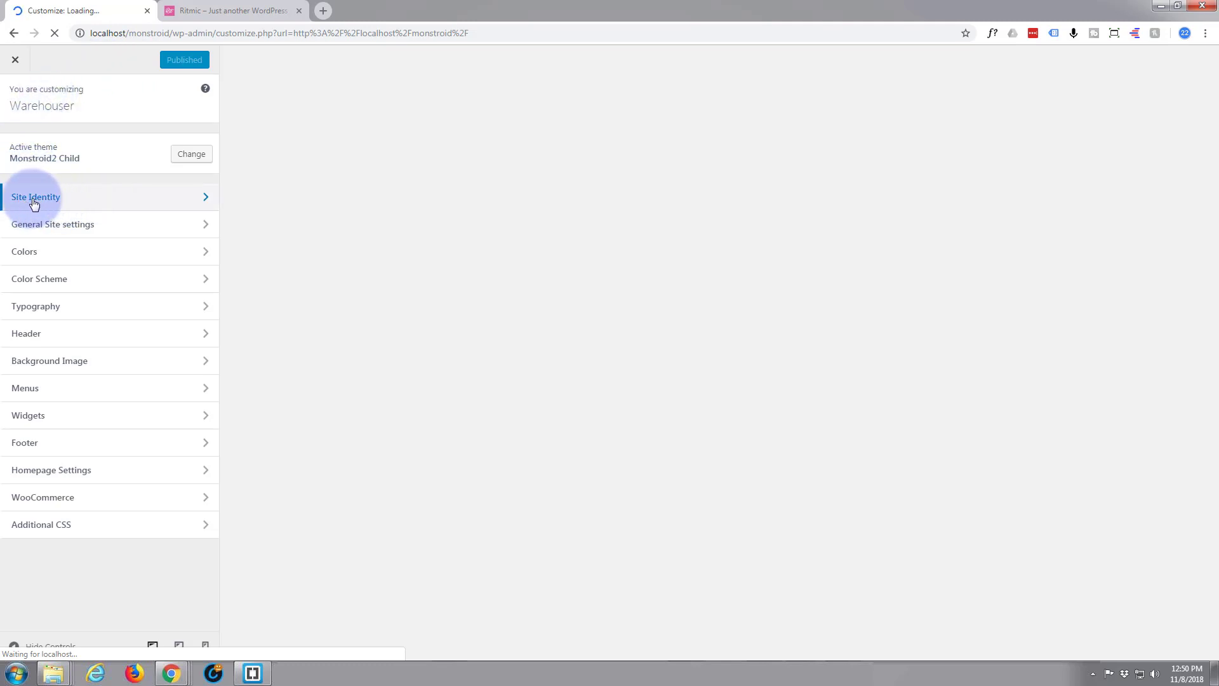
{"action": "left_click", "coordinate": [127, 200]}
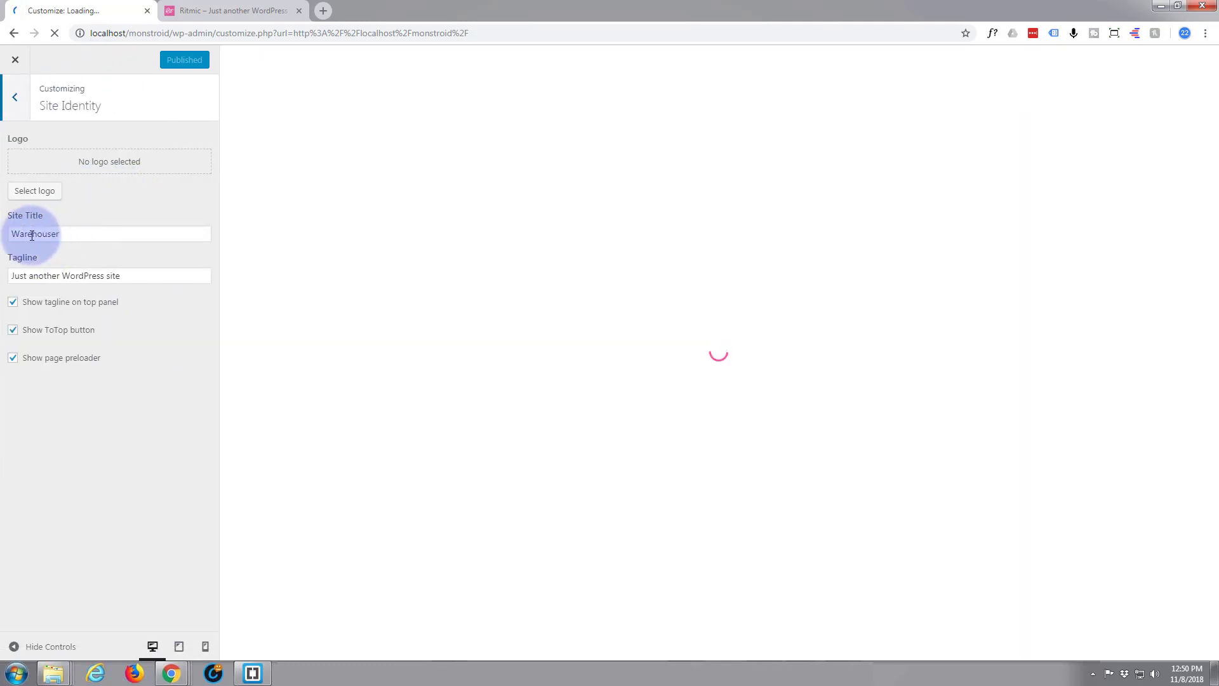
{"action": "double_click", "coordinate": [24, 235]}
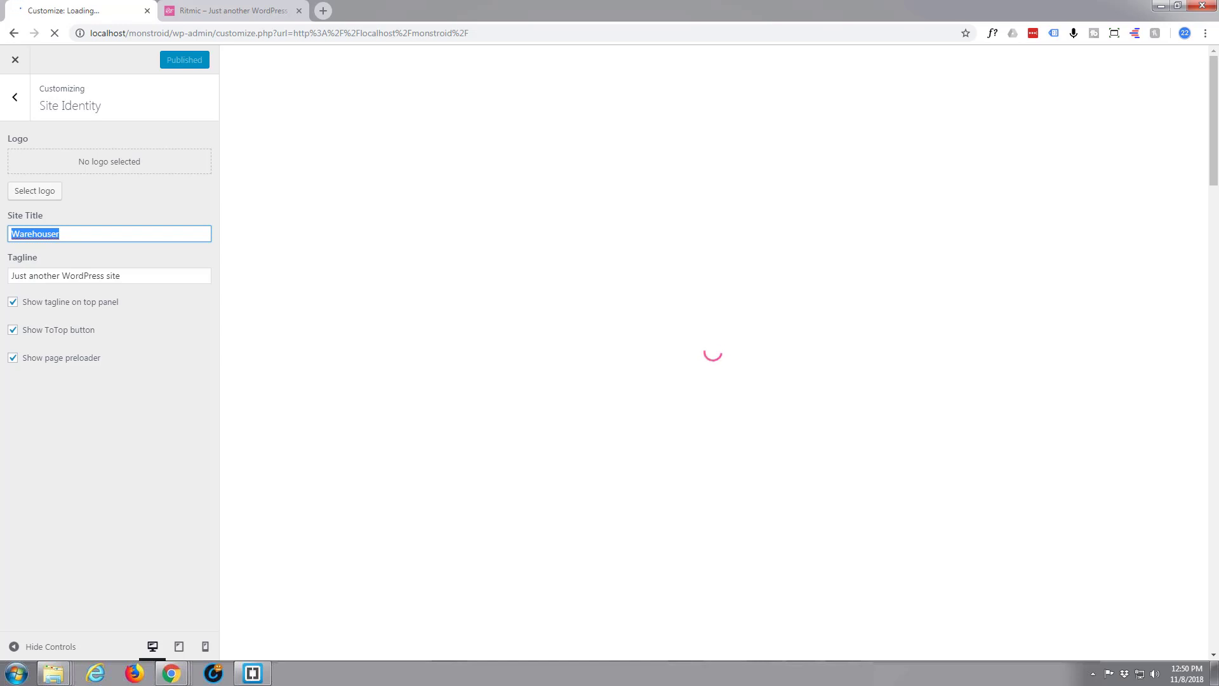
{"action": "type", "text": "Gearfest"}
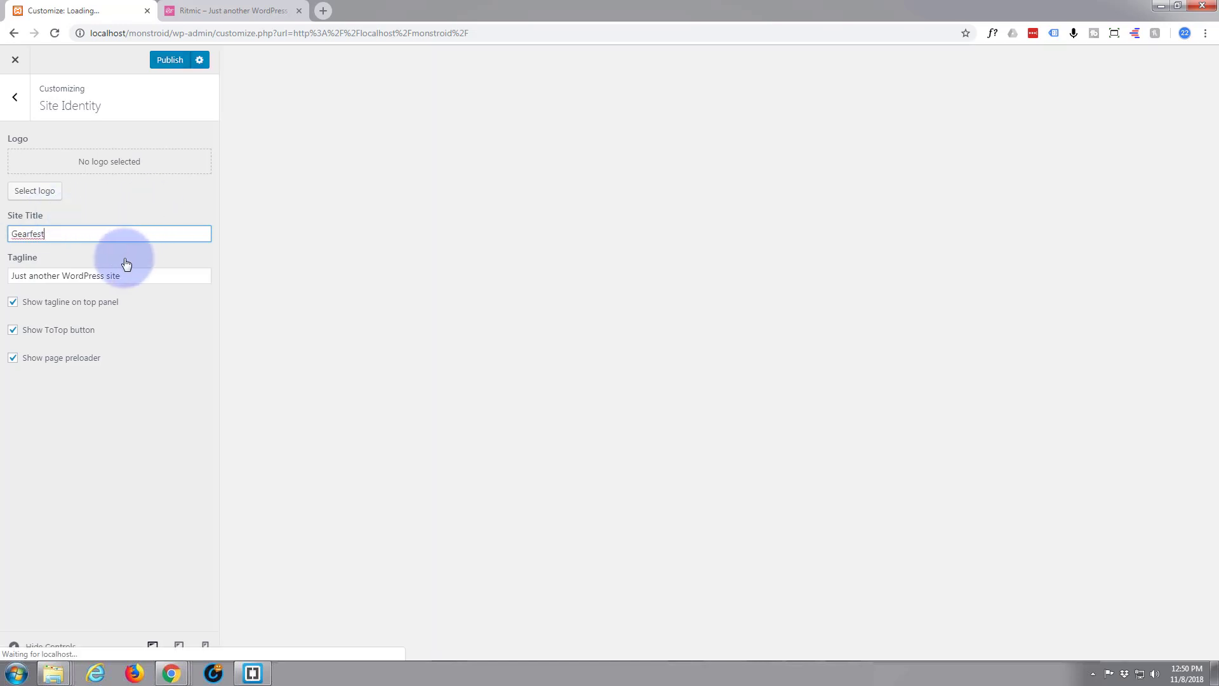
Set the site tagline to "Best Deals On All The Best Gear" and publish the site identity changes
{"action": "left_click_drag", "start_coordinate": [120, 275], "coordinate": [2, 280]}
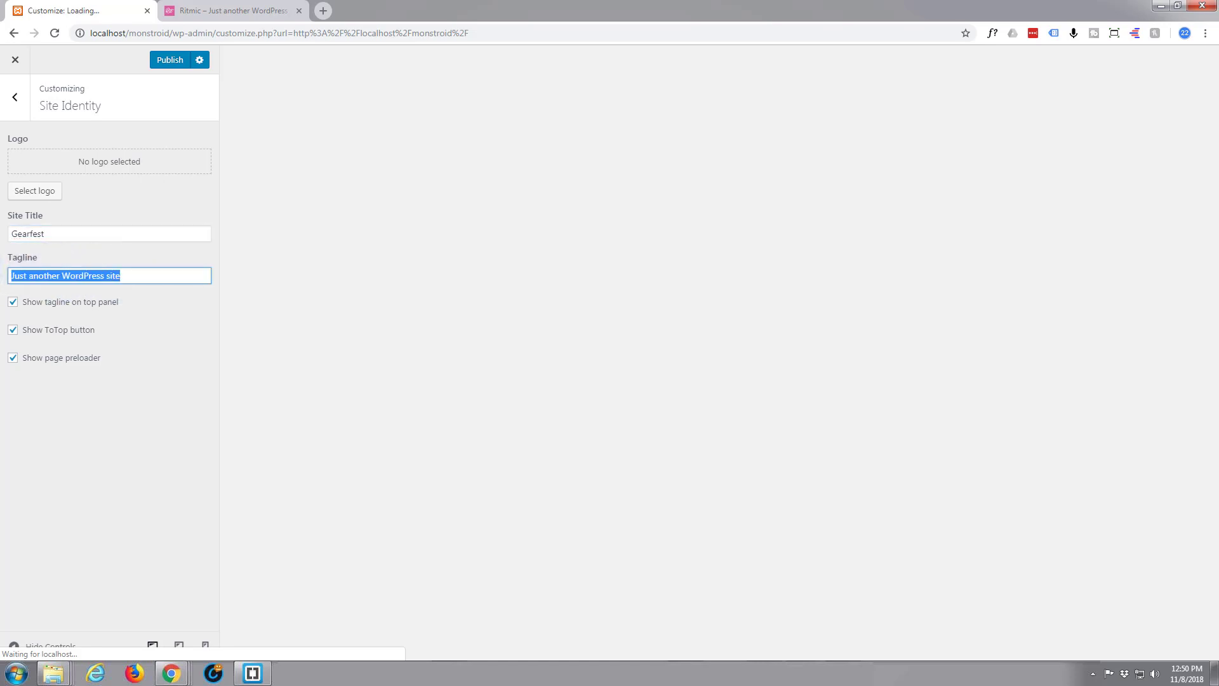
{"action": "type", "text": "All"}
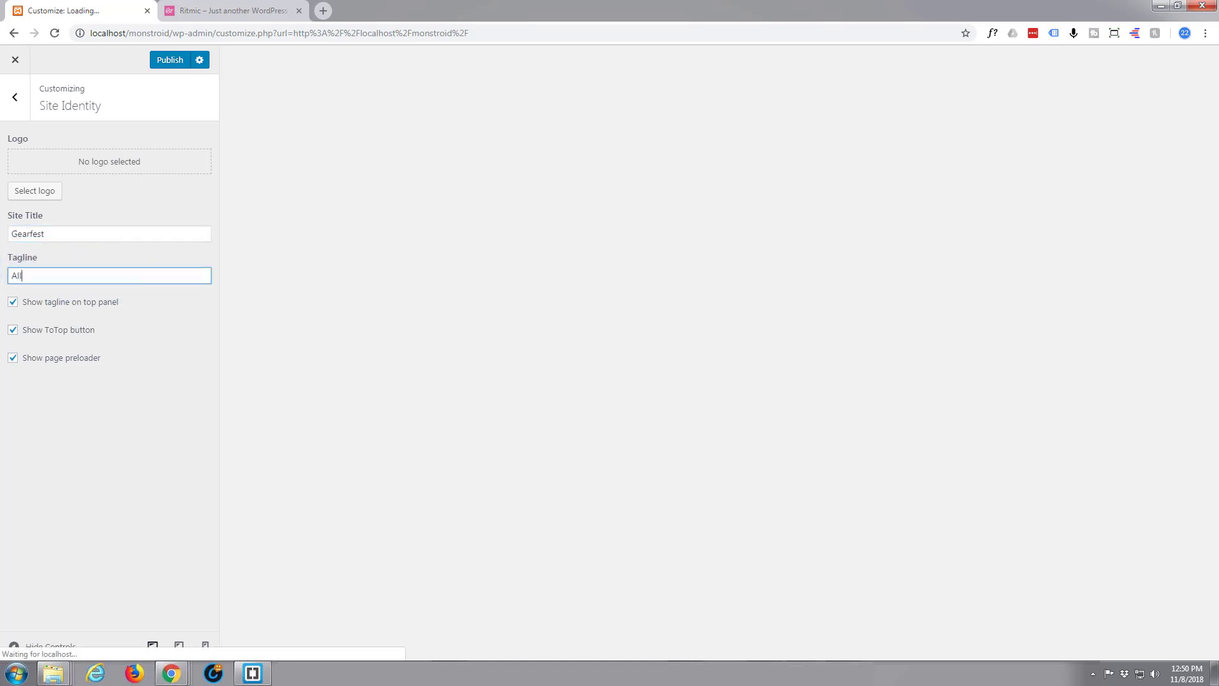
{"action": "type", "text": " The B"}
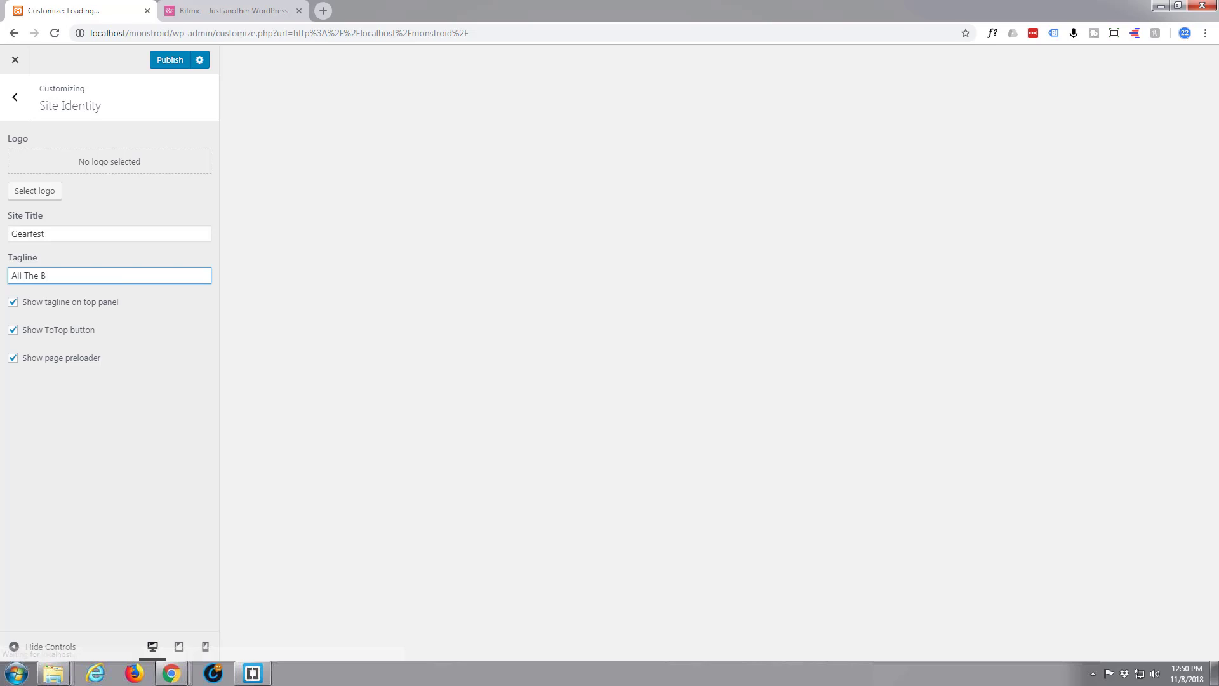
{"action": "type", "text": "est Gear"}
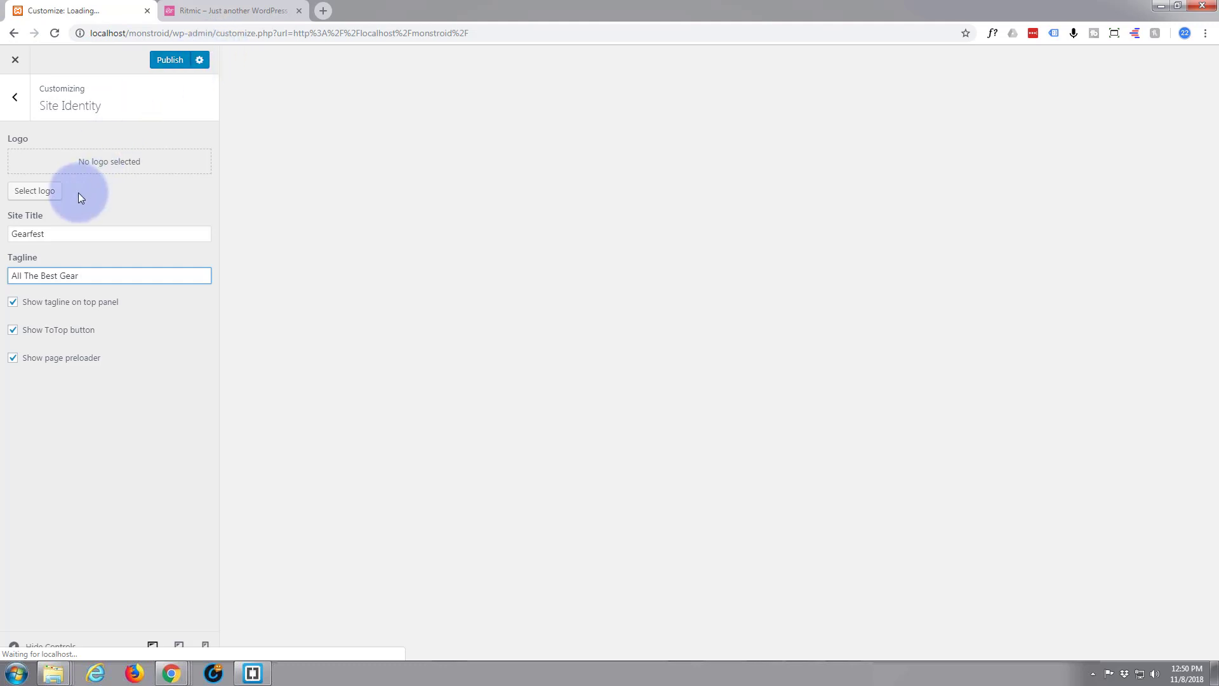
{"action": "left_click", "coordinate": [12, 276]}
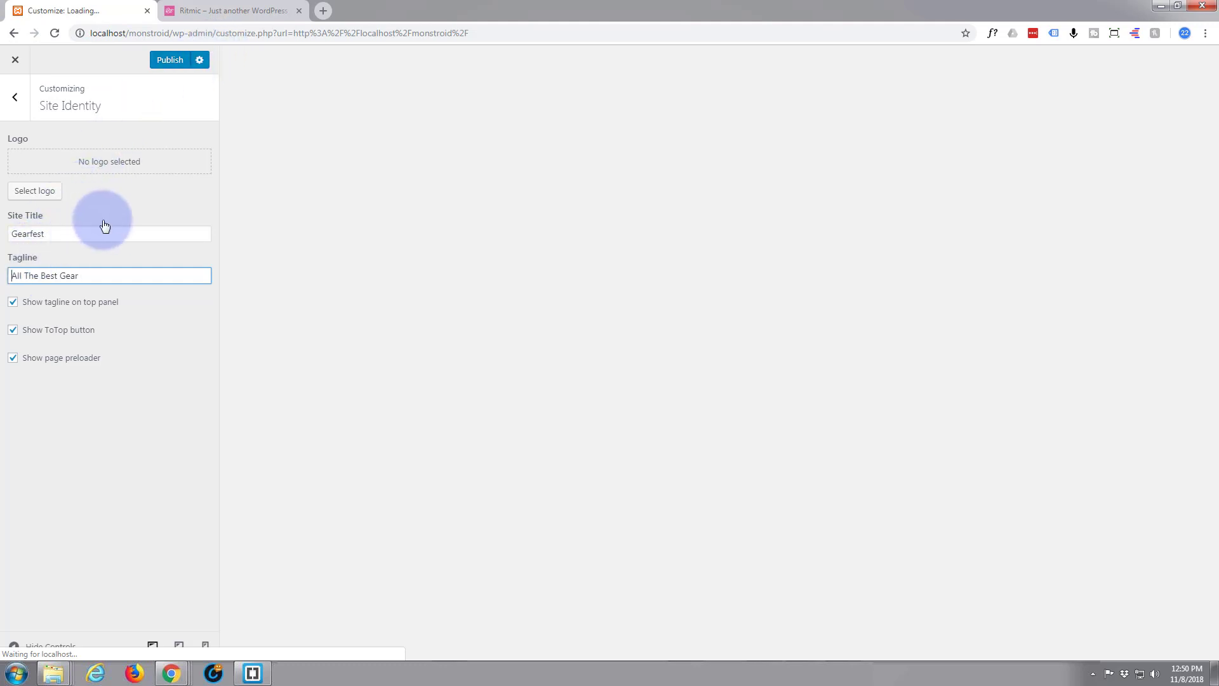
{"action": "type", "text": "Best Dea"}
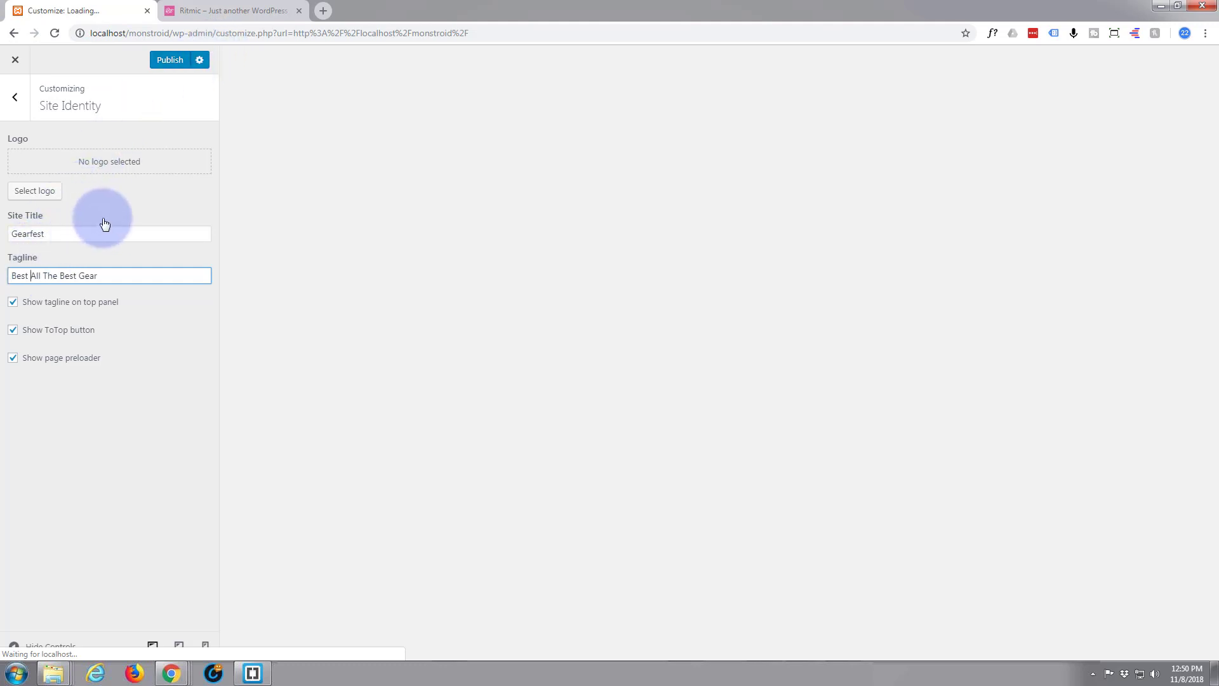
{"action": "type", "text": "ls On"}
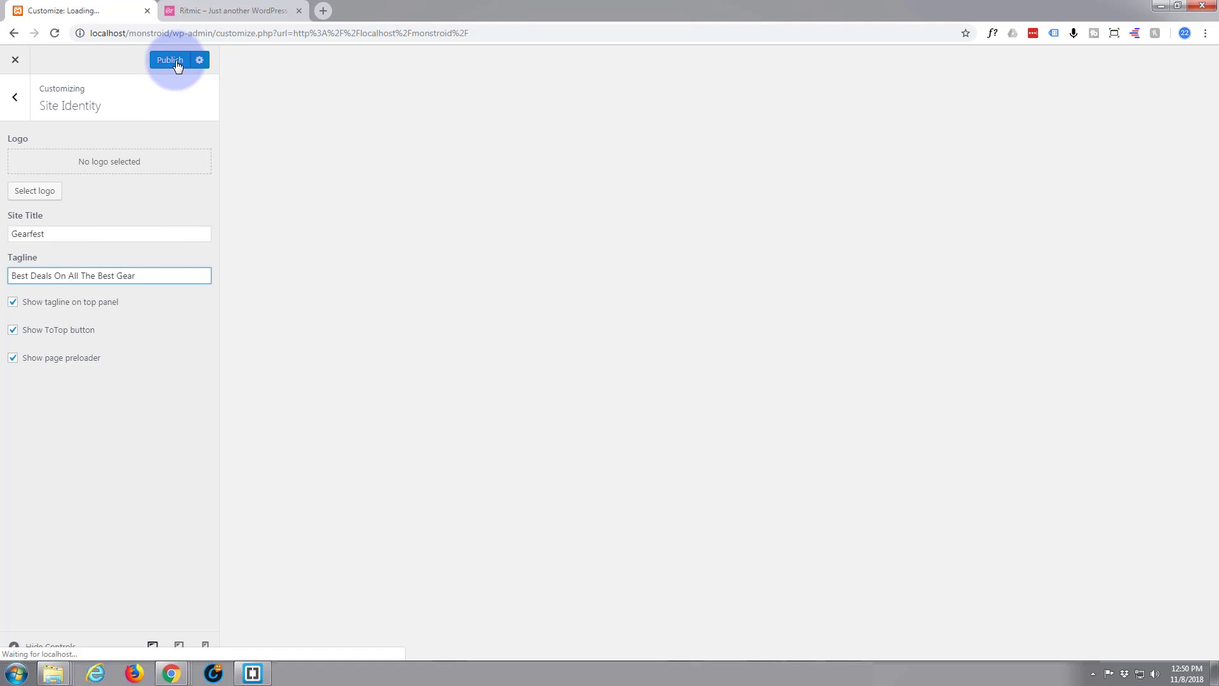
{"action": "left_click", "coordinate": [445, 132]}
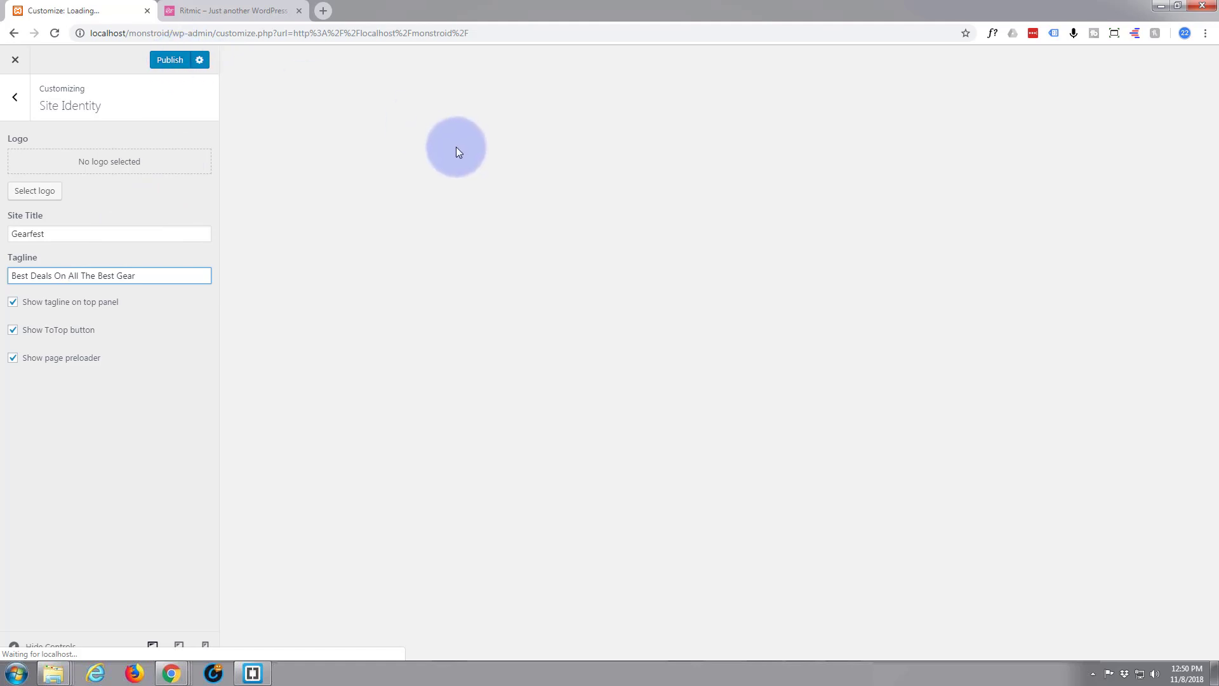
{"action": "left_click", "coordinate": [167, 60]}
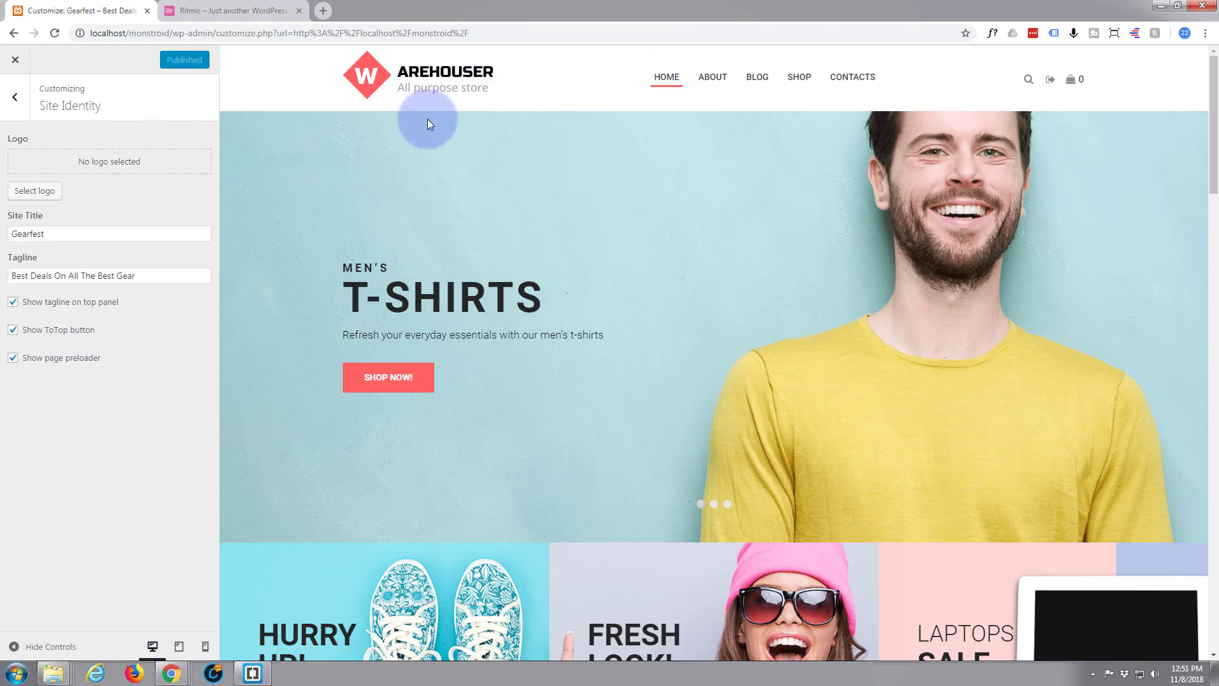
Upload logo80.jpg as the site logo, skip cropping, and publish the site identity change
{"action": "left_click", "coordinate": [22, 192]}
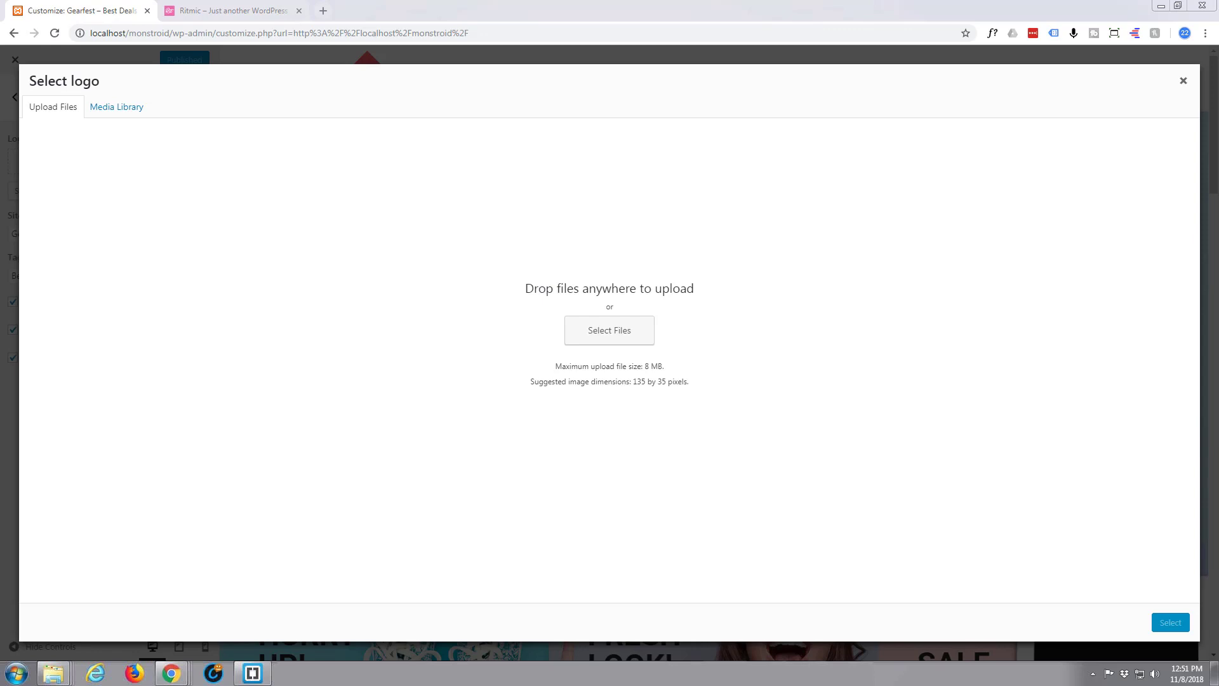
{"action": "left_click_drag", "start_coordinate": [527, 262], "coordinate": [548, 276]}
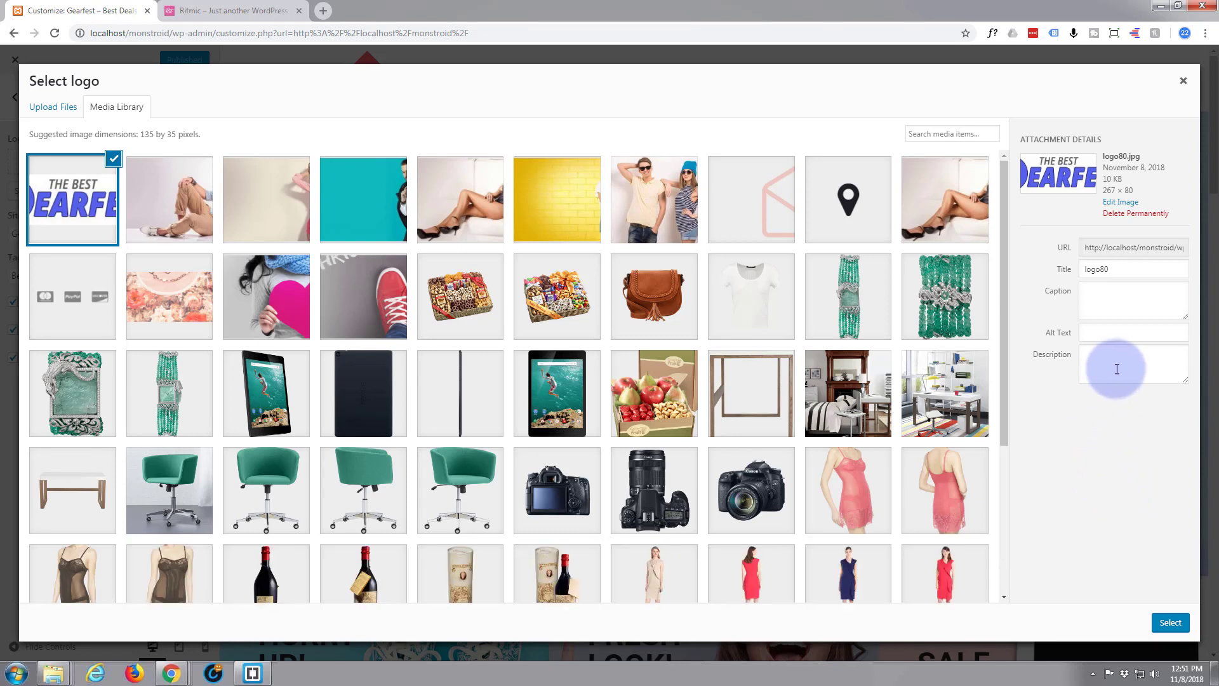
{"action": "left_click", "coordinate": [1102, 332]}
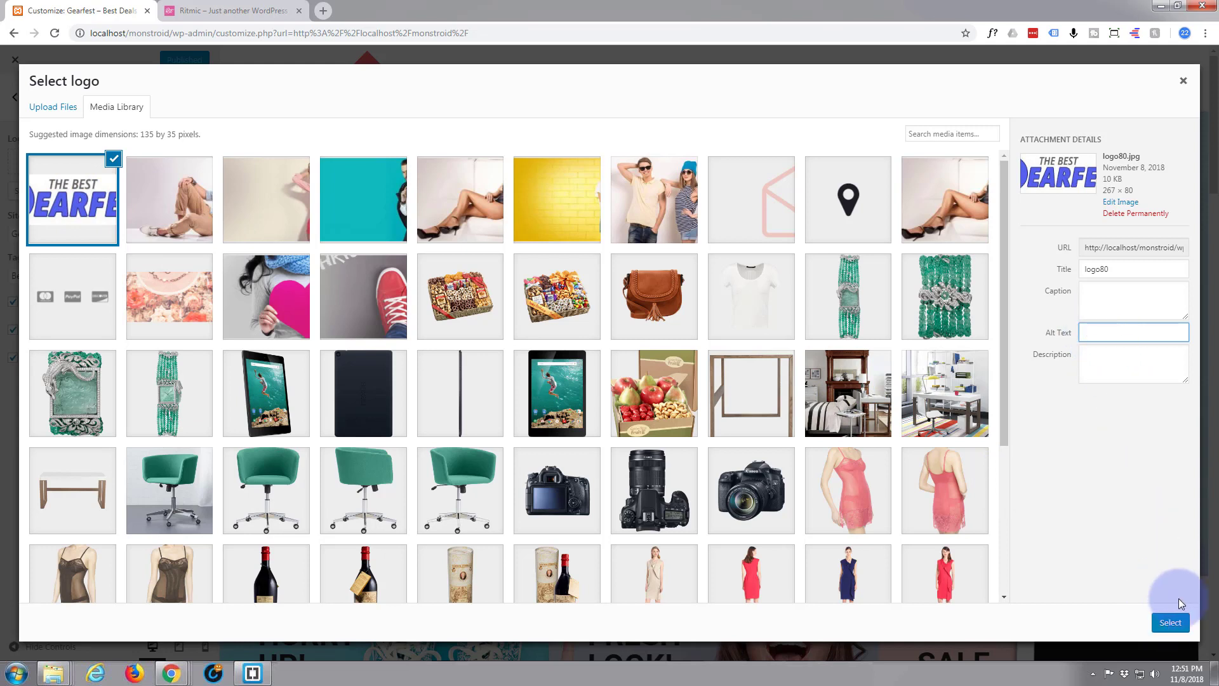
{"action": "left_click", "coordinate": [1168, 625]}
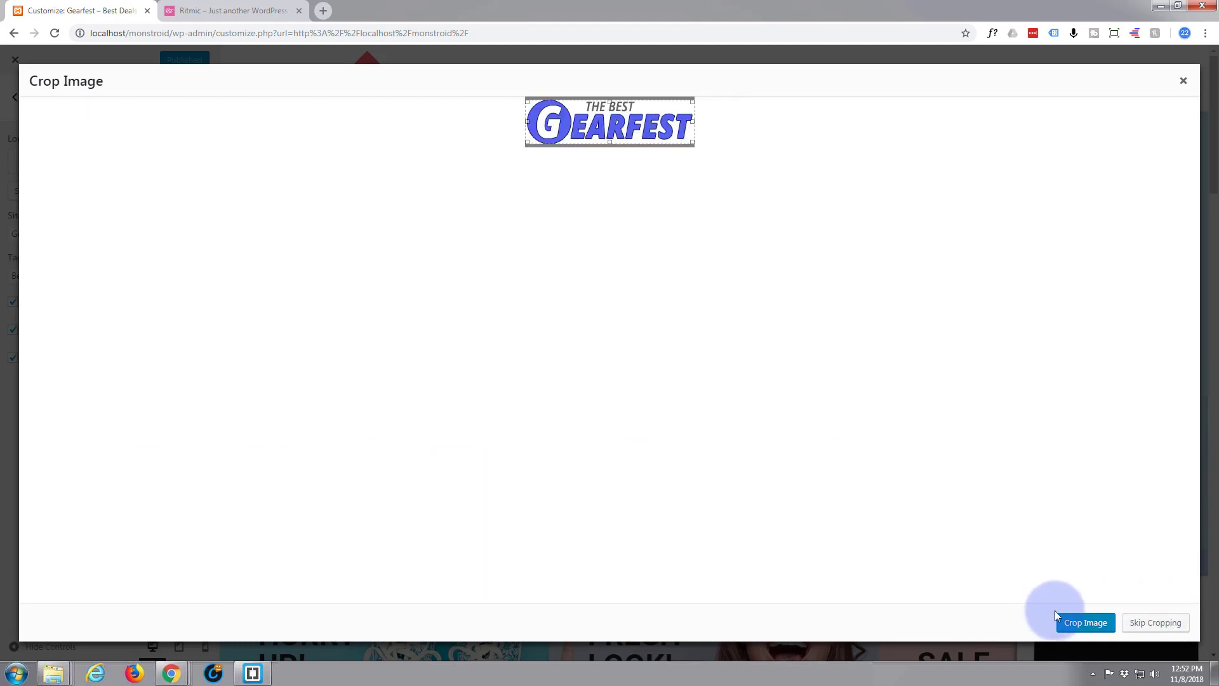
{"action": "left_click", "coordinate": [1155, 622]}
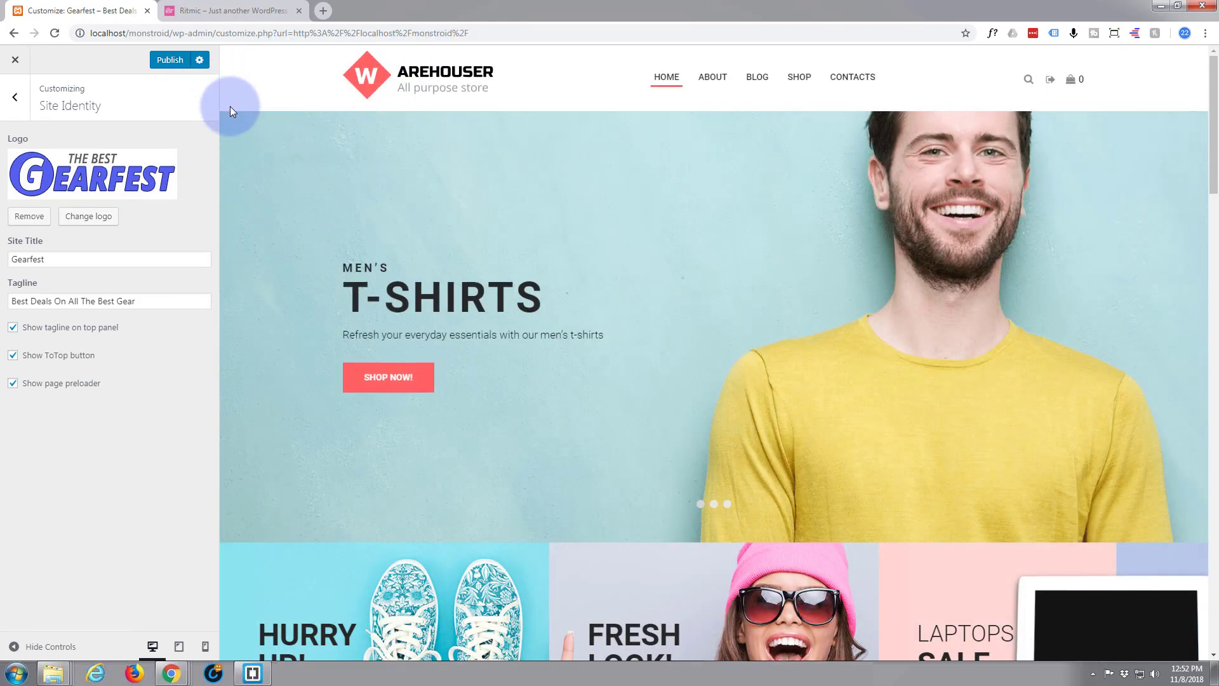
{"action": "left_click", "coordinate": [168, 61]}
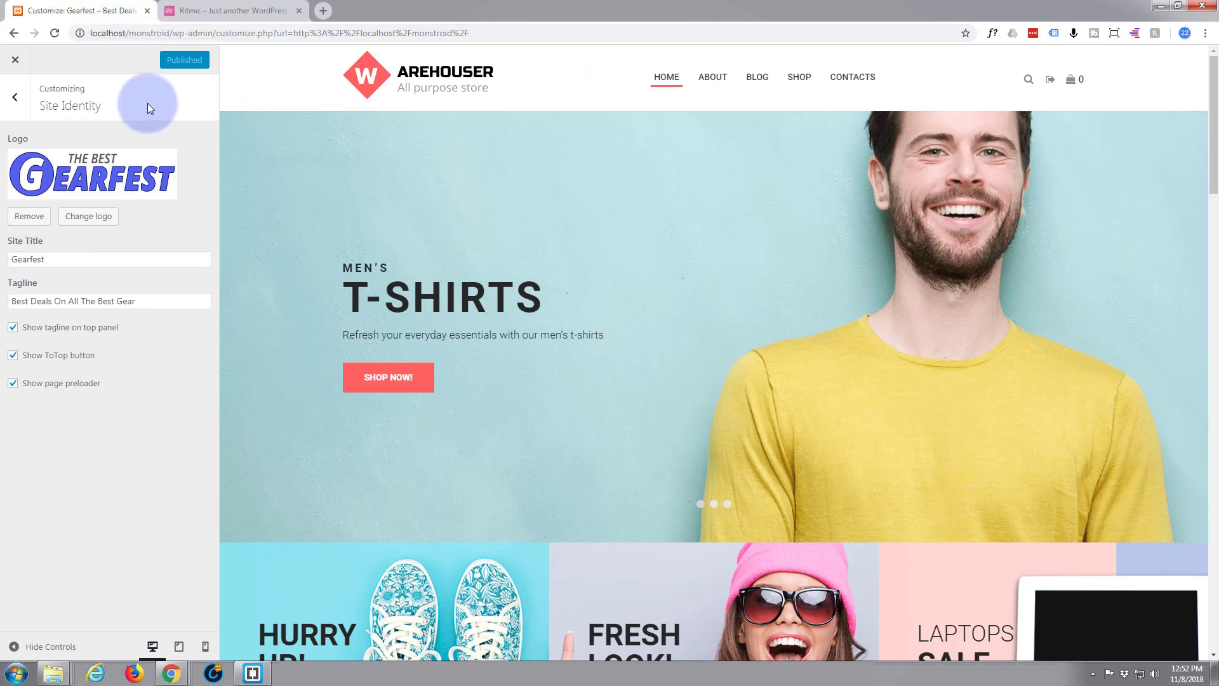
Leave the customizer, look over the old Ritmic home page for comparison, and close that page
{"action": "left_click", "coordinate": [16, 64]}
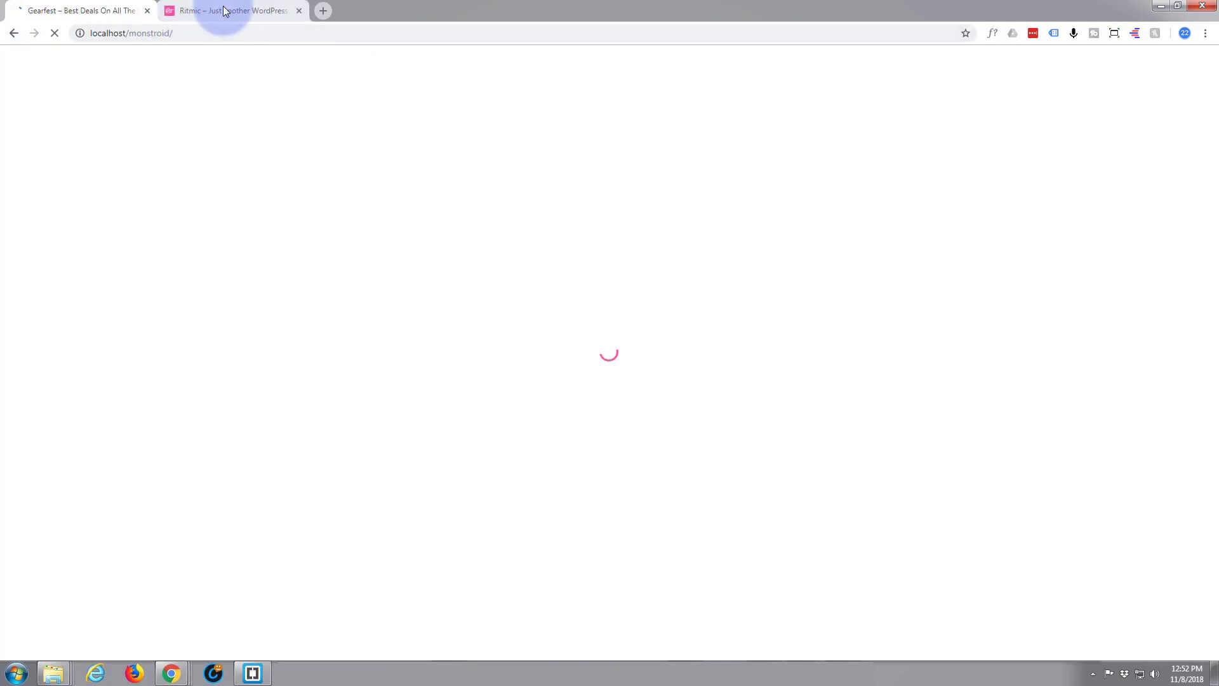
{"action": "left_click", "coordinate": [227, 10]}
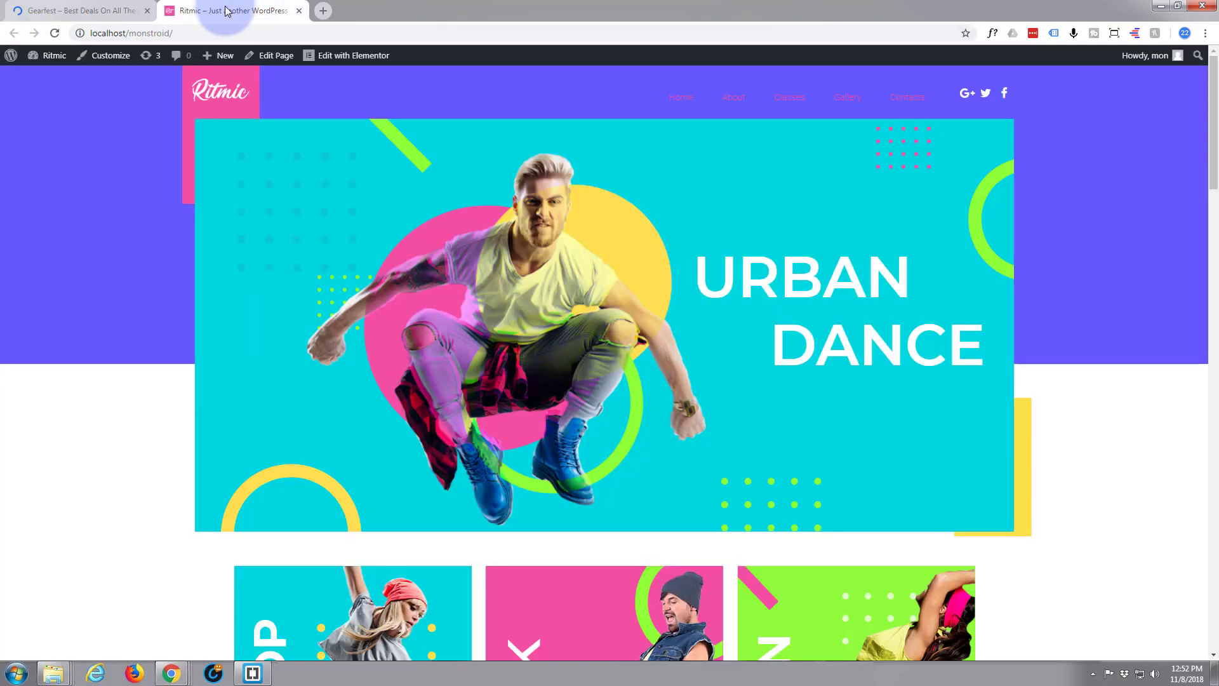
{"action": "left_click", "coordinate": [301, 266]}
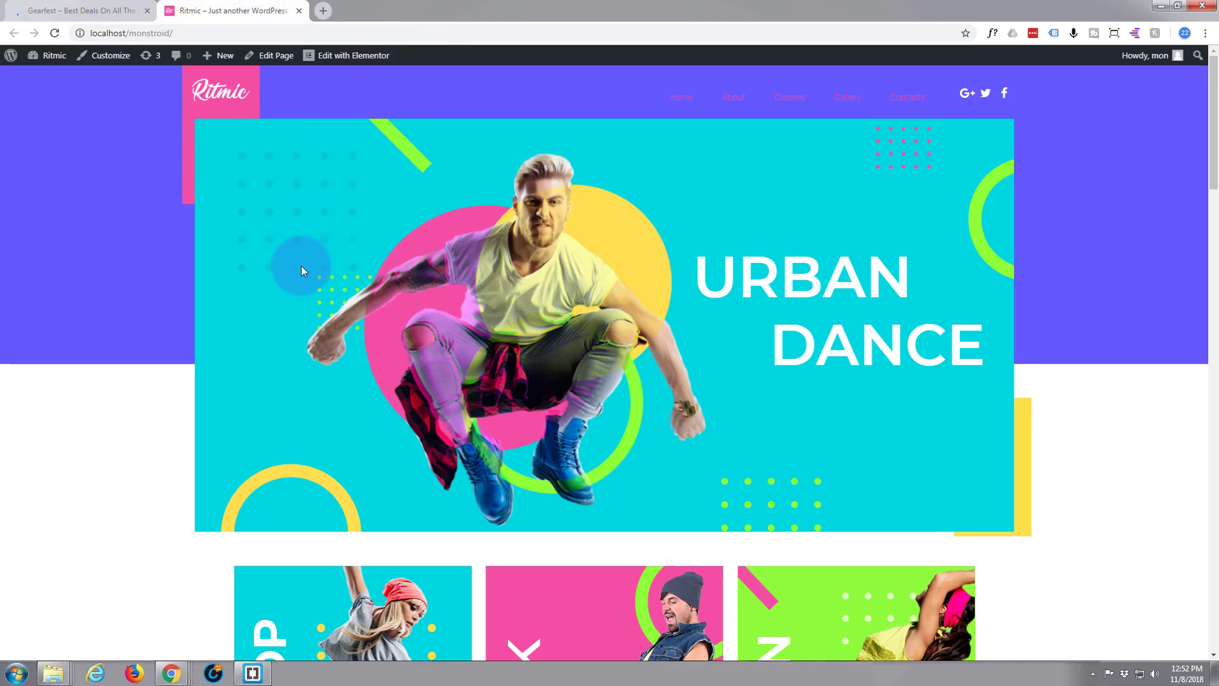
{"action": "scroll", "coordinate": [301, 264], "scroll_direction": "down", "scroll_amount": 6}
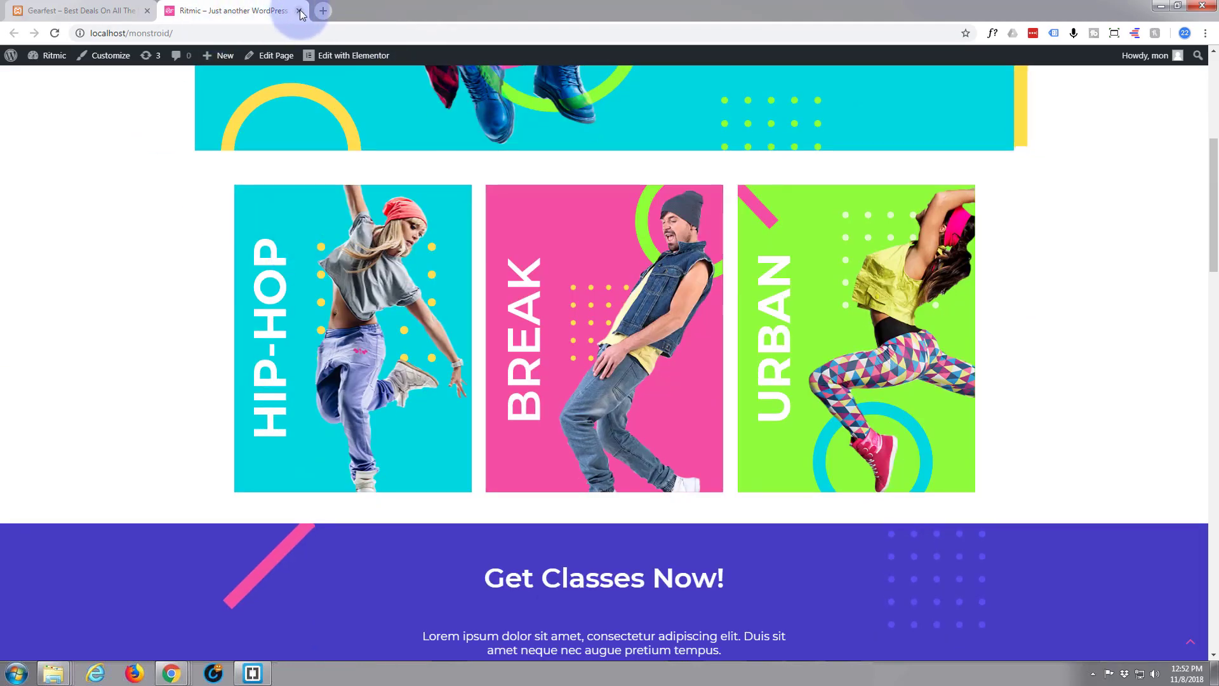
{"action": "left_click", "coordinate": [300, 11]}
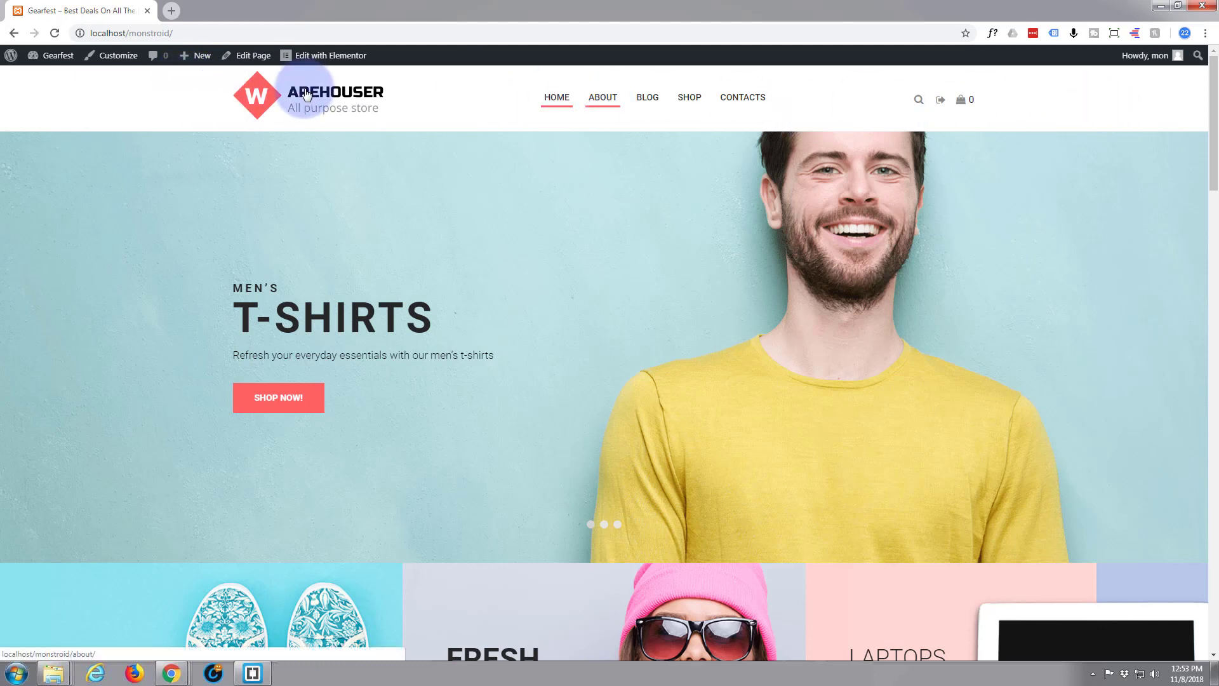
Open the site's Header template in Elementor and open the Site Logo widget for editing
{"action": "mouse_move", "coordinate": [316, 57]}
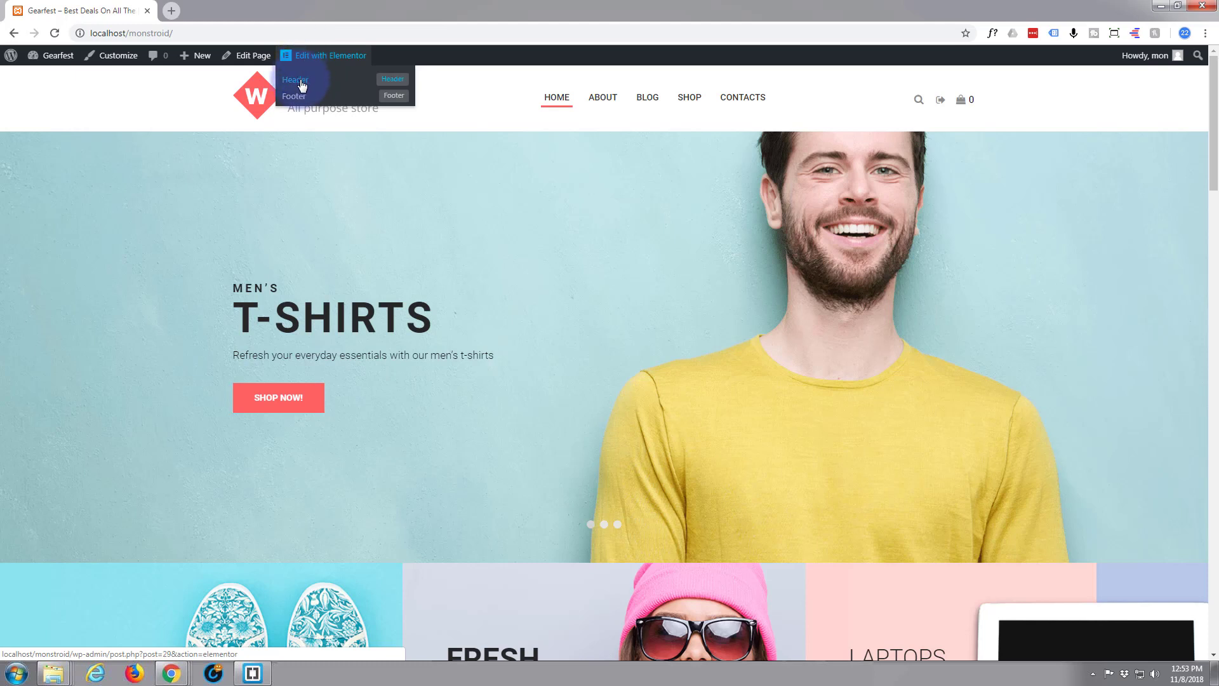
{"action": "left_click", "coordinate": [402, 84]}
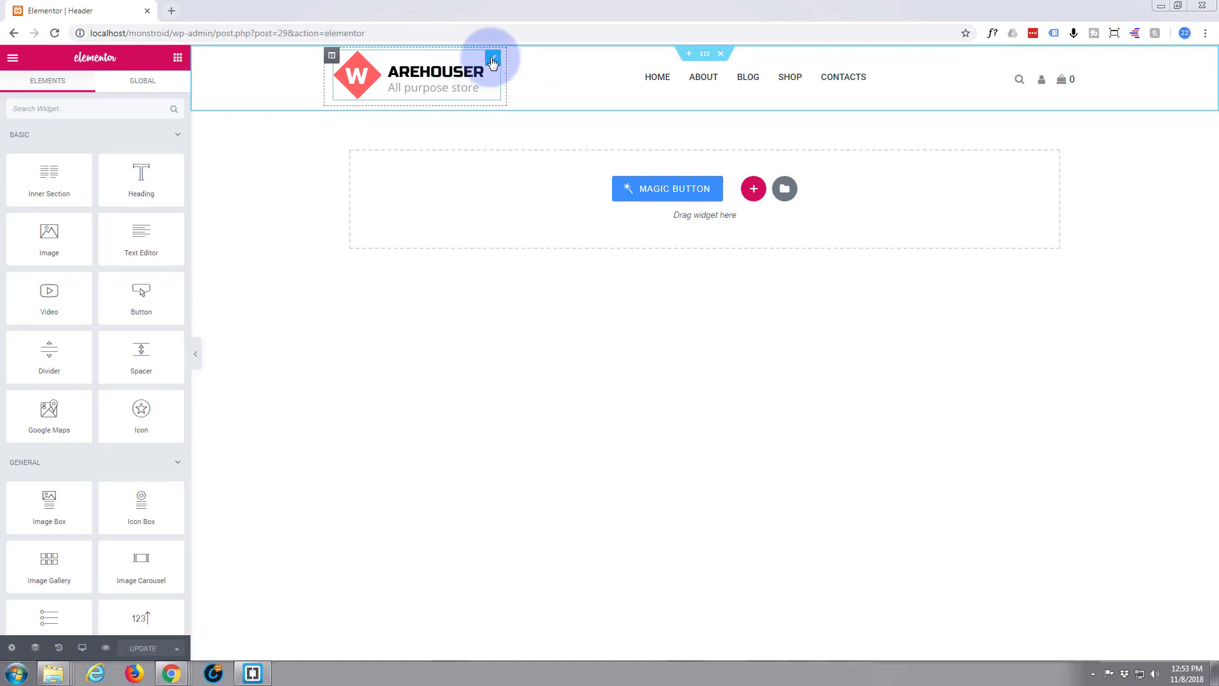
{"action": "left_click", "coordinate": [494, 60]}
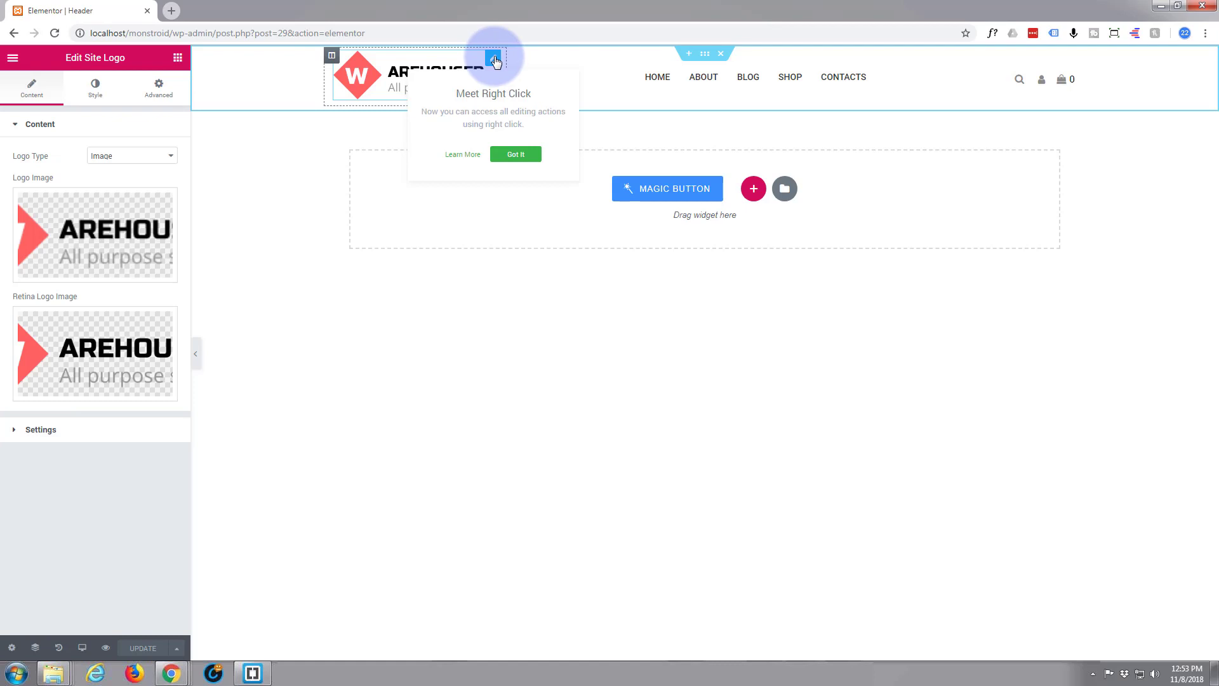
{"action": "left_click", "coordinate": [516, 155]}
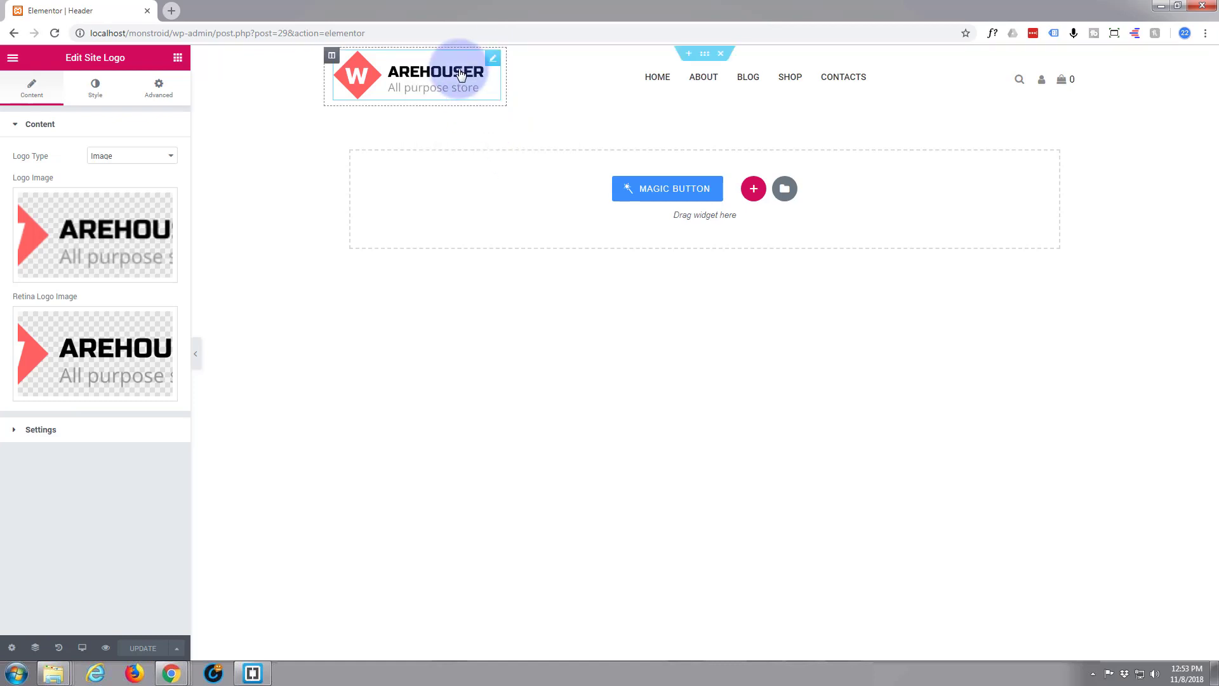
Remove the Warehouser logo image from the Site Logo widget and insert logo80.jpg from the media library instead
{"action": "mouse_move", "coordinate": [60, 218]}
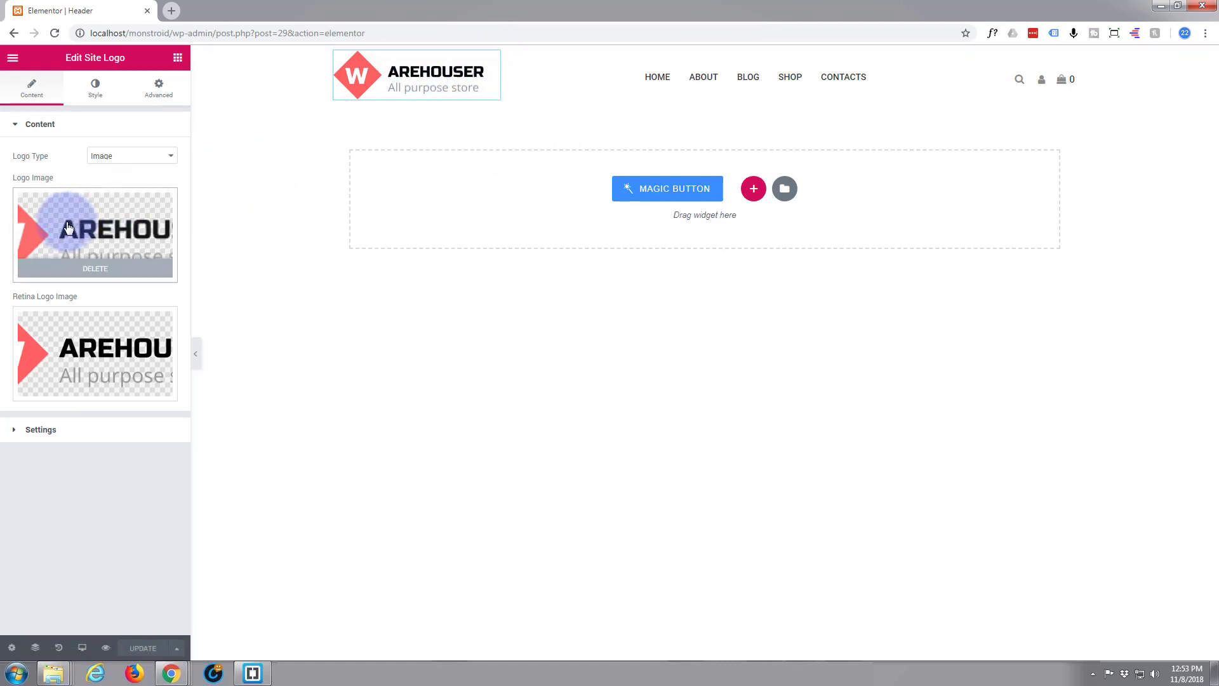
{"action": "left_click", "coordinate": [89, 273]}
{"action": "mouse_move", "coordinate": [108, 381]}
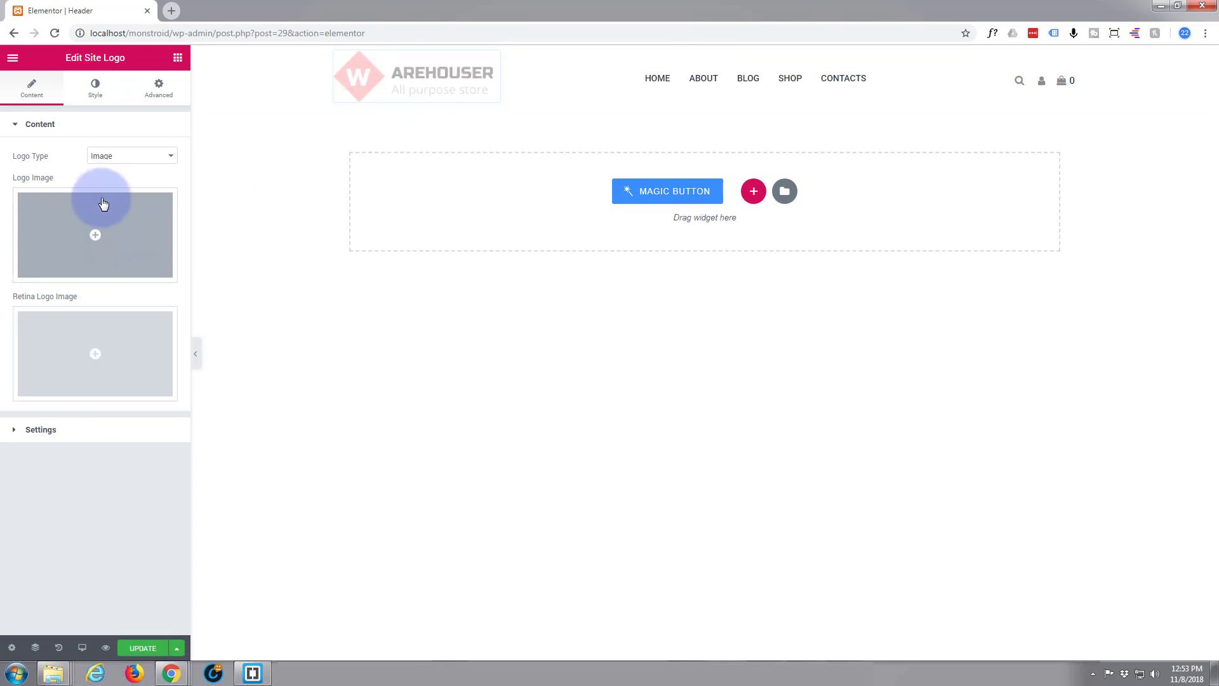
{"action": "left_click", "coordinate": [94, 235]}
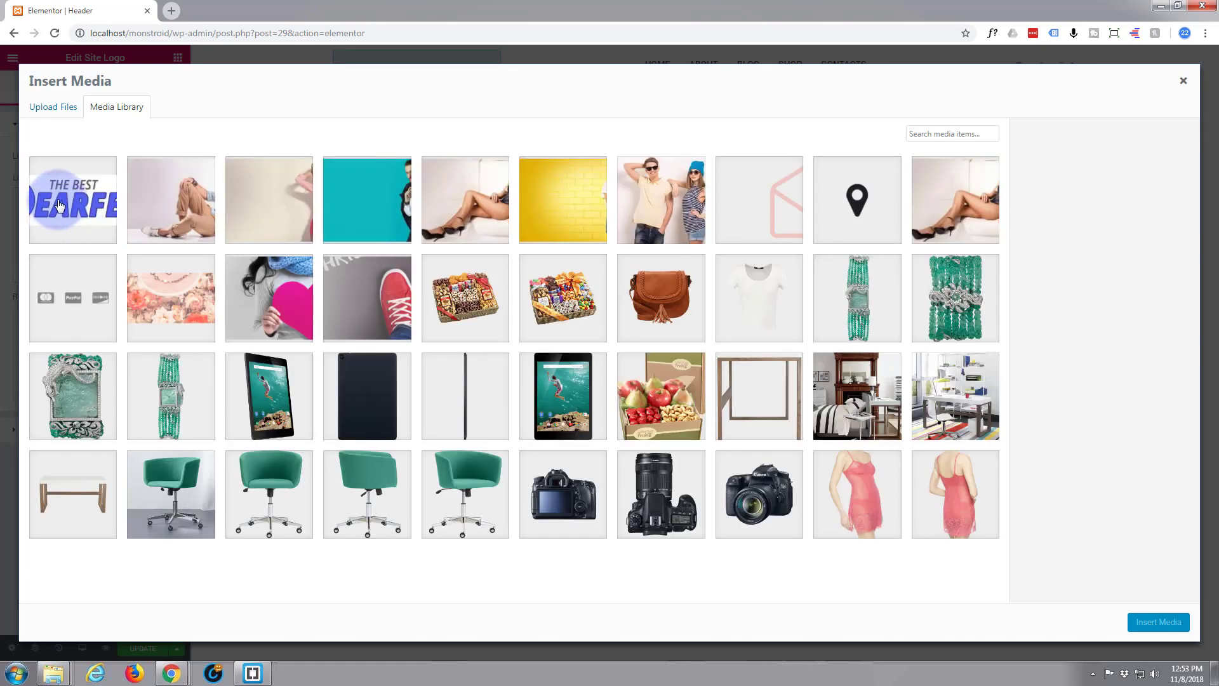
{"action": "left_click", "coordinate": [59, 204]}
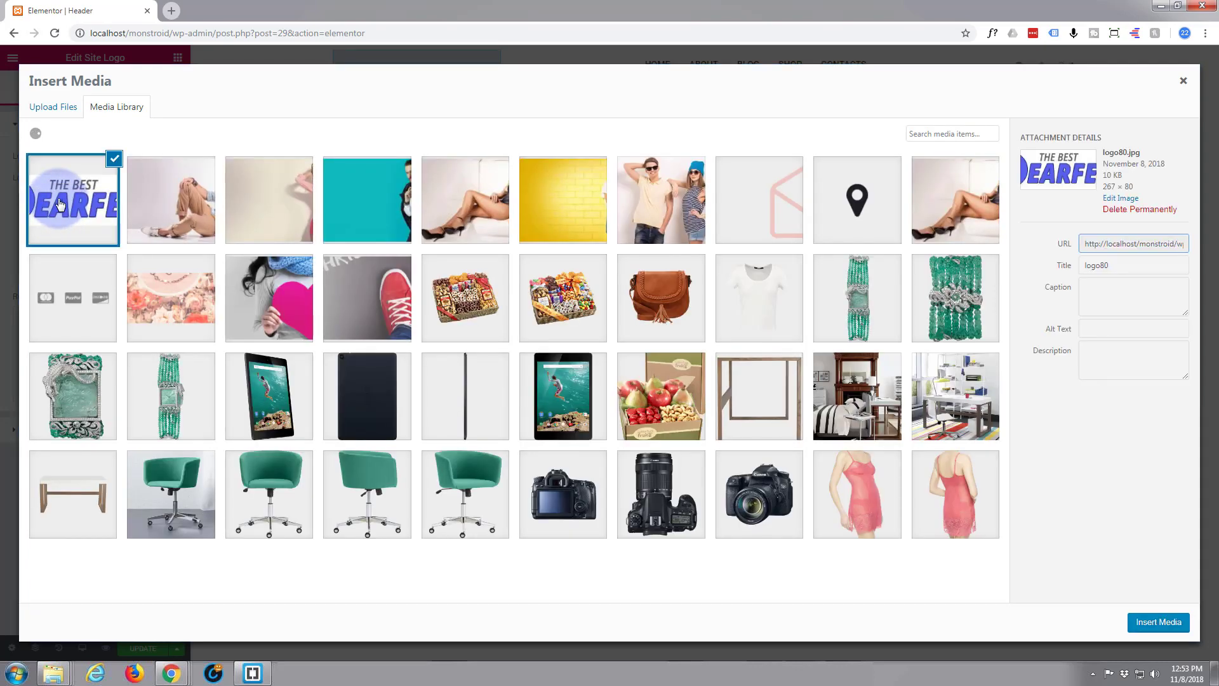
{"action": "left_click", "coordinate": [1140, 623]}
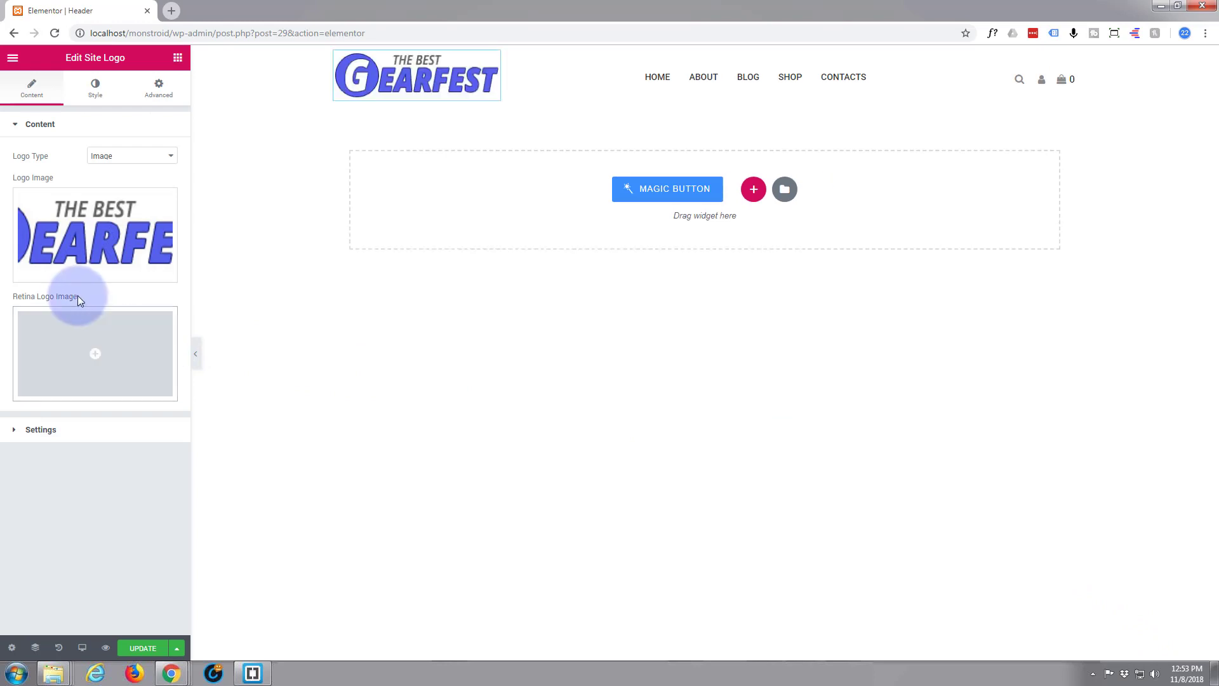
Set the retina logo image to logo80.jpg and update the header template
{"action": "left_click", "coordinate": [97, 360]}
{"action": "left_click", "coordinate": [55, 185]}
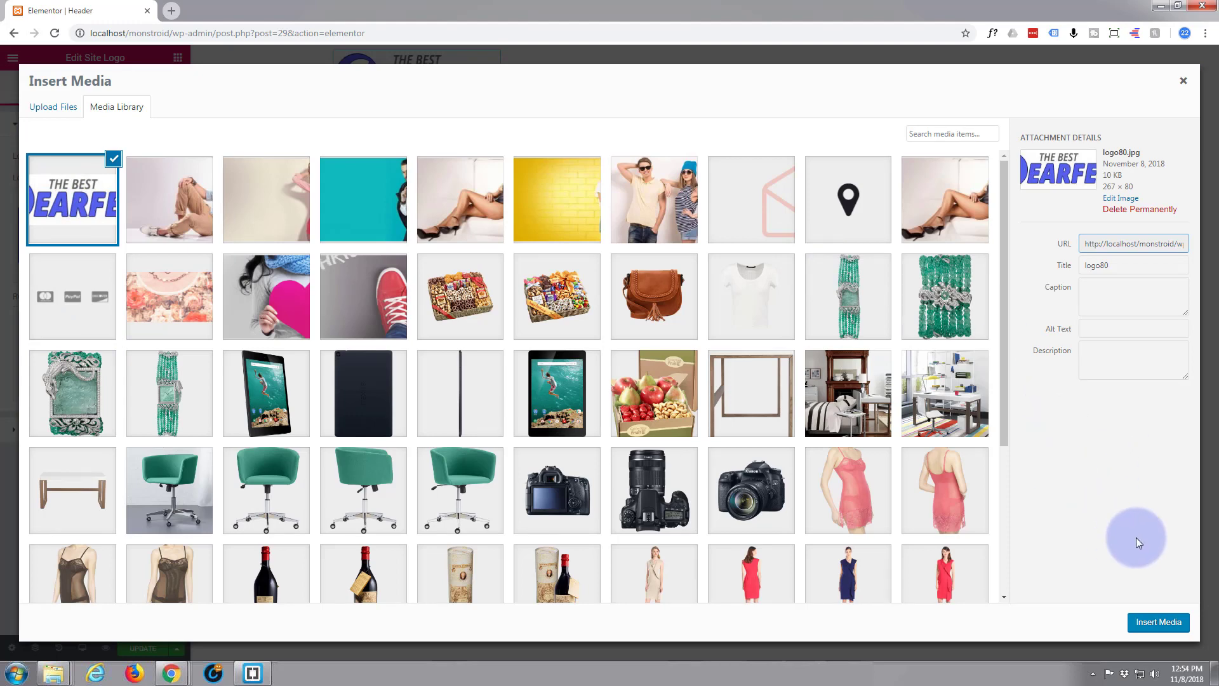
{"action": "left_click", "coordinate": [1154, 625]}
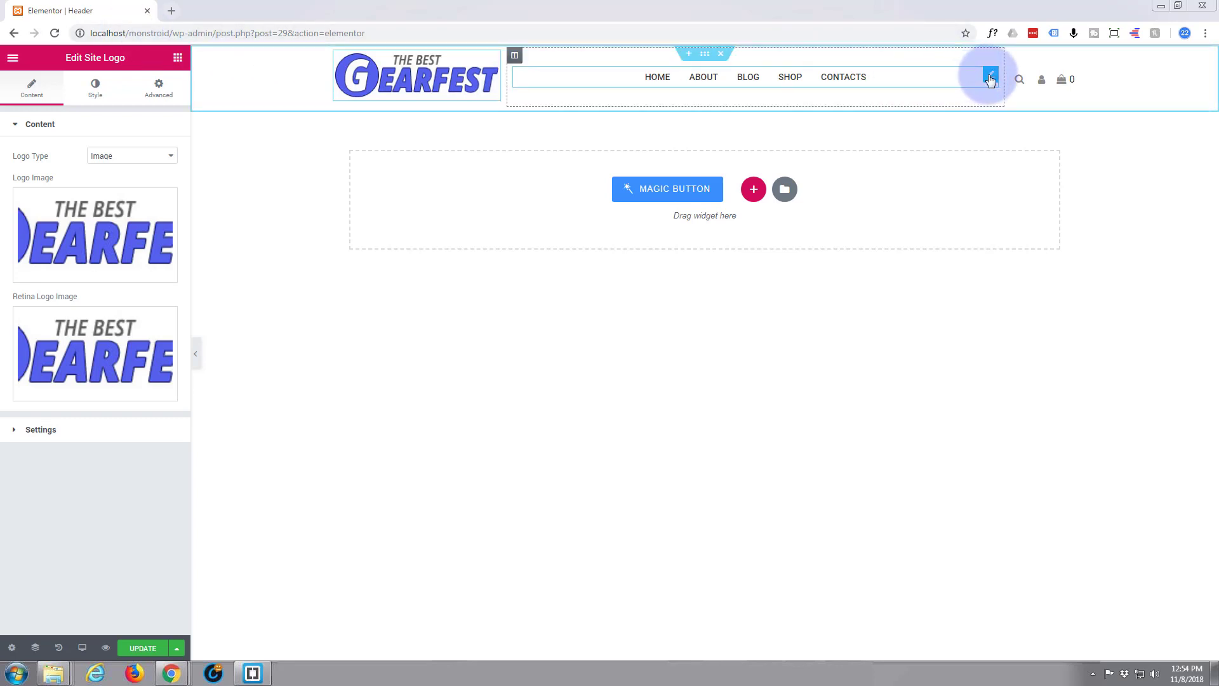
{"action": "left_click", "coordinate": [145, 649]}
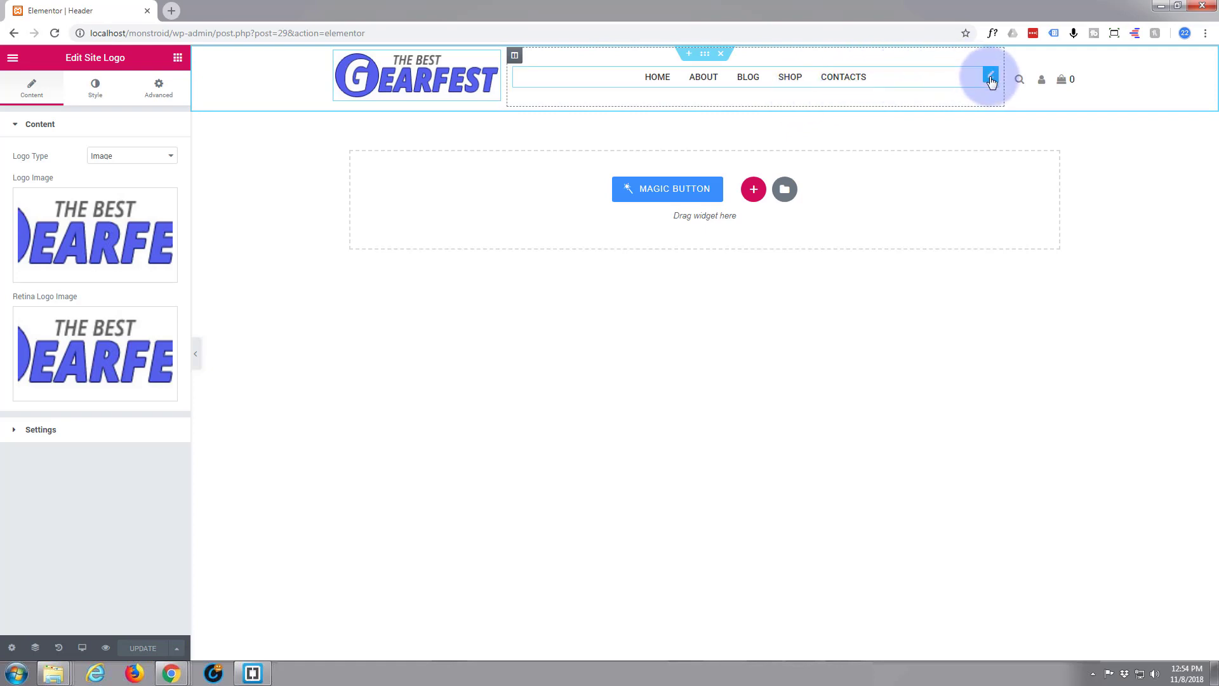
Open the header's Nav Menu widget and examine its layout options and top-level item style settings
{"action": "left_click", "coordinate": [991, 76]}
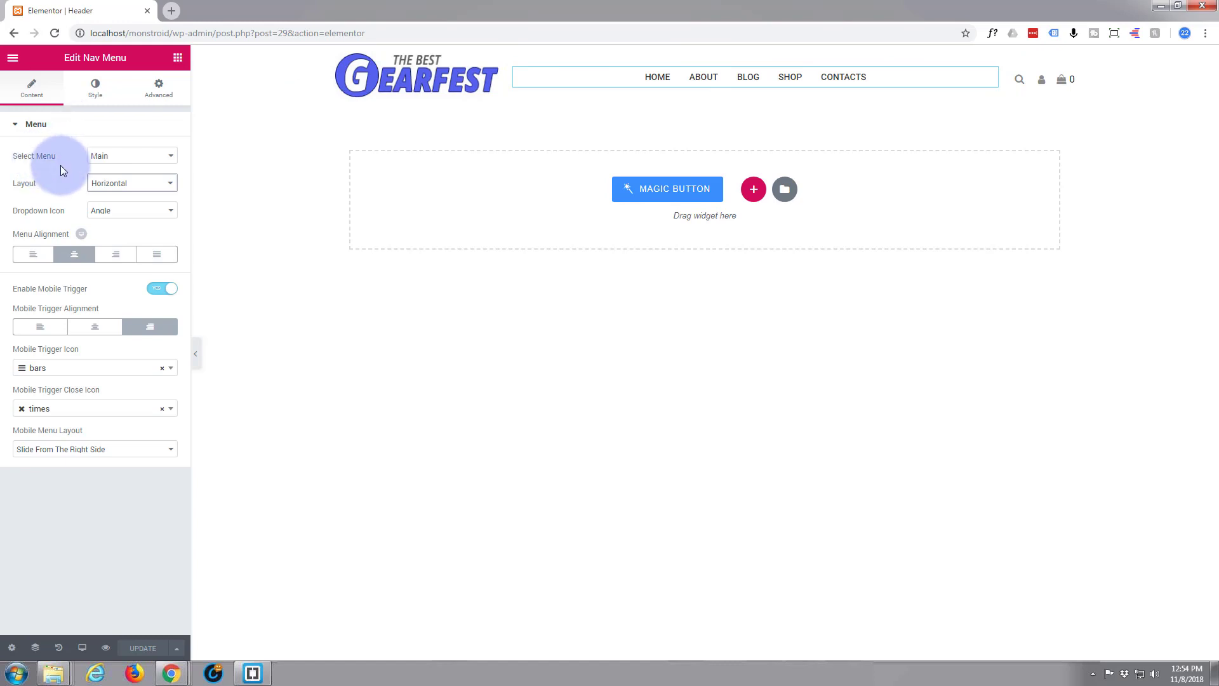
{"action": "left_click", "coordinate": [172, 184]}
{"action": "left_click", "coordinate": [172, 185]}
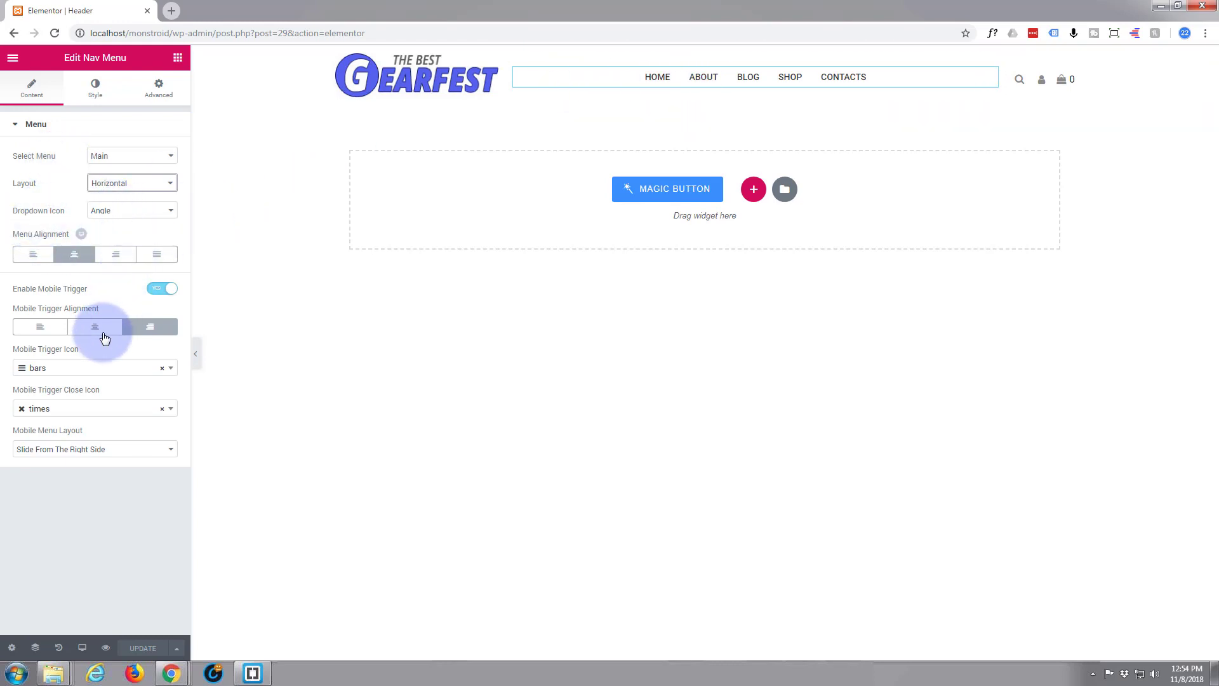
{"action": "left_click", "coordinate": [93, 93]}
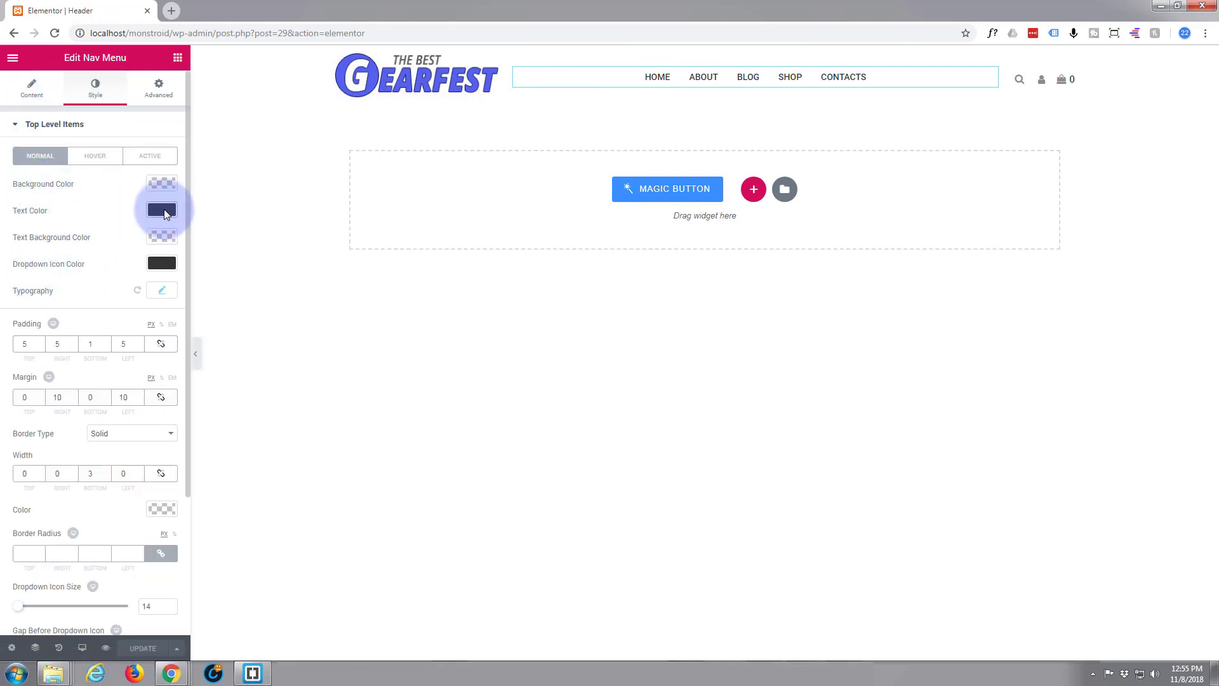
{"action": "scroll", "coordinate": [105, 264], "scroll_direction": "down", "scroll_amount": 3}
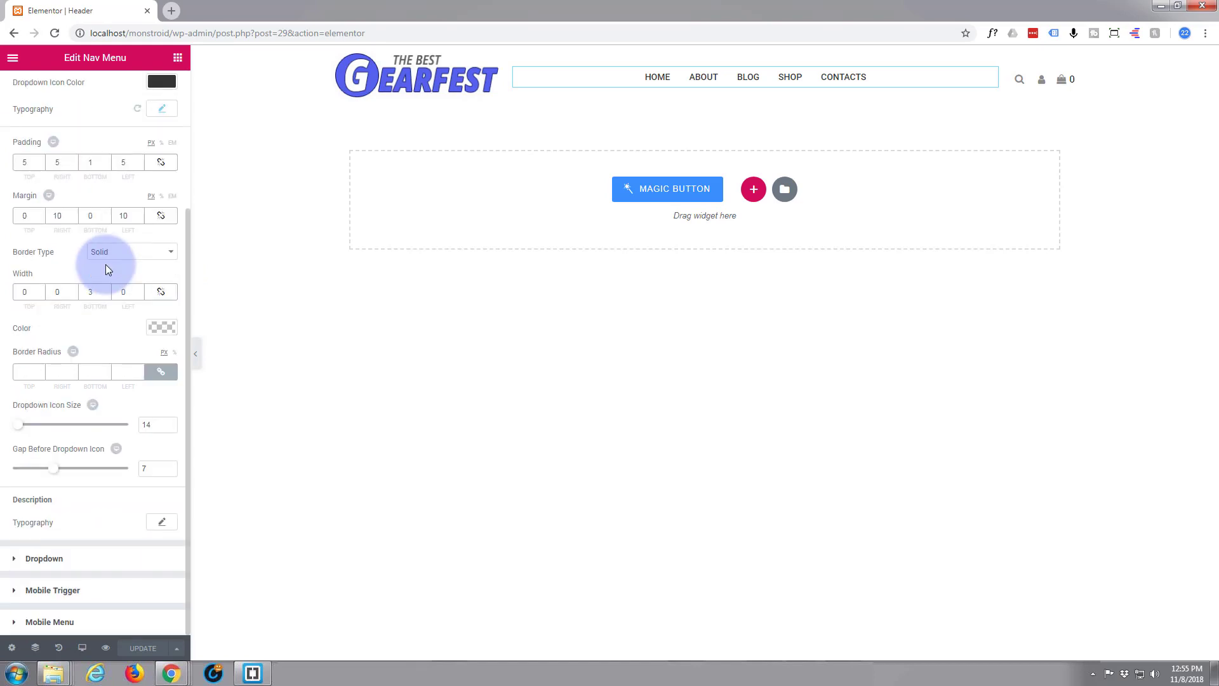
{"action": "scroll", "coordinate": [105, 264], "scroll_direction": "up", "scroll_amount": 3}
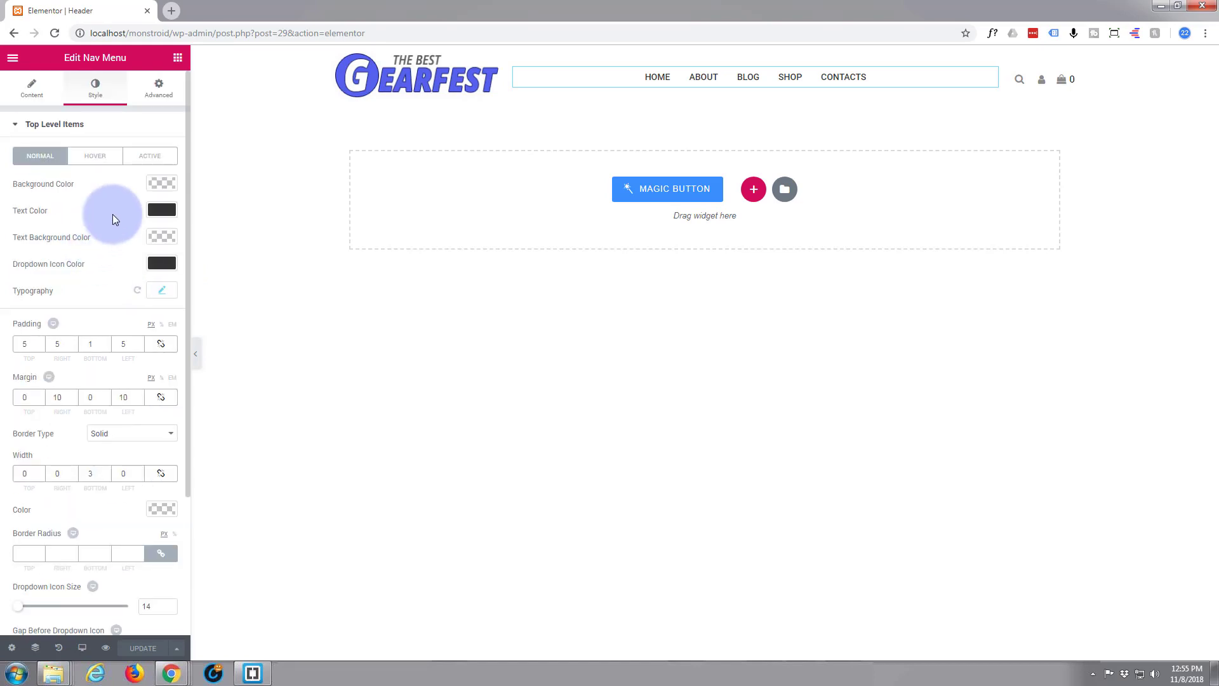
Set the hover border color of the menu's top-level items to #5661ec
{"action": "left_click", "coordinate": [95, 155]}
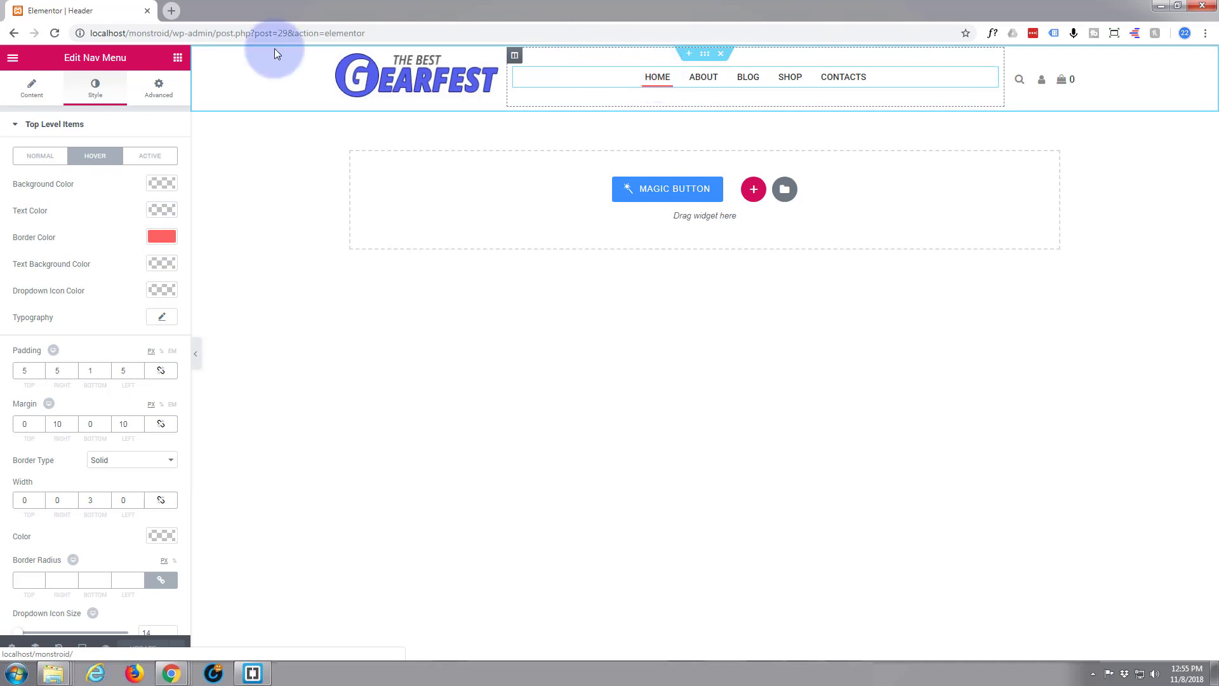
{"action": "left_click", "coordinate": [158, 237]}
{"action": "left_click_drag", "start_coordinate": [53, 235], "coordinate": [14, 236]}
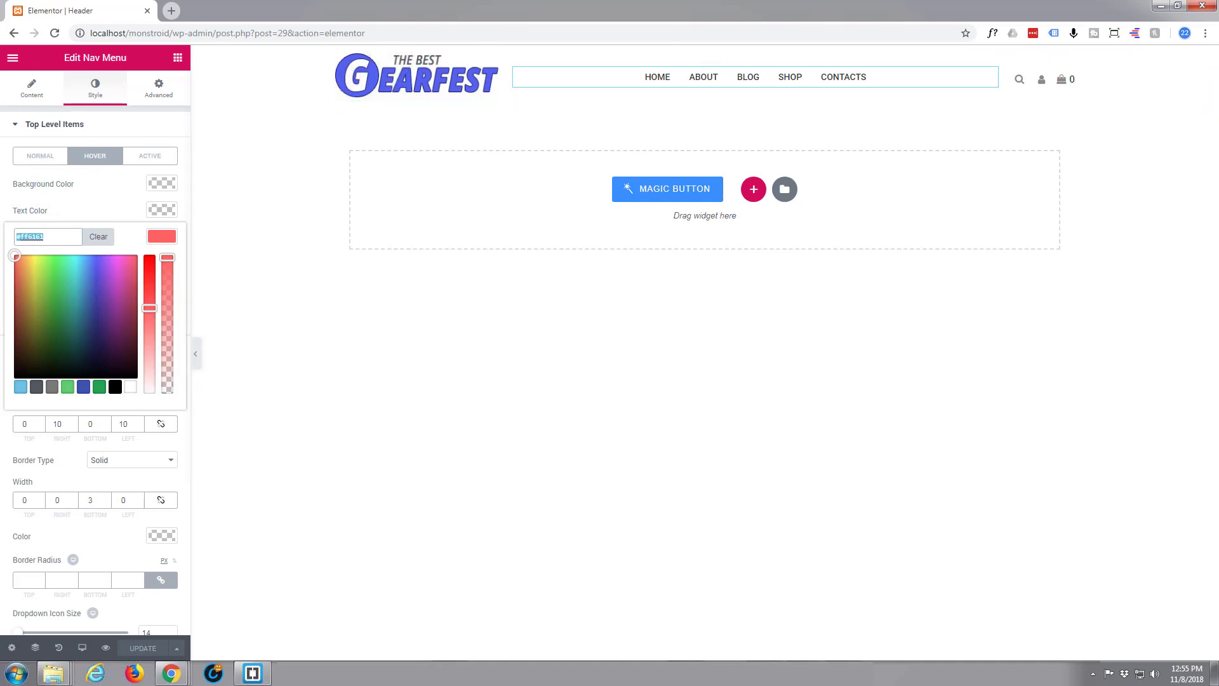
{"action": "type", "text": "#5661ec"}
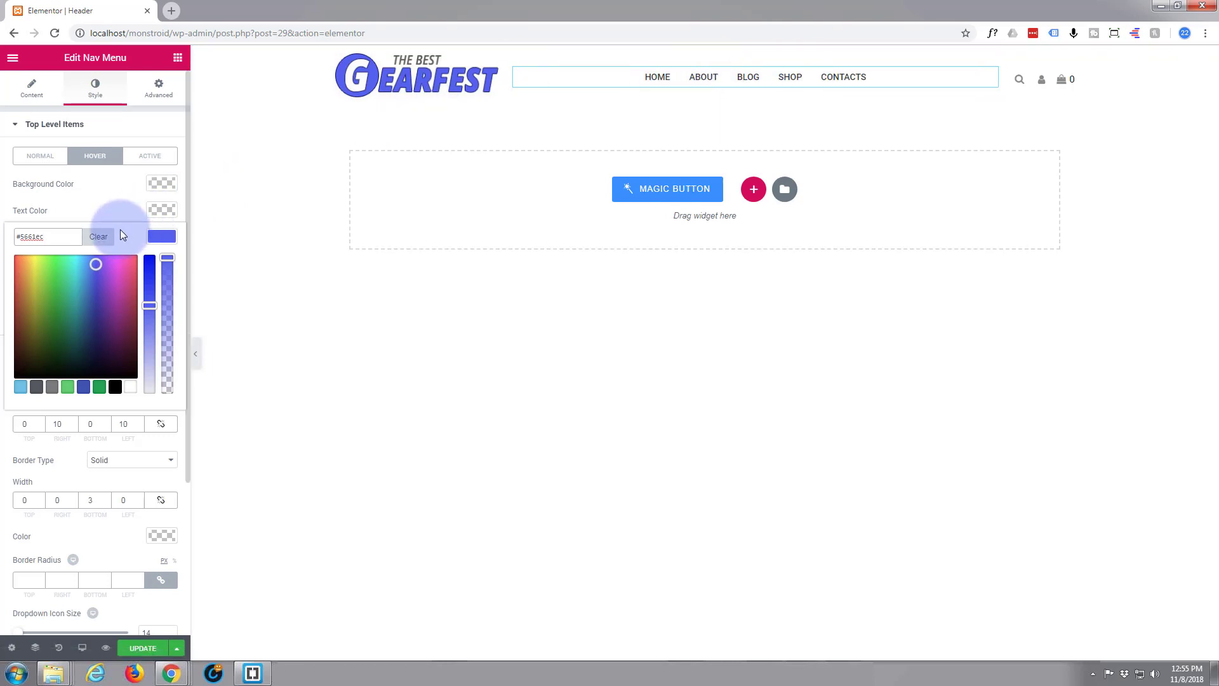
{"action": "left_click", "coordinate": [98, 188]}
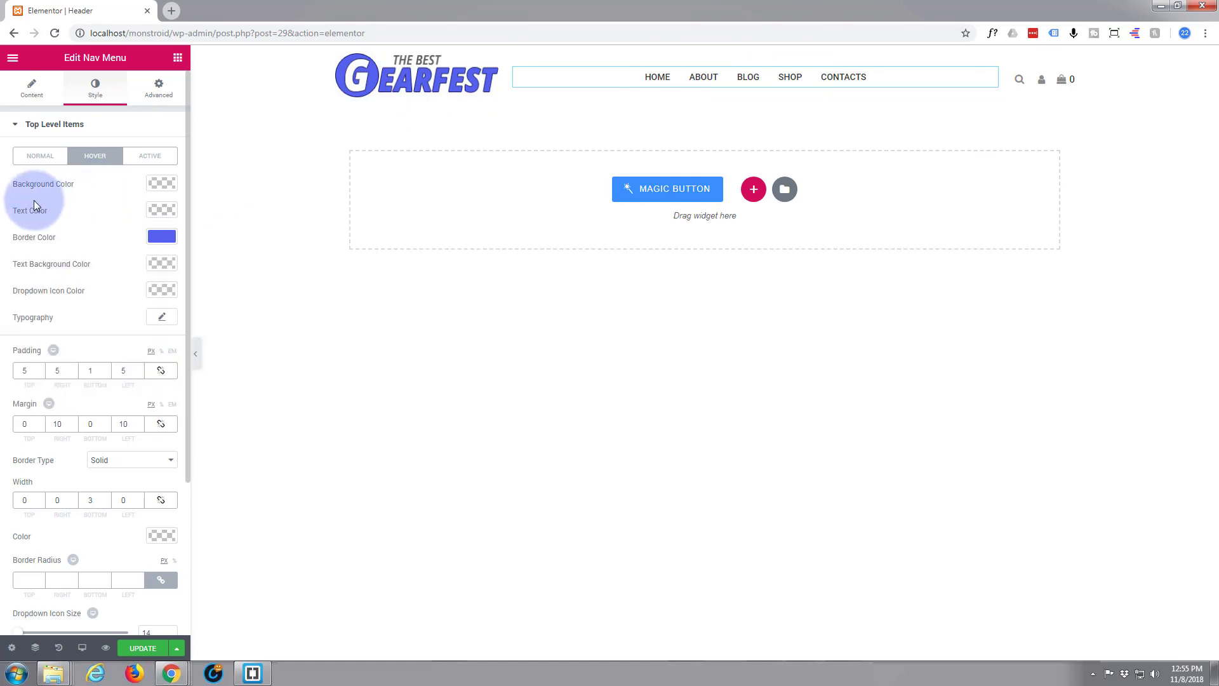
Set the hover text color of the menu's top-level items to #5661ec
{"action": "left_click", "coordinate": [161, 210]}
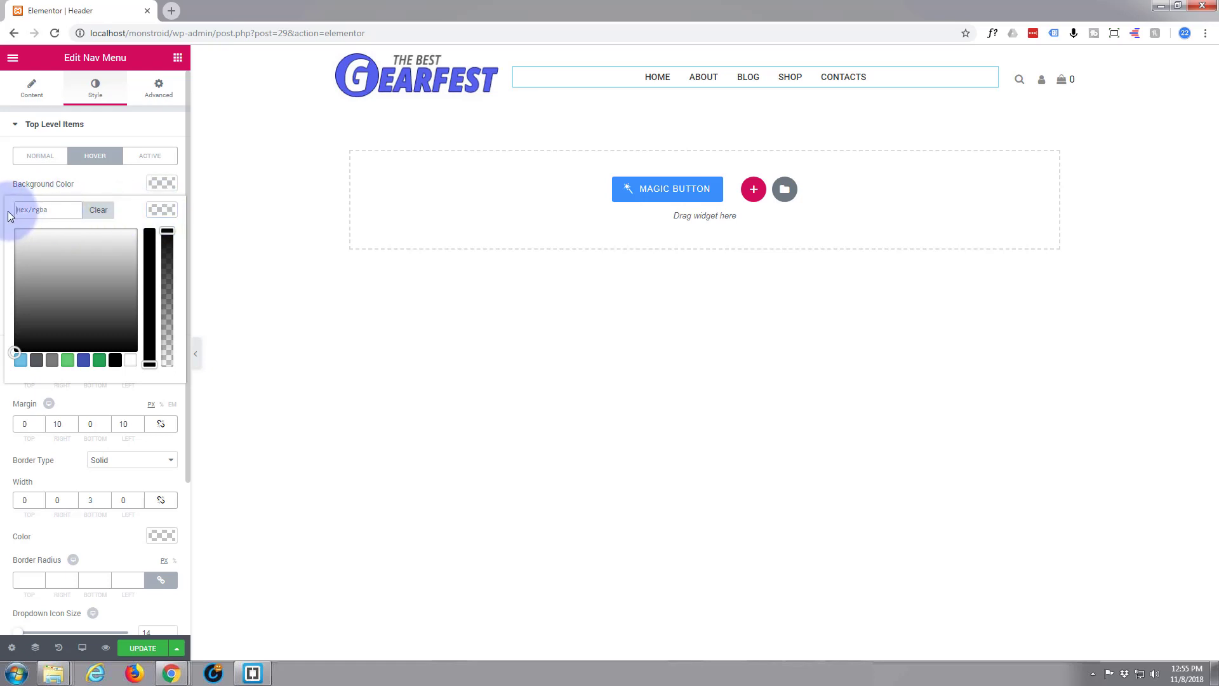
{"action": "left_click", "coordinate": [33, 204]}
{"action": "key", "text": "ctrl+v"}
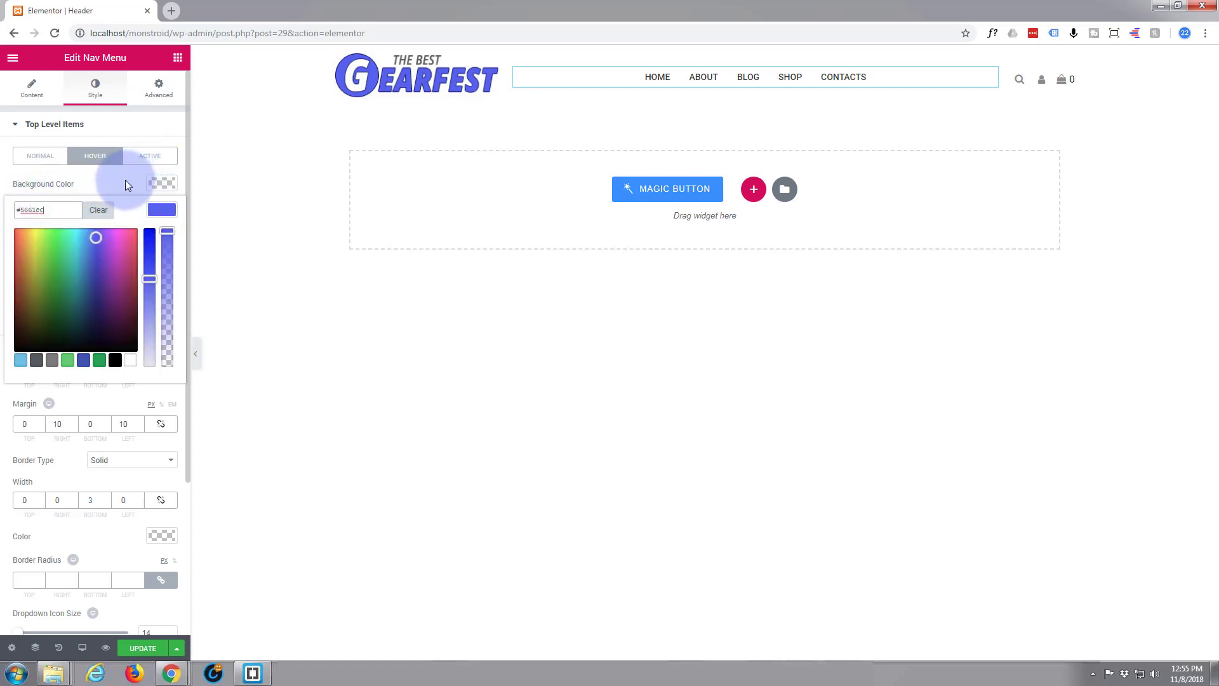
{"action": "left_click", "coordinate": [125, 181]}
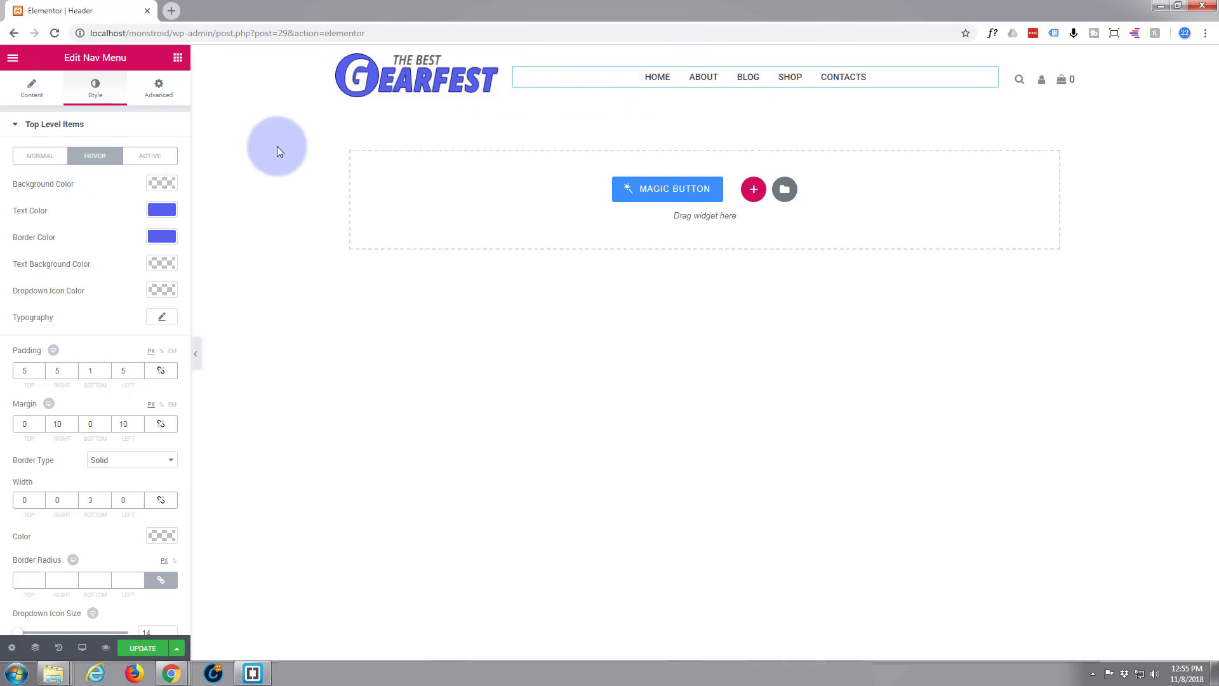
Set the active border color of the menu's top-level items to #5661ec and update the header template
{"action": "left_click", "coordinate": [153, 159]}
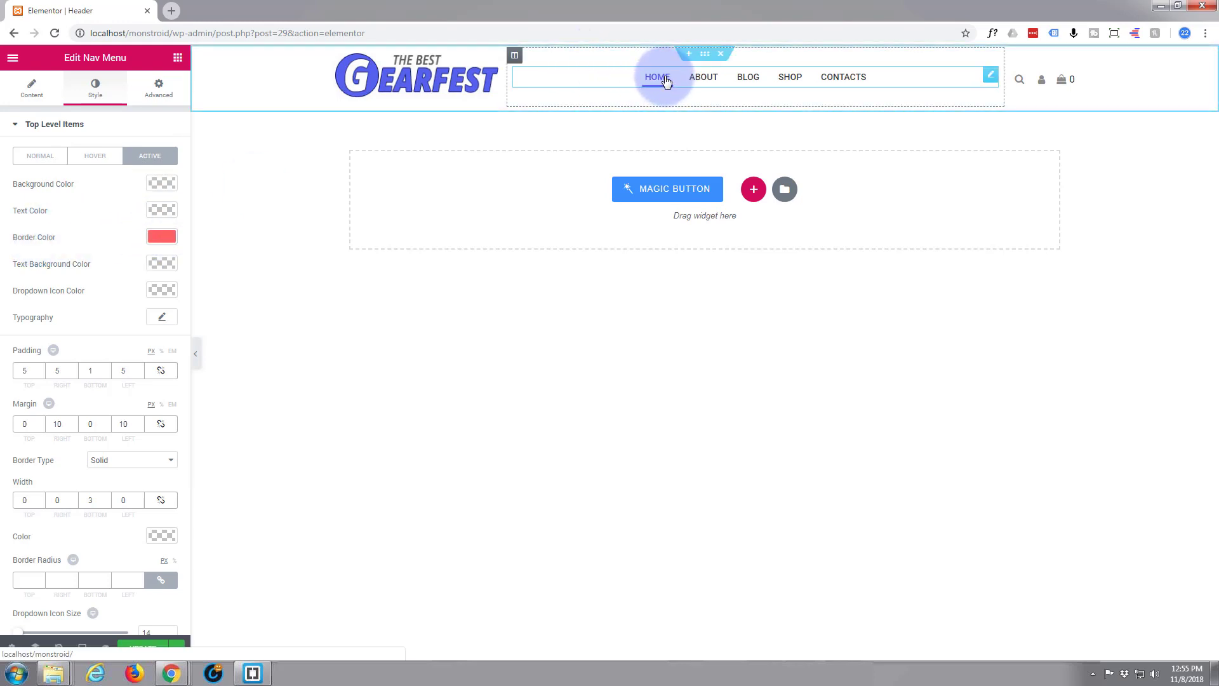
{"action": "left_click", "coordinate": [166, 236]}
{"action": "left_click_drag", "start_coordinate": [57, 236], "coordinate": [8, 243]}
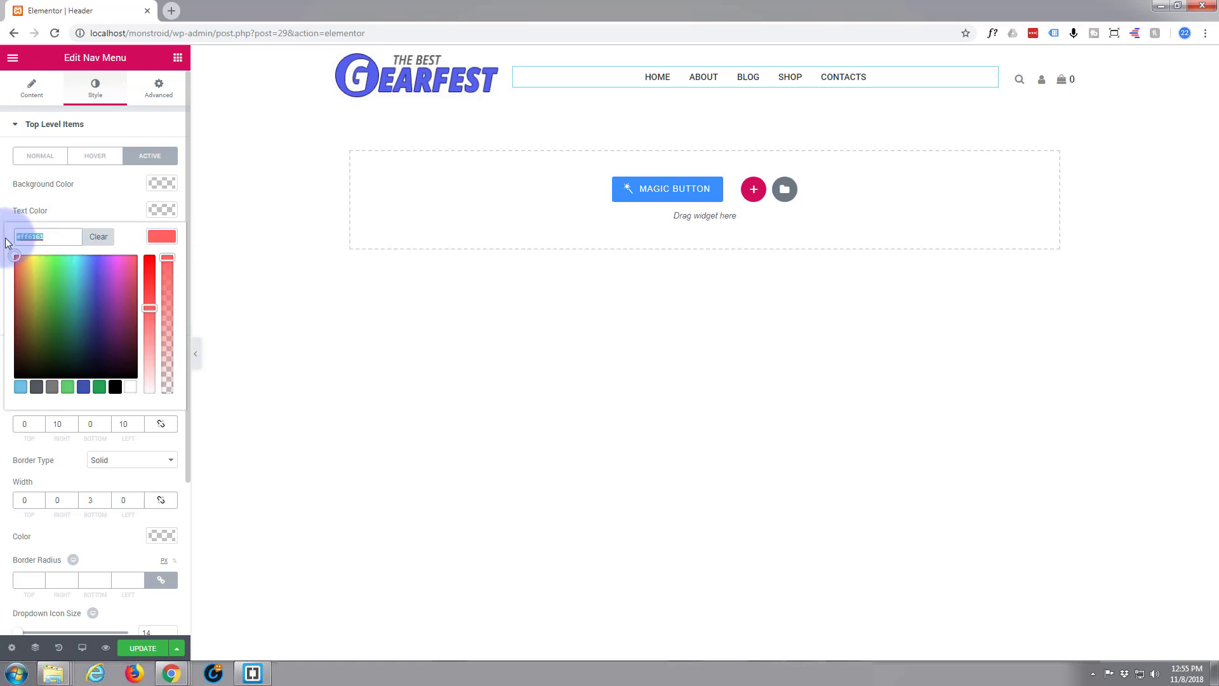
{"action": "type", "text": "#5661ed"}
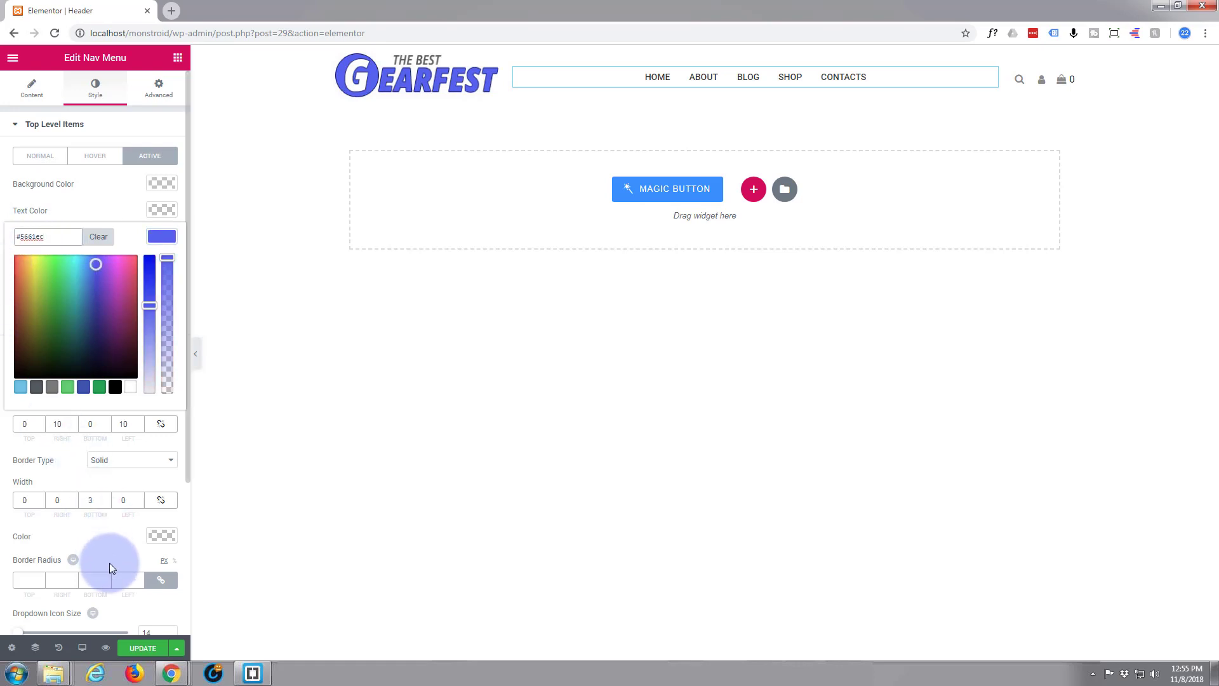
{"action": "left_click", "coordinate": [142, 649]}
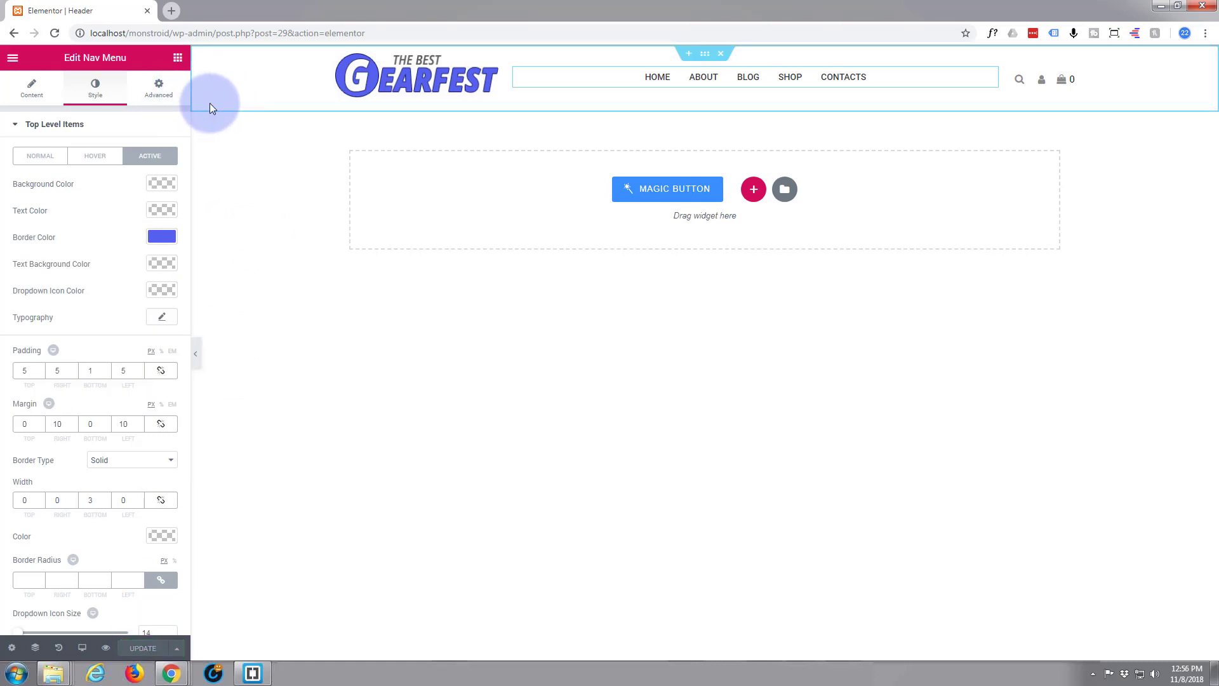
Preview the header, open the site's home page from its menu, and examine the header, banner and promotional sections
{"action": "left_click", "coordinate": [106, 649]}
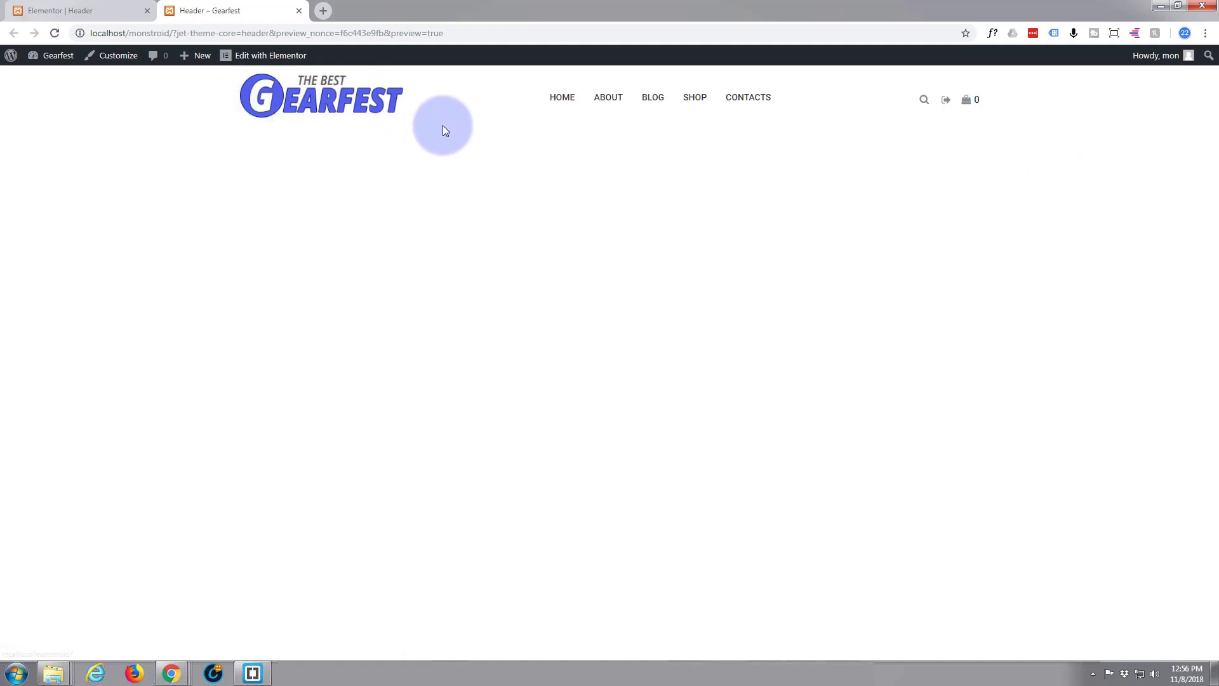
{"action": "left_click", "coordinate": [568, 102]}
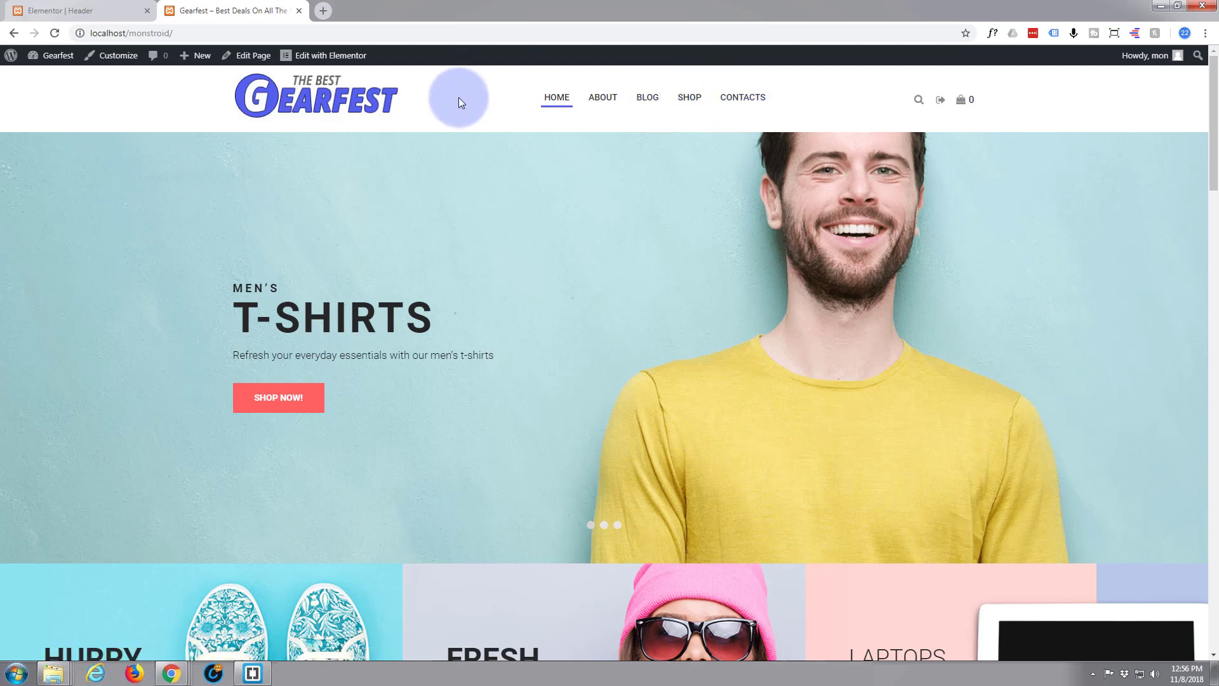
{"action": "scroll", "coordinate": [429, 172], "scroll_direction": "down", "scroll_amount": 5}
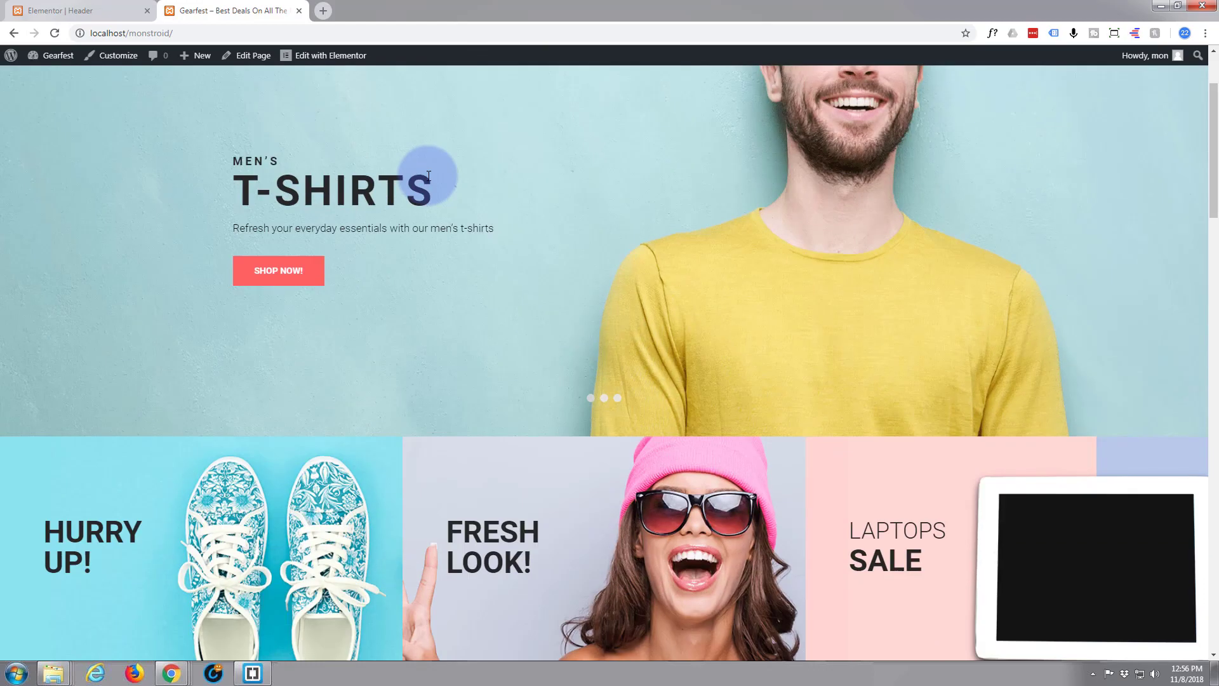
{"action": "scroll", "coordinate": [432, 169], "scroll_direction": "up", "scroll_amount": 4}
{"action": "scroll", "coordinate": [501, 249], "scroll_direction": "down", "scroll_amount": 4}
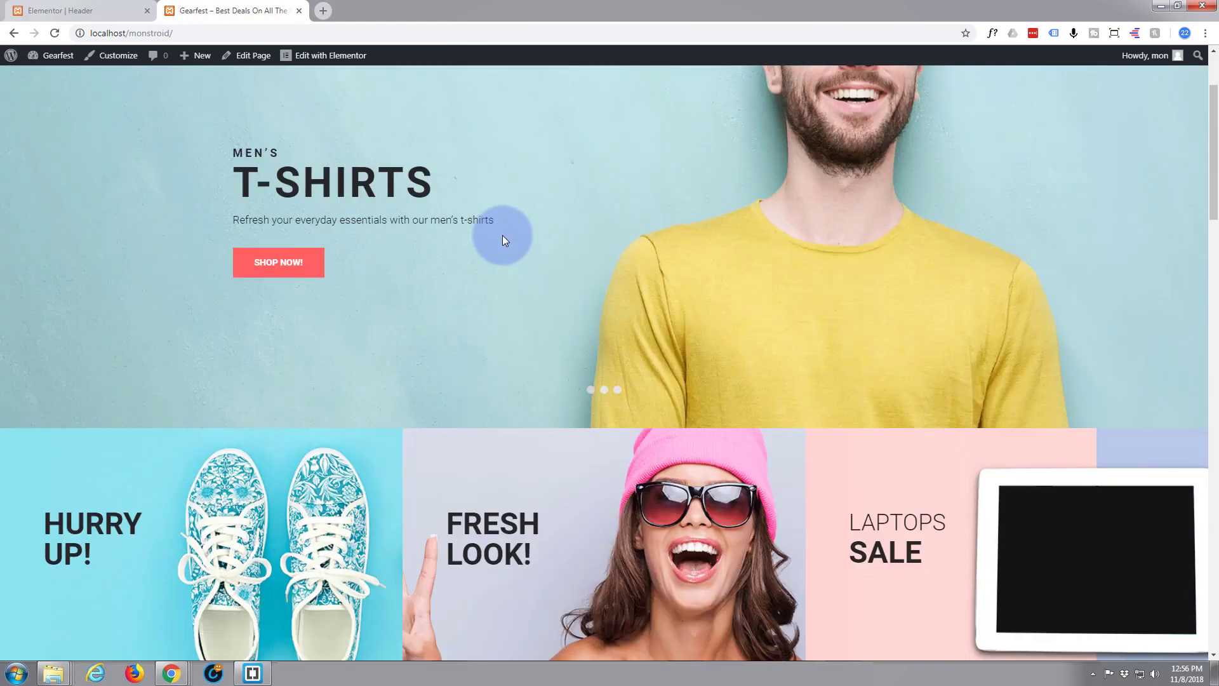
{"action": "scroll", "coordinate": [502, 239], "scroll_direction": "down", "scroll_amount": 1}
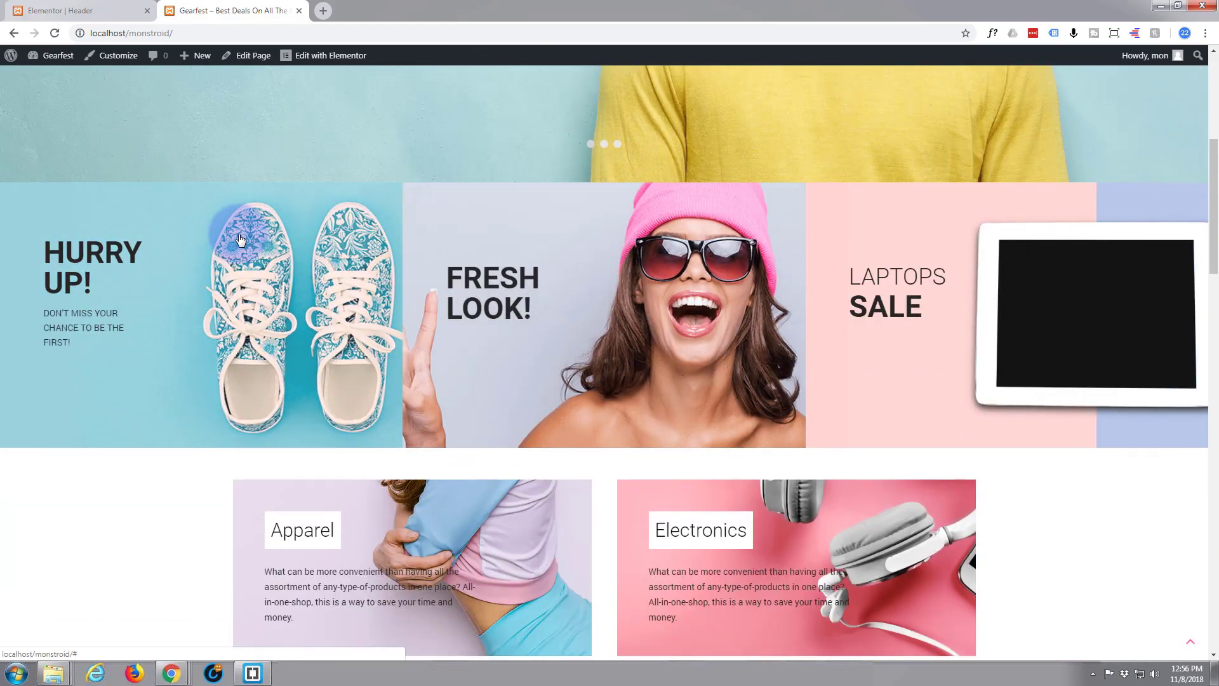
{"action": "scroll", "coordinate": [242, 244], "scroll_direction": "down", "scroll_amount": 4}
{"action": "scroll", "coordinate": [252, 263], "scroll_direction": "up", "scroll_amount": 4}
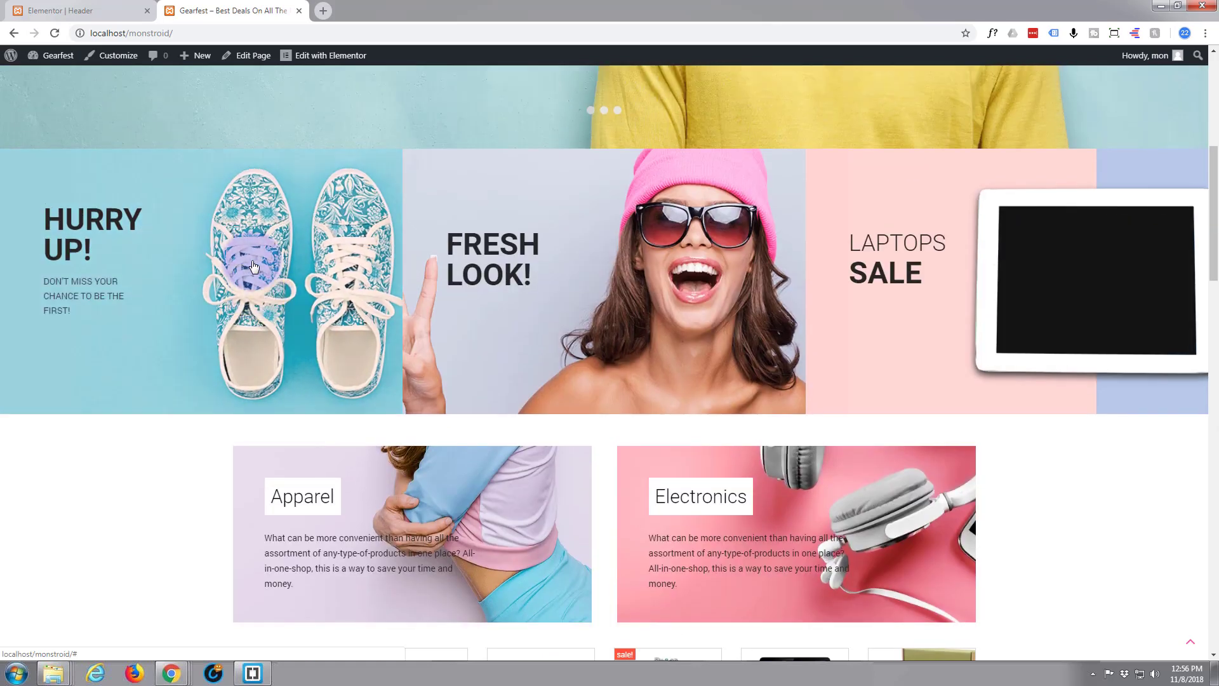
{"action": "scroll", "coordinate": [252, 264], "scroll_direction": "up", "scroll_amount": 7}
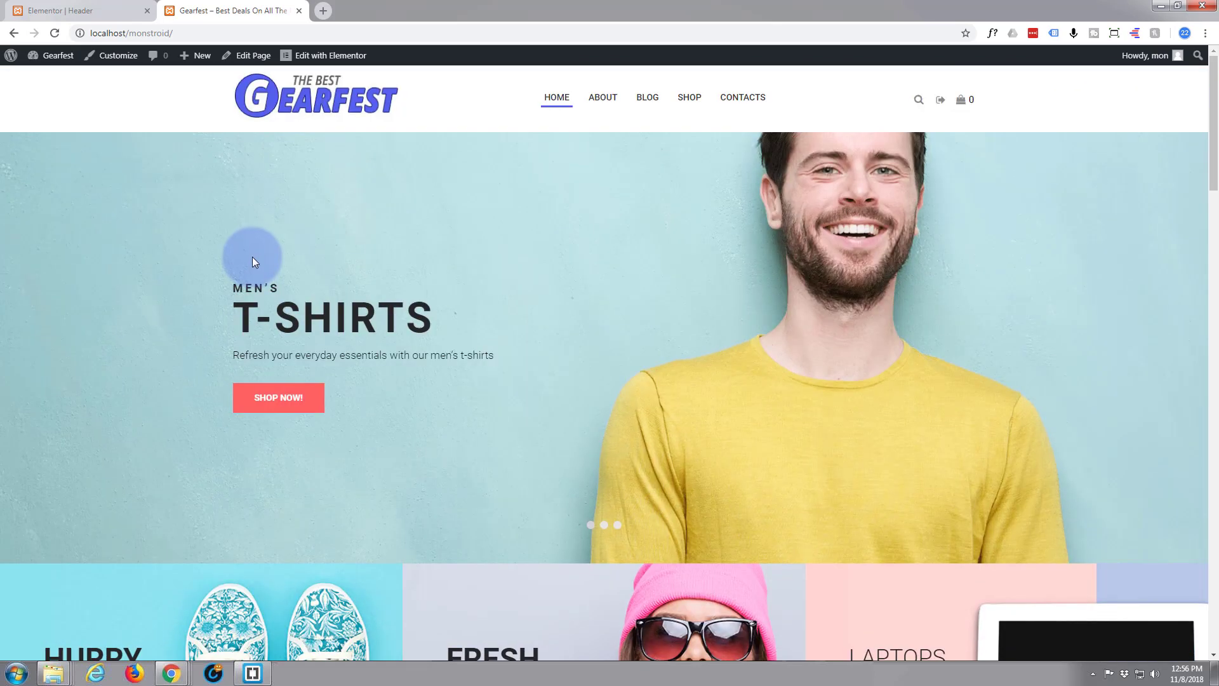